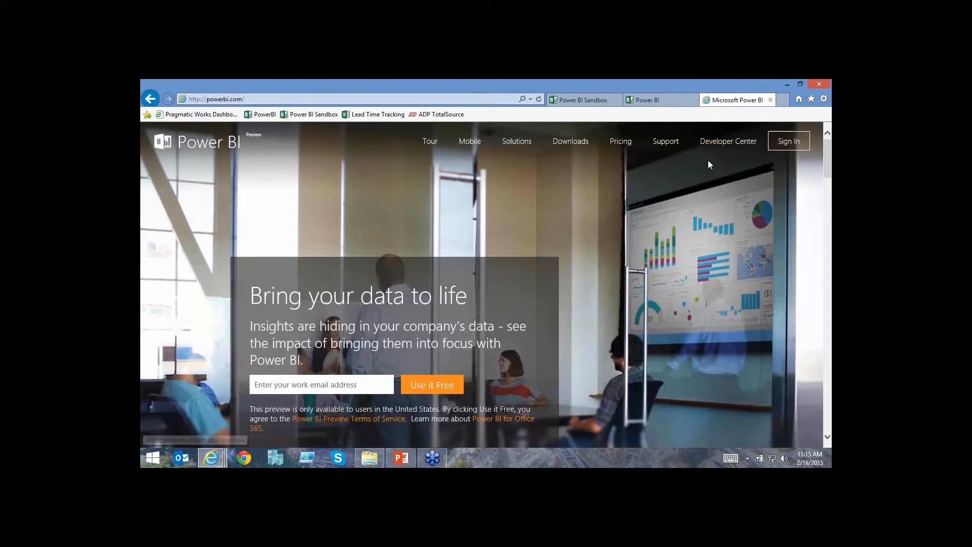
# Compare the free Power BI and Power BI Pro plans on the Power BI website's pricing page, and close that page.
pyautogui.click(627, 150)
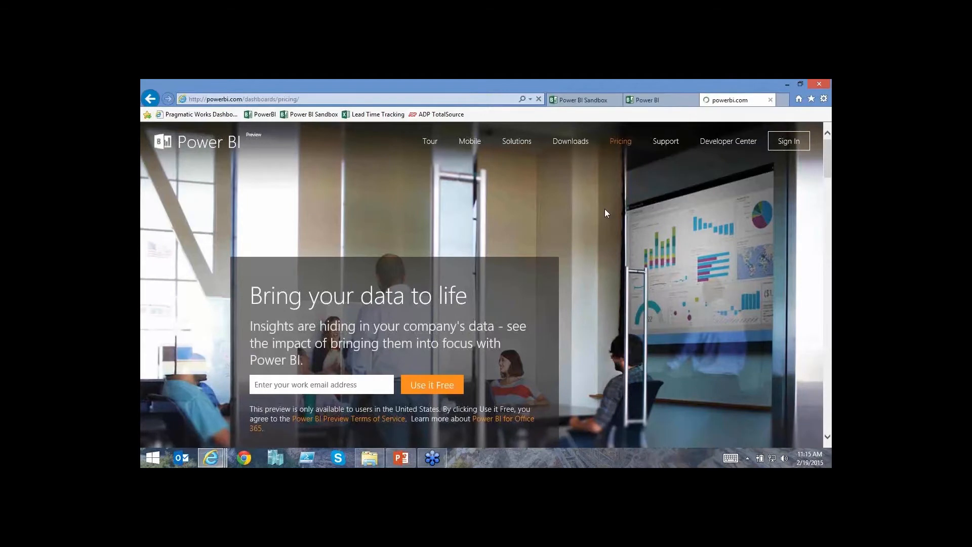
pyautogui.scroll(-3, 597, 284)
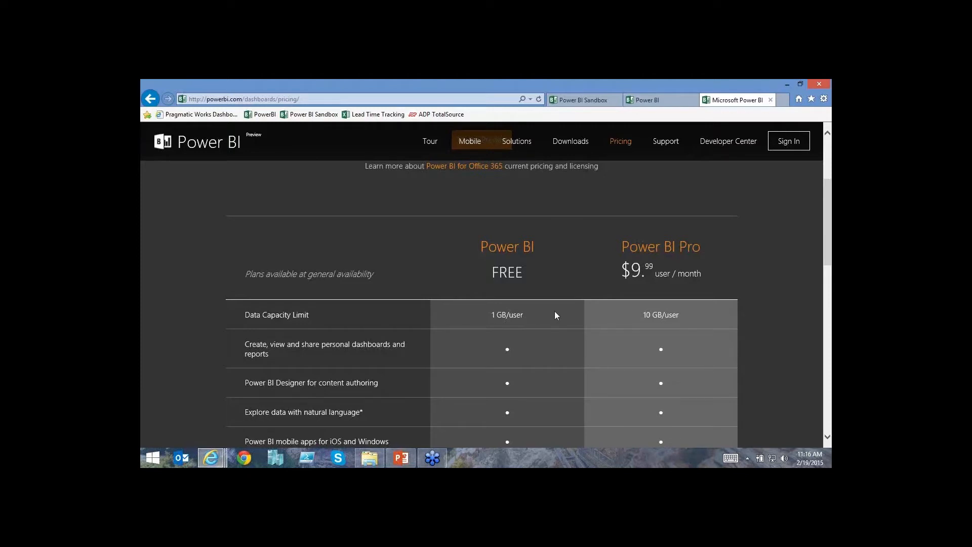
pyautogui.scroll(-5, 555, 315)
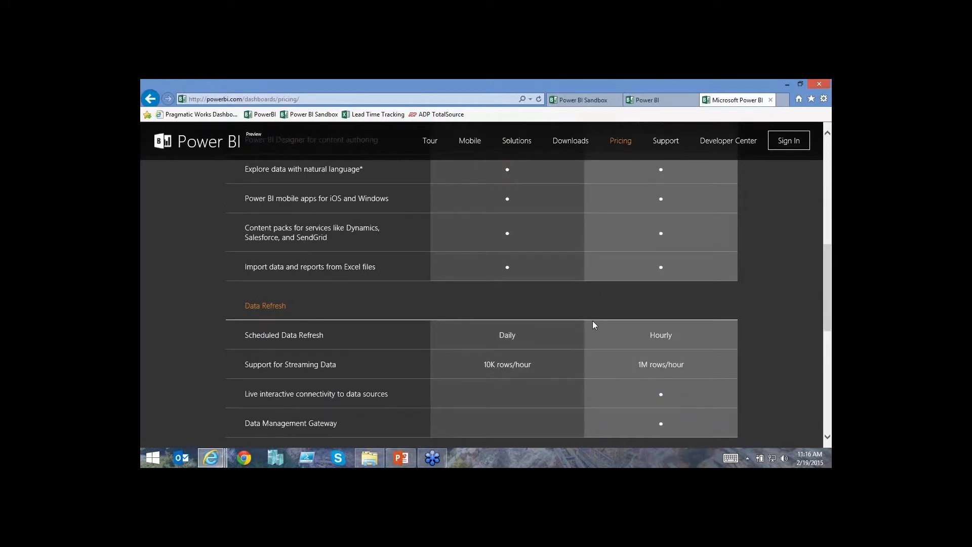
pyautogui.scroll(4, 595, 324)
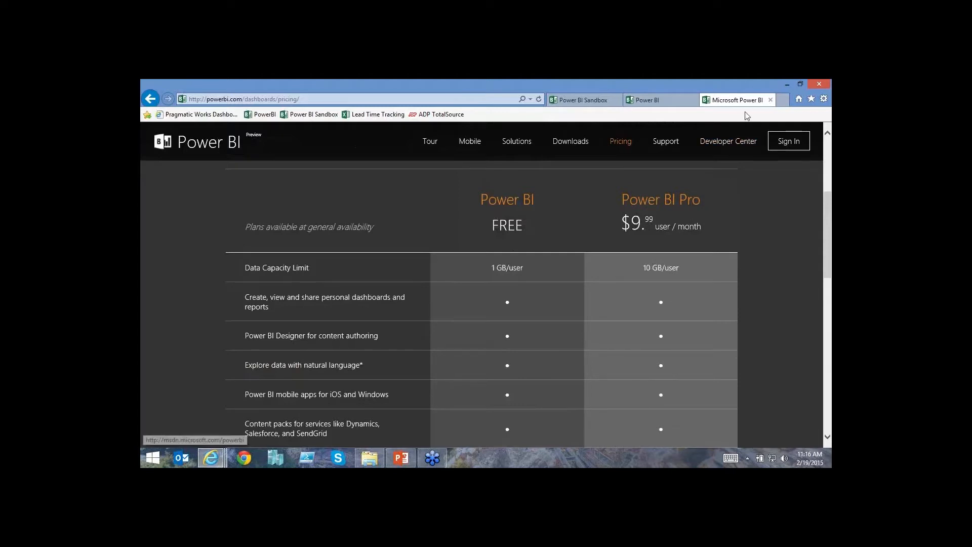
pyautogui.click(771, 101)
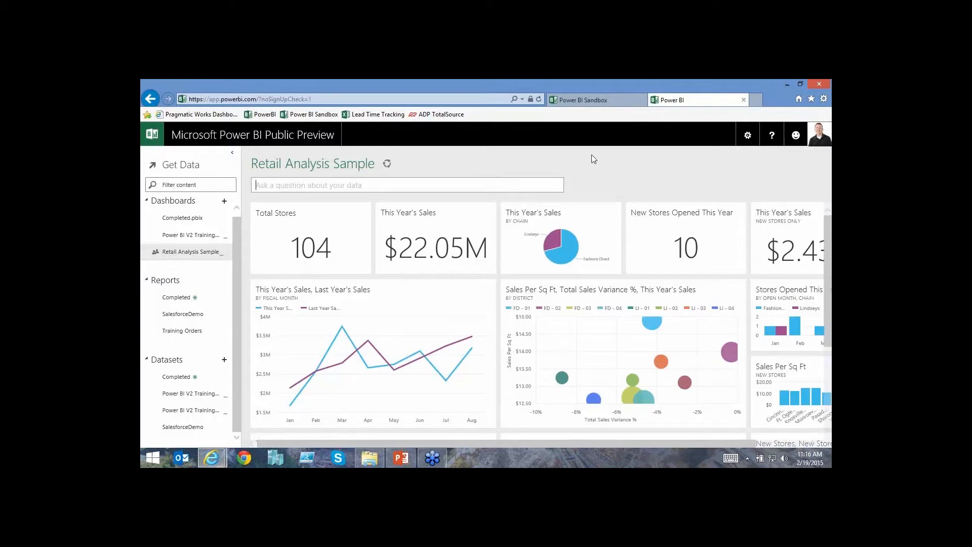
# Examine the featured reports and questions on the Power BI Sandbox site, and return to the Retail Analysis Sample dashboard.
pyautogui.click(565, 103)
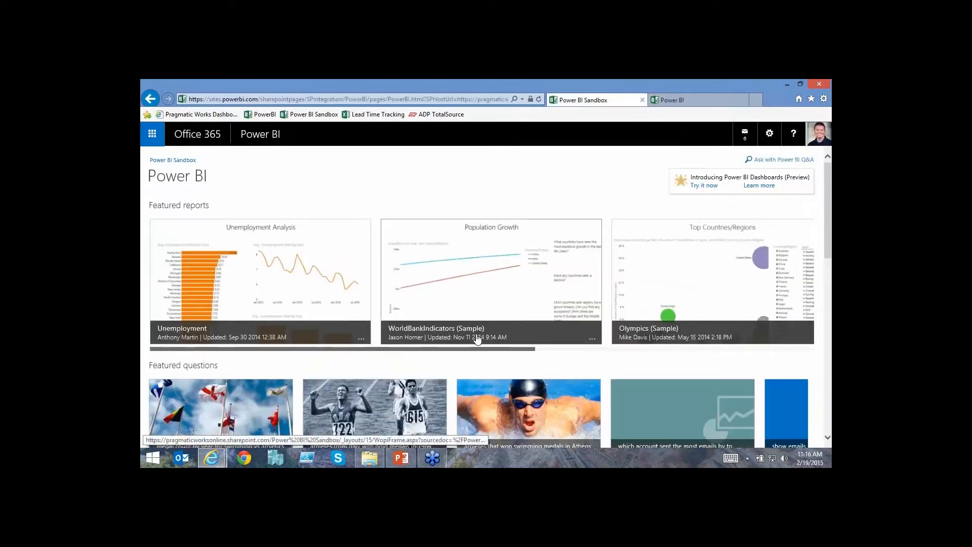
pyautogui.scroll(-2, 489, 380)
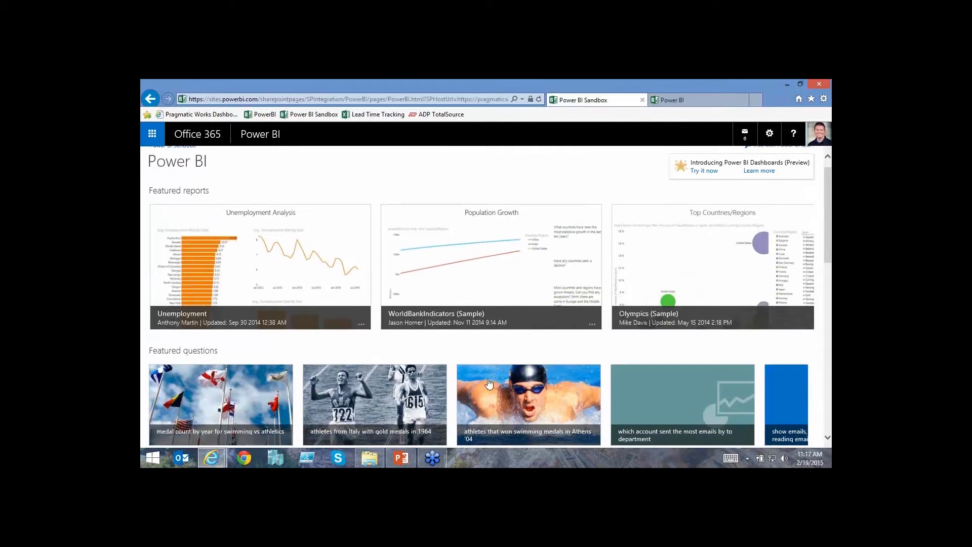
pyautogui.scroll(-2, 489, 382)
pyautogui.scroll(4, 489, 382)
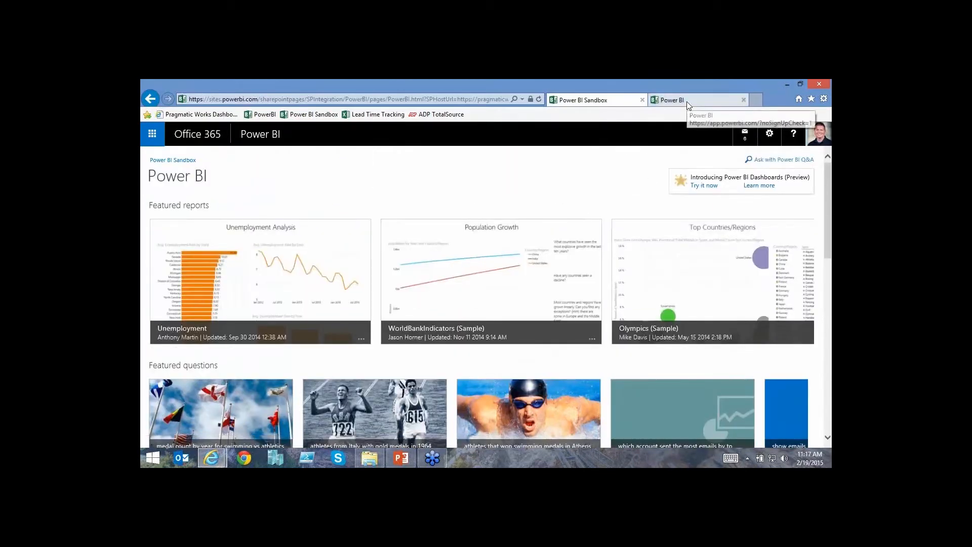
pyautogui.click(687, 101)
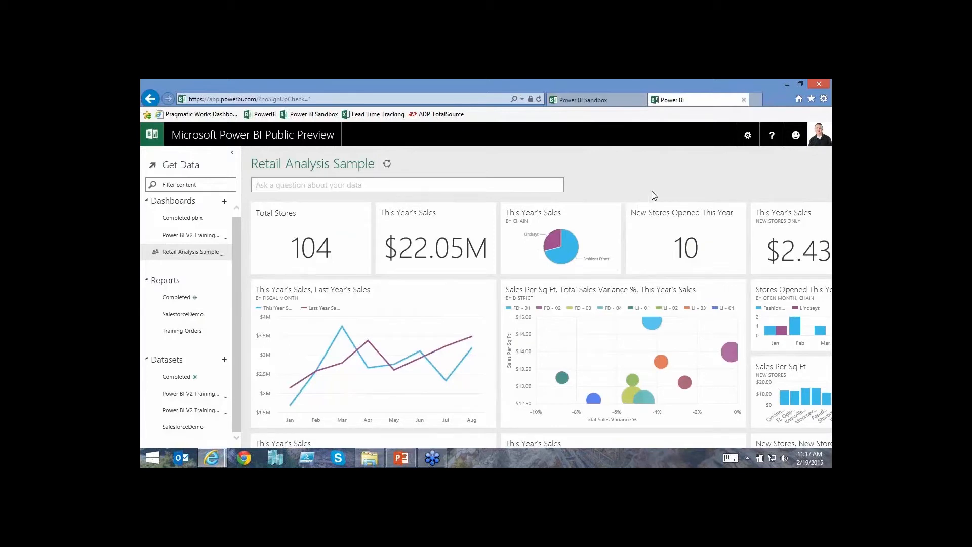
# View the downloads offered in the Power BI settings, pointing out Power BI Designer Preview and Analysis Services Connector Preview.
pyautogui.click(750, 138)
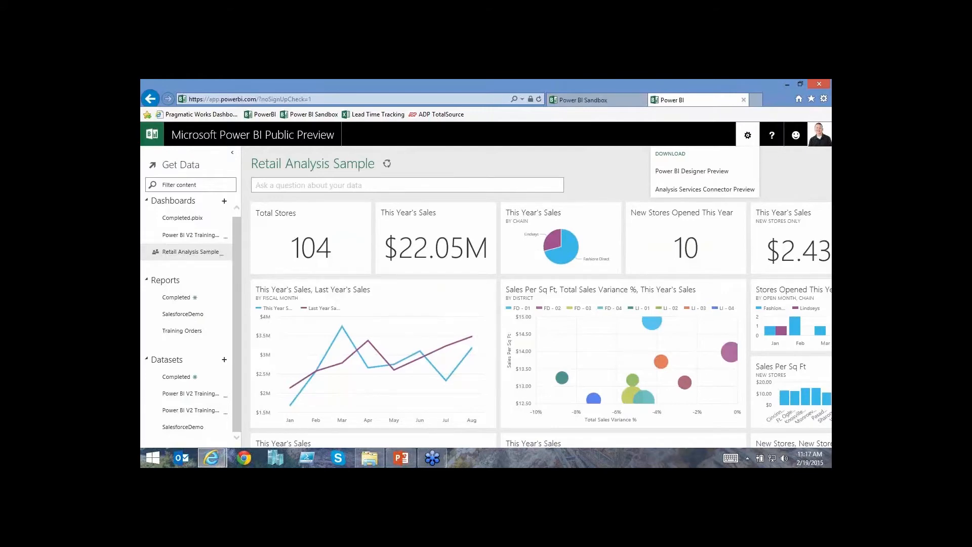
pyautogui.moveTo(735, 121)
pyautogui.mouseDown()
pyautogui.moveTo(729, 144)
pyautogui.moveTo(728, 114)
pyautogui.mouseUp()
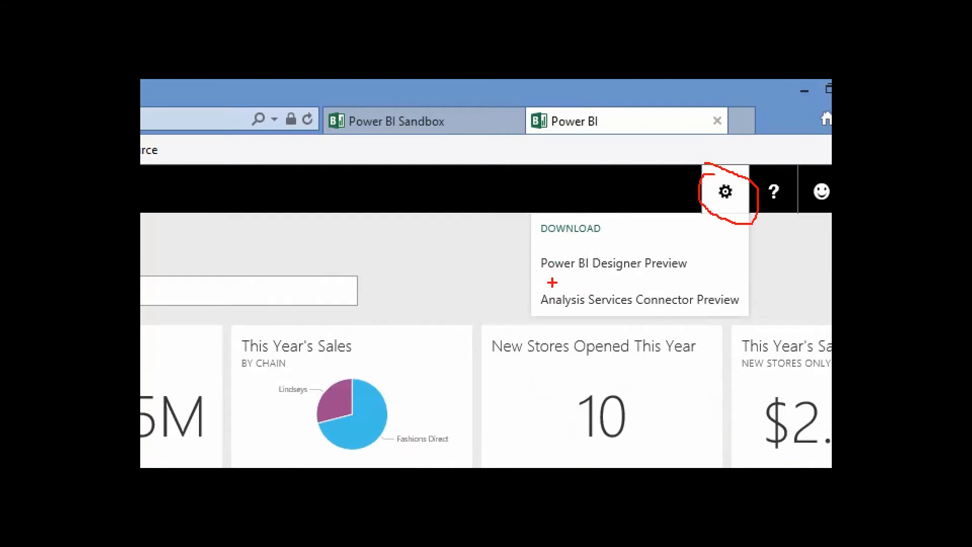
pyautogui.moveTo(523, 264); pyautogui.dragTo(439, 263)
pyautogui.moveTo(526, 305); pyautogui.dragTo(454, 305)
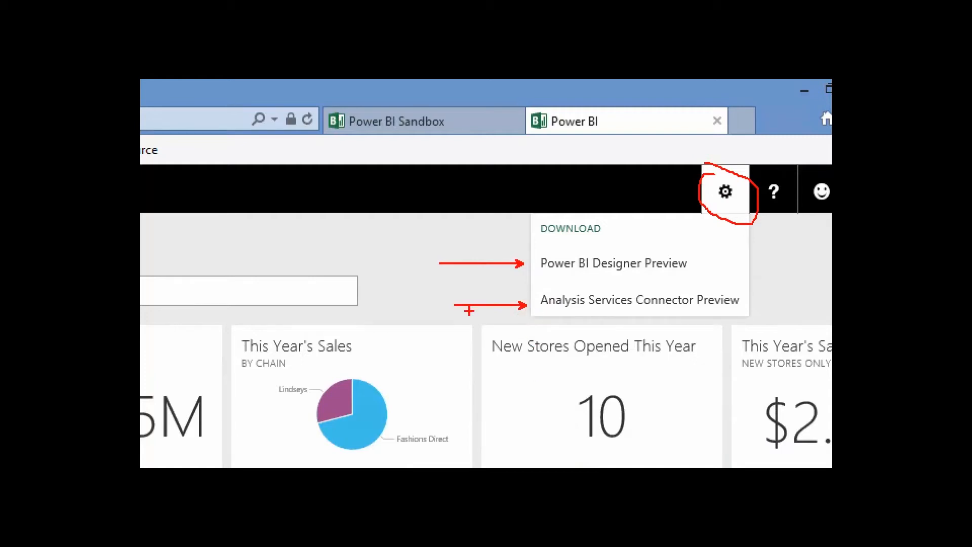
pyautogui.moveTo(718, 248)
pyautogui.mouseDown()
pyautogui.moveTo(572, 261)
pyautogui.moveTo(535, 282)
pyautogui.mouseUp()
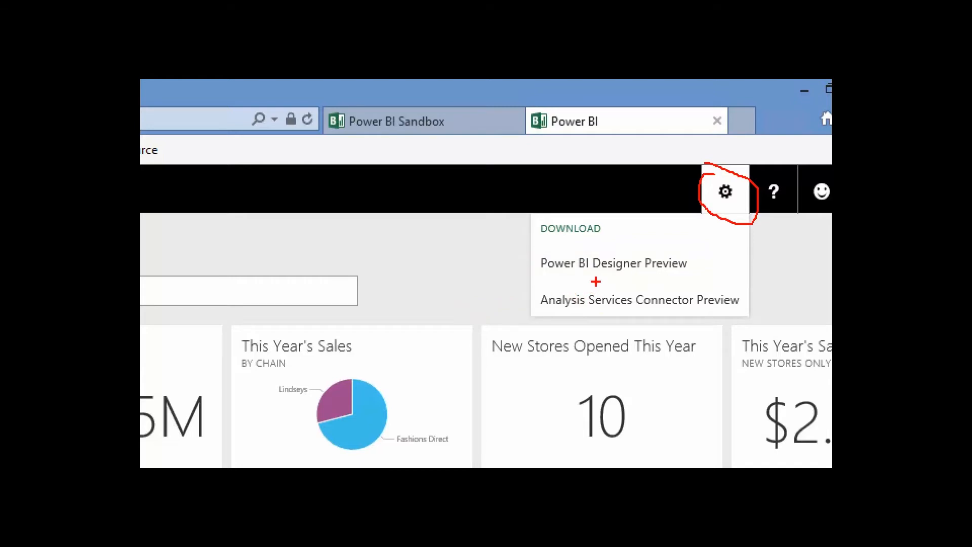
pyautogui.press('Escape')
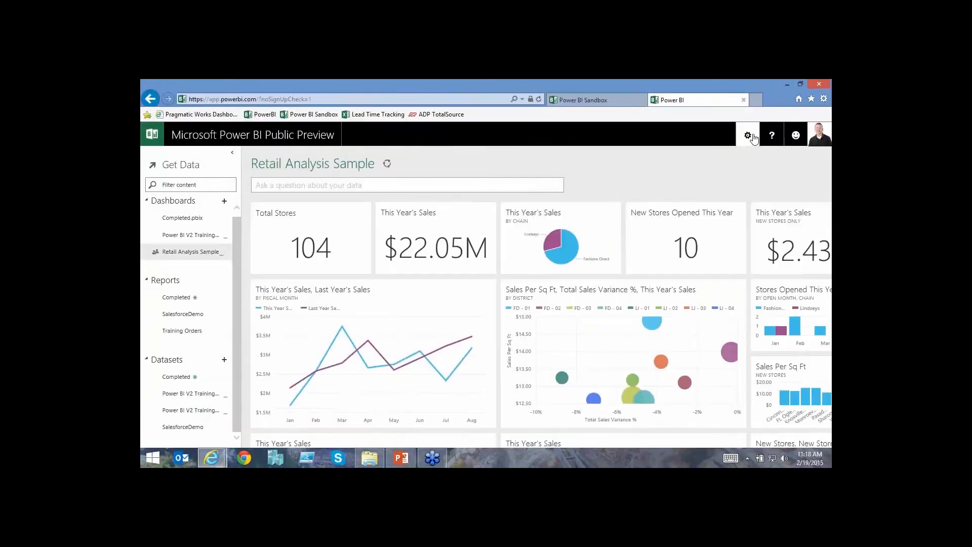
# Search for the installed Power BI Designer application and launch it.
pyautogui.press('super')
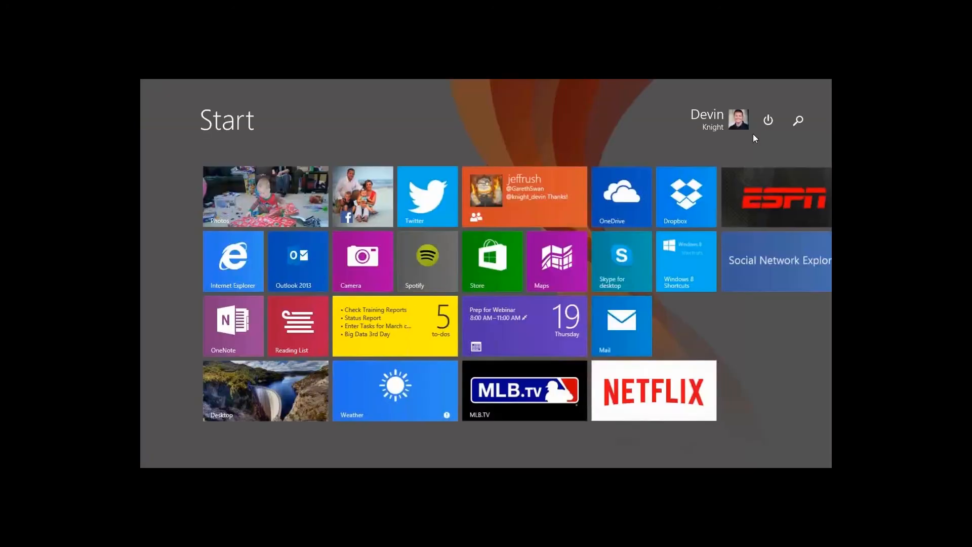
pyautogui.write('power')
pyautogui.press('Return')
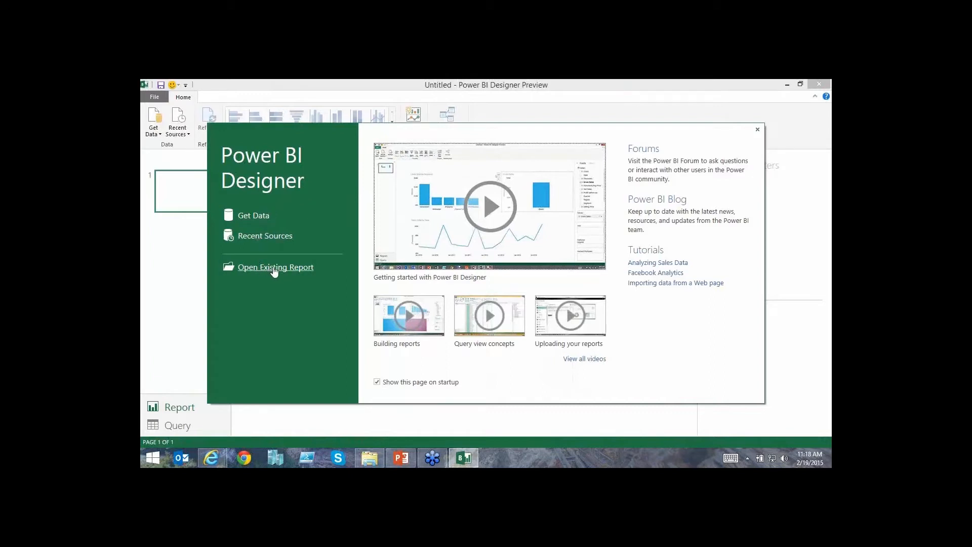
# Connect to the Access database AirlinePerformance.mdb in the Data folder of Power BI Dashboards as a data source.
pyautogui.click(258, 217)
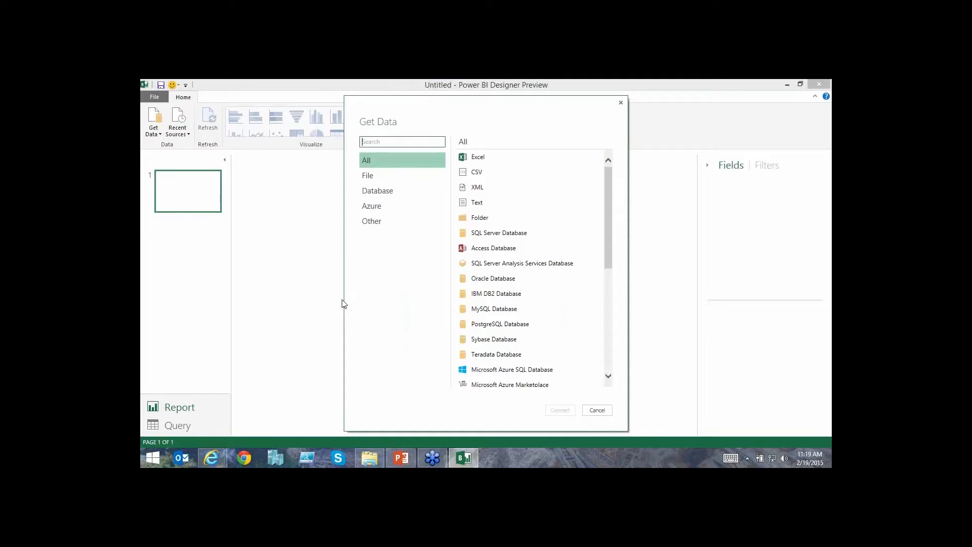
pyautogui.doubleClick(465, 249)
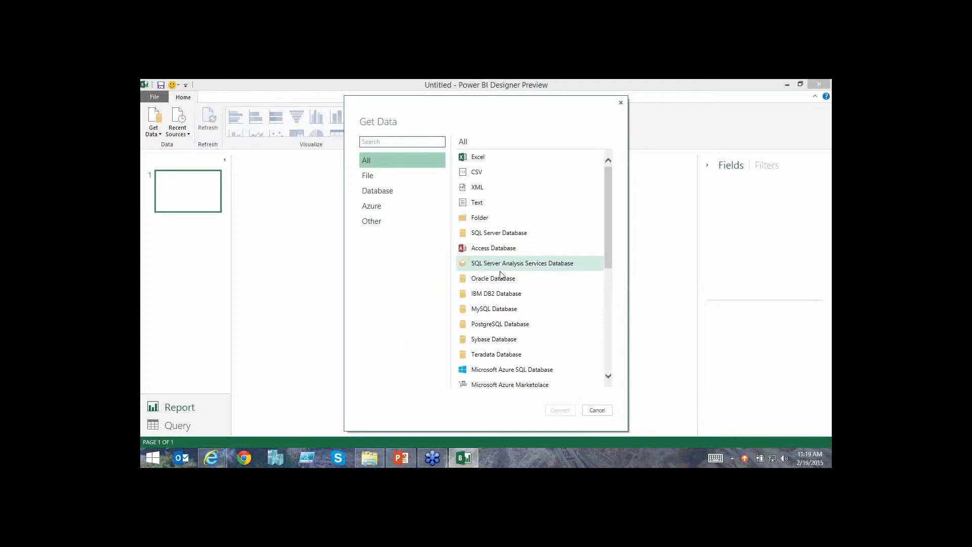
pyautogui.click(533, 248)
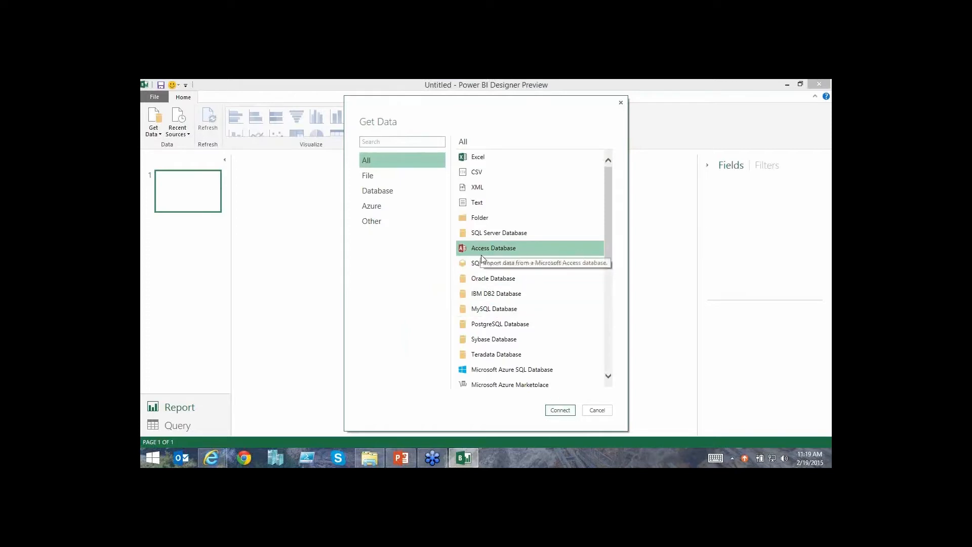
pyautogui.click(560, 411)
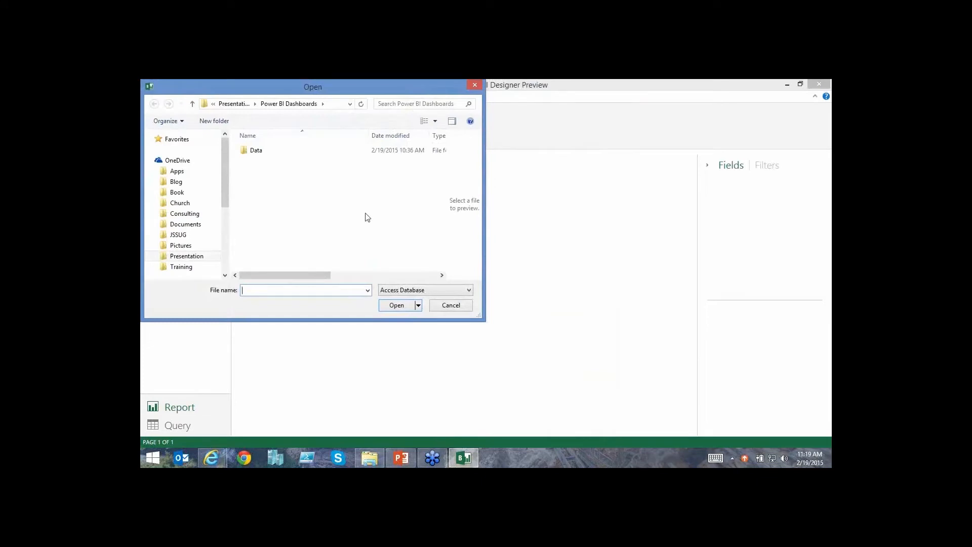
pyautogui.click(260, 155)
pyautogui.doubleClick(260, 155)
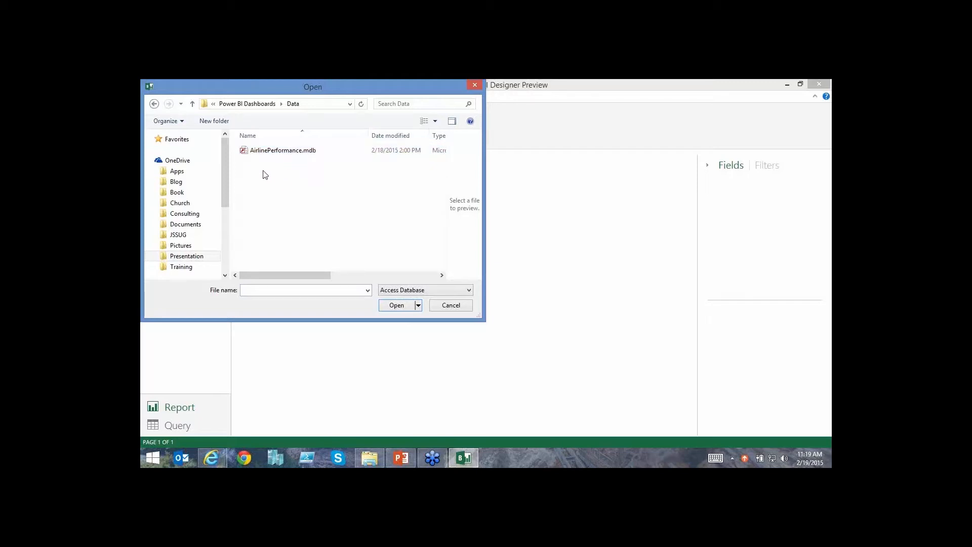
pyautogui.click(259, 156)
pyautogui.doubleClick(259, 156)
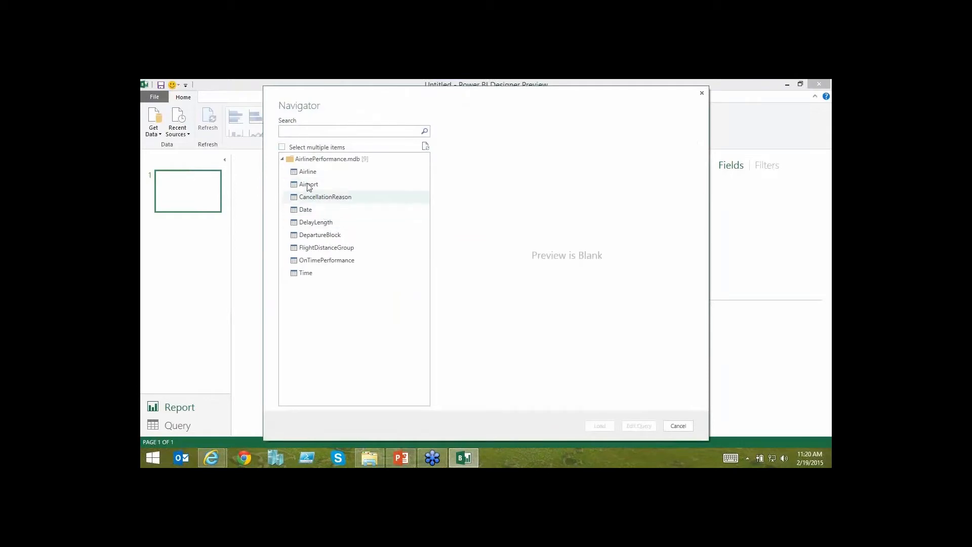
# Choose the Airline, Airport, CancellationReason, Date, DepartureBlock and OnTimePerformance tables and open them for query editing.
pyautogui.click(282, 147)
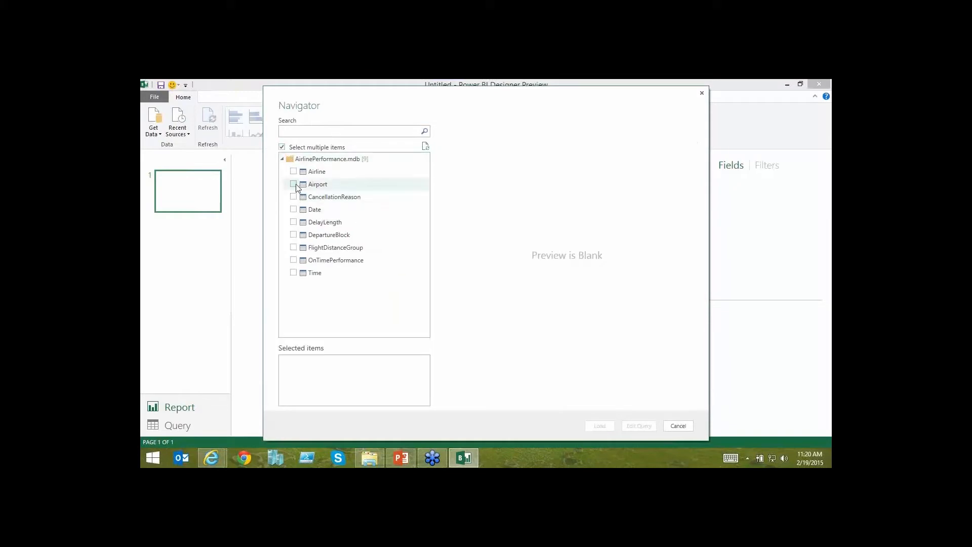
pyautogui.click(293, 171)
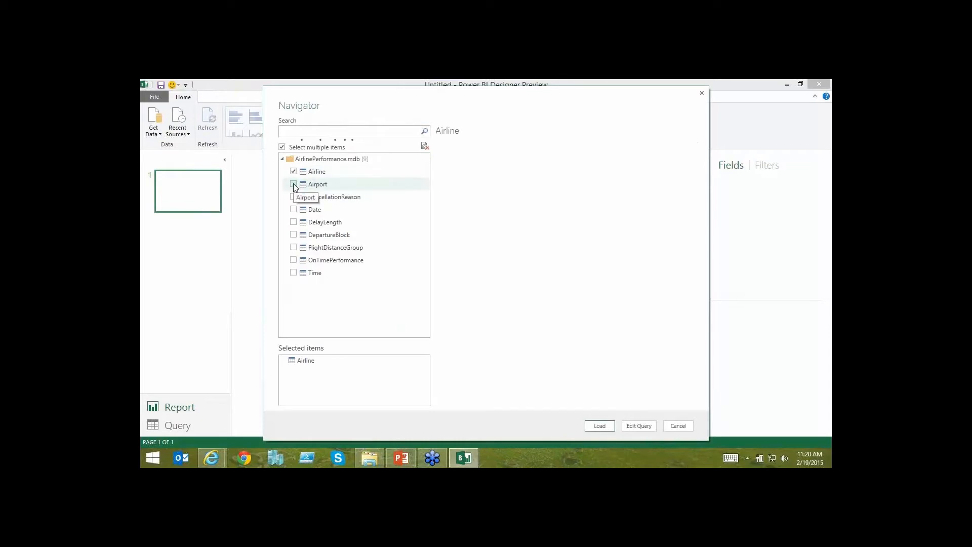
pyautogui.click(294, 185)
pyautogui.click(293, 196)
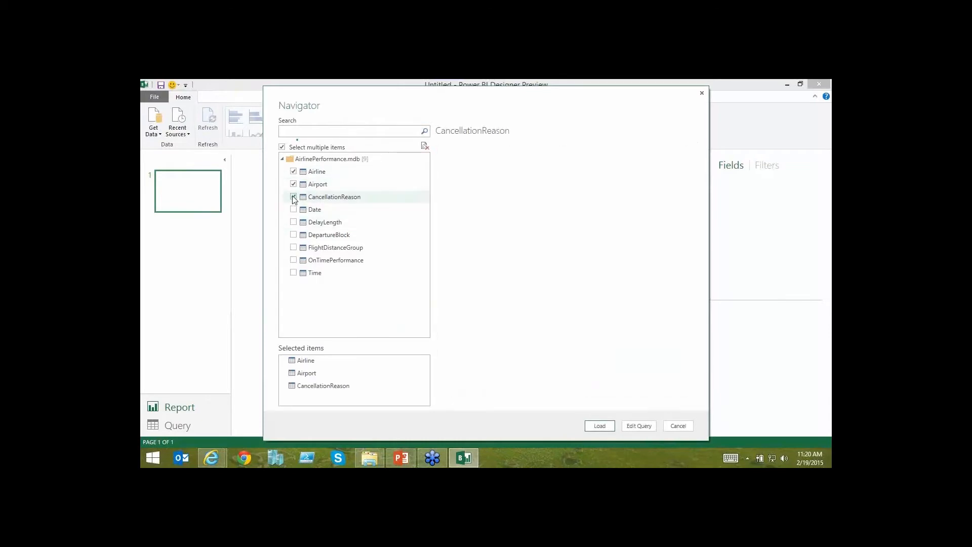
pyautogui.click(293, 210)
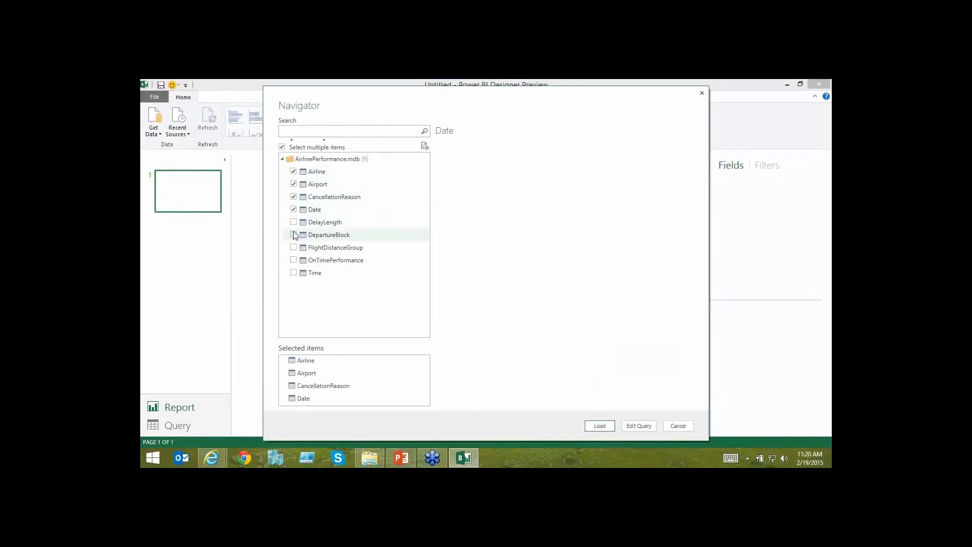
pyautogui.click(293, 234)
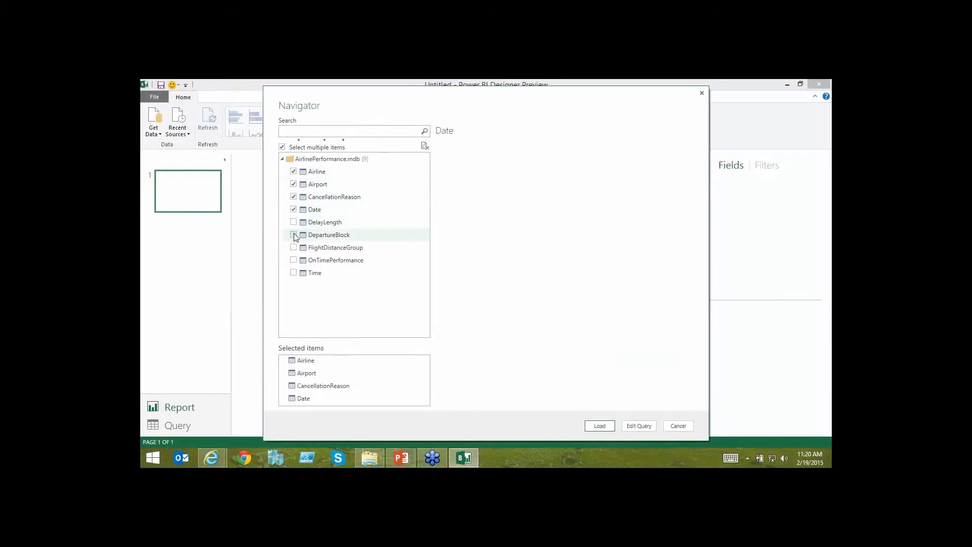
pyautogui.click(293, 259)
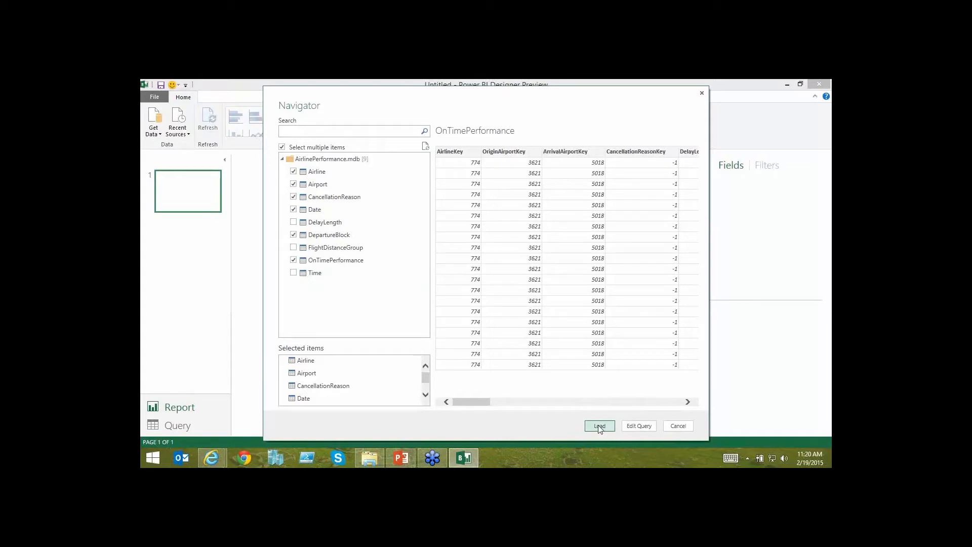
pyautogui.click(639, 426)
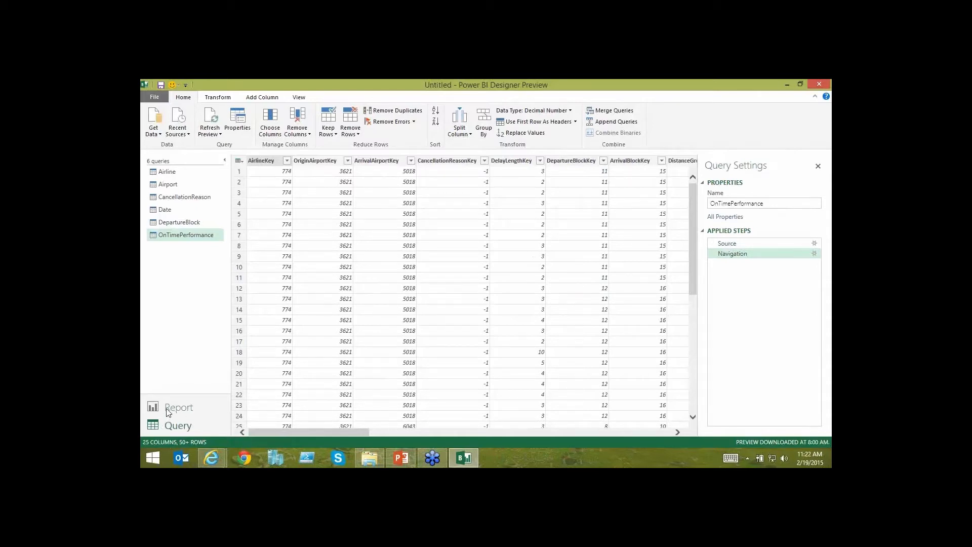
# Load the queried airline tables into the report's data model and autodetect the relationships between them.
pyautogui.click(181, 408)
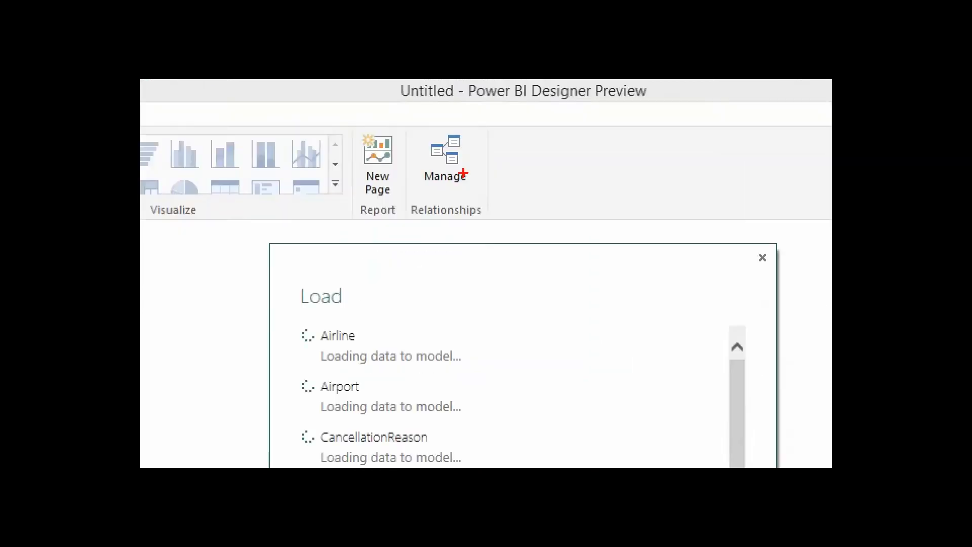
pyautogui.moveTo(484, 136)
pyautogui.mouseDown()
pyautogui.moveTo(462, 126)
pyautogui.moveTo(413, 140)
pyautogui.moveTo(430, 189)
pyautogui.moveTo(488, 174)
pyautogui.moveTo(479, 134)
pyautogui.mouseUp()
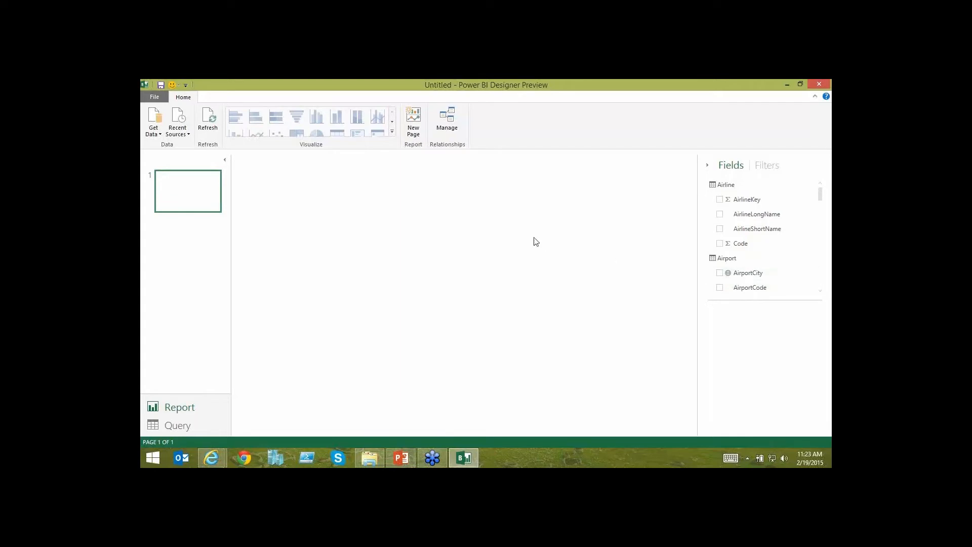
pyautogui.click(446, 120)
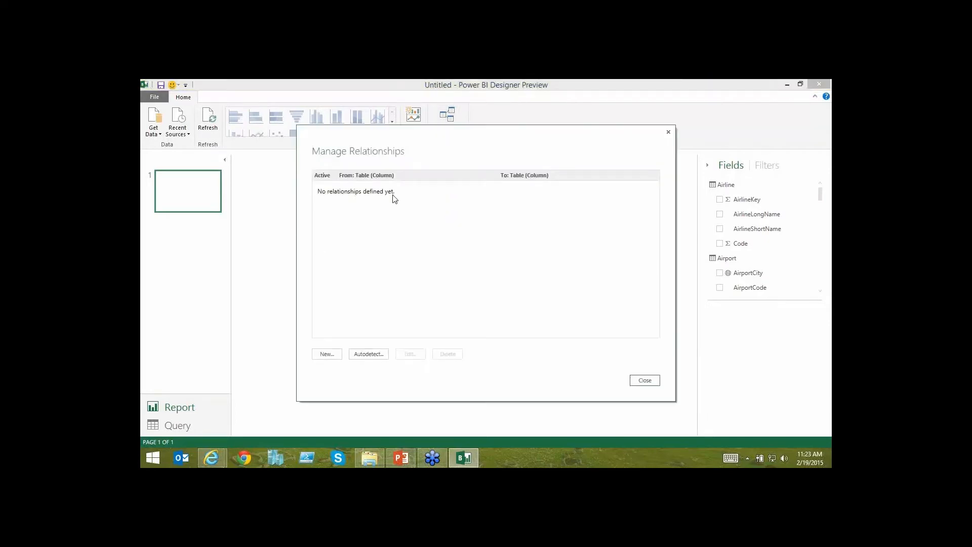
pyautogui.click(366, 354)
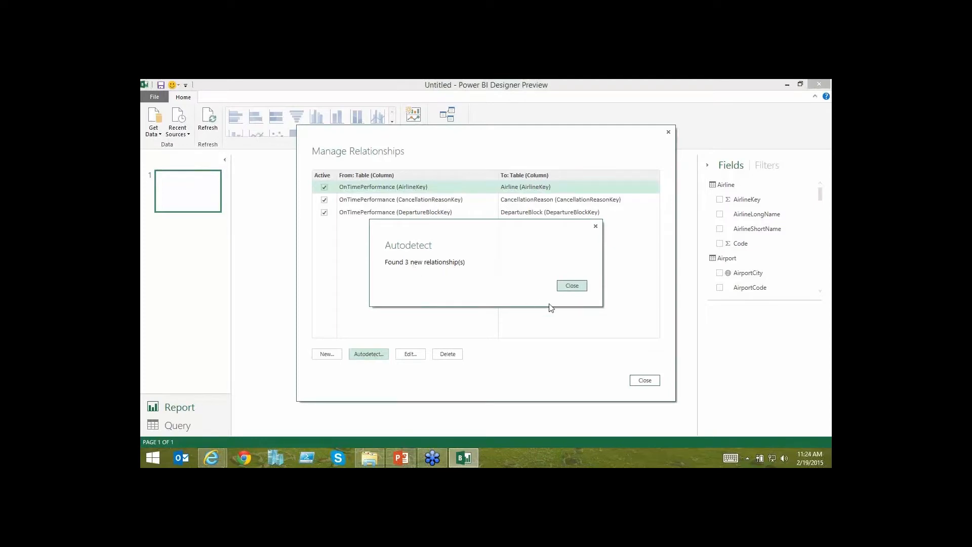
pyautogui.click(570, 285)
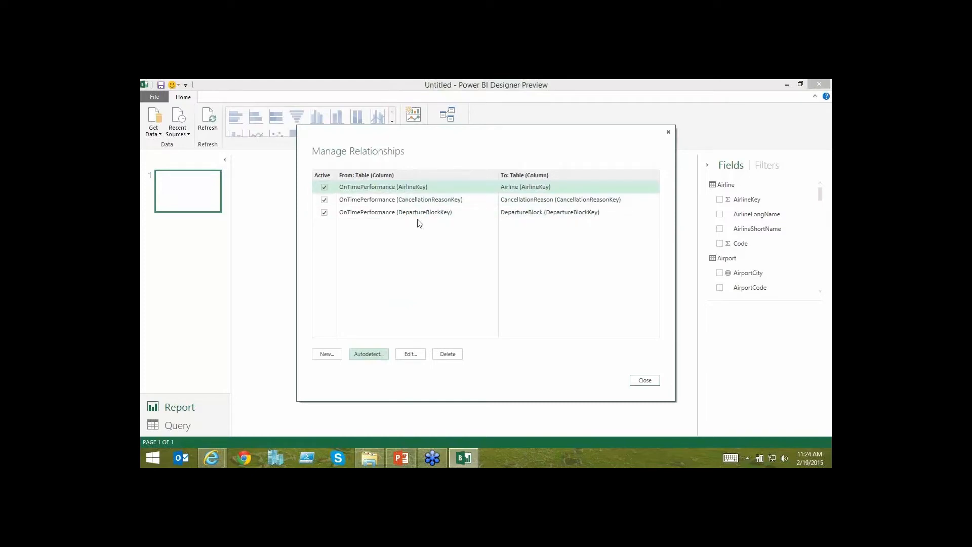
# Create a relationship from the FlightDateKey column of OnTimePerformance to the DateKey column of Date.
pyautogui.click(327, 355)
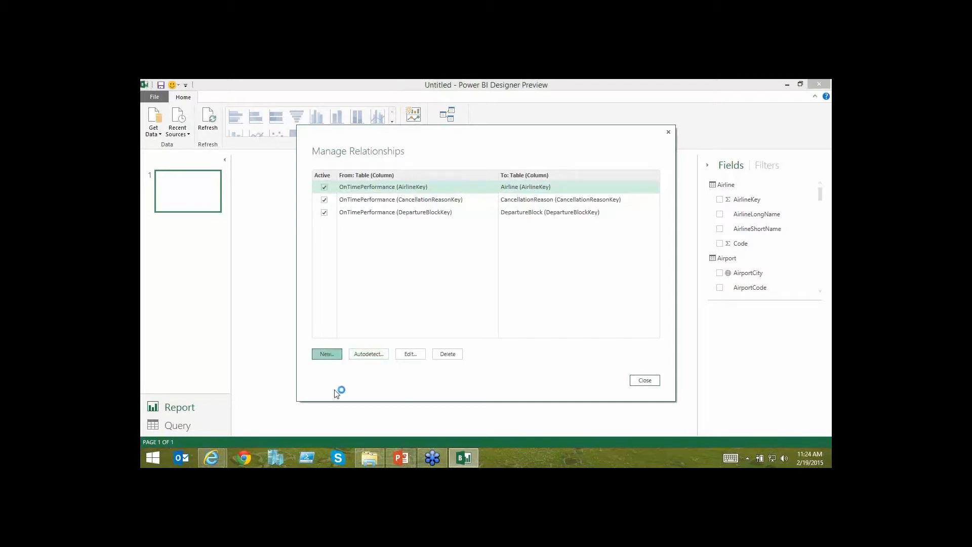
pyautogui.click(368, 228)
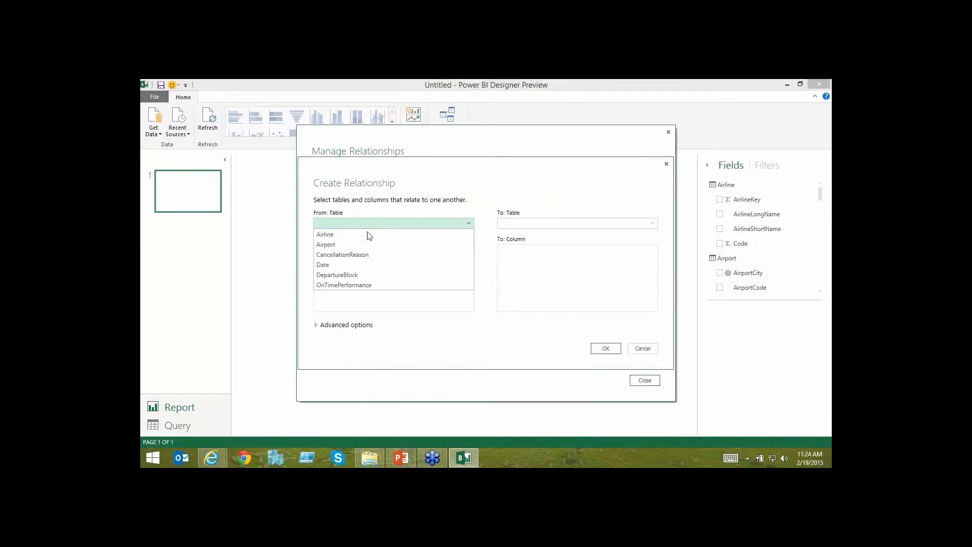
pyautogui.click(364, 286)
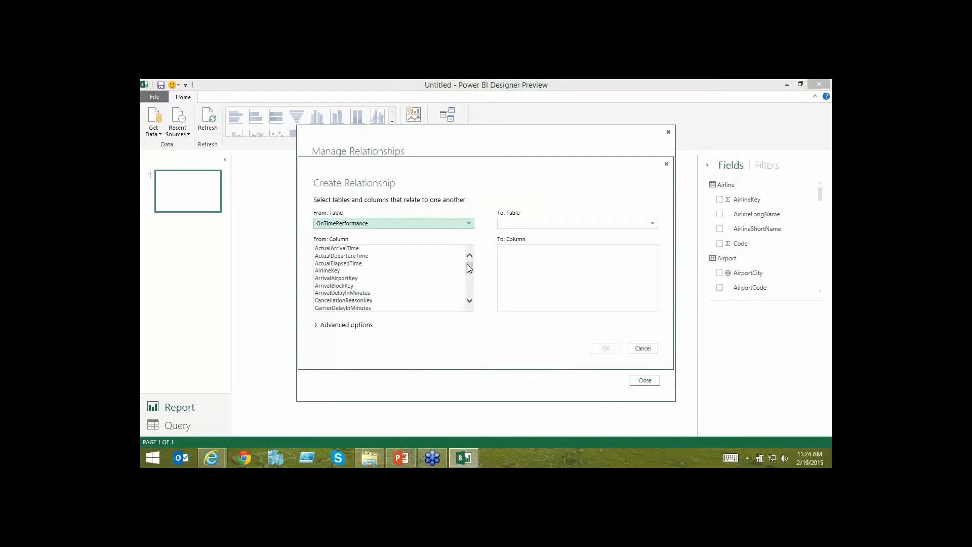
pyautogui.moveTo(468, 266); pyautogui.dragTo(469, 280)
pyautogui.click(362, 278)
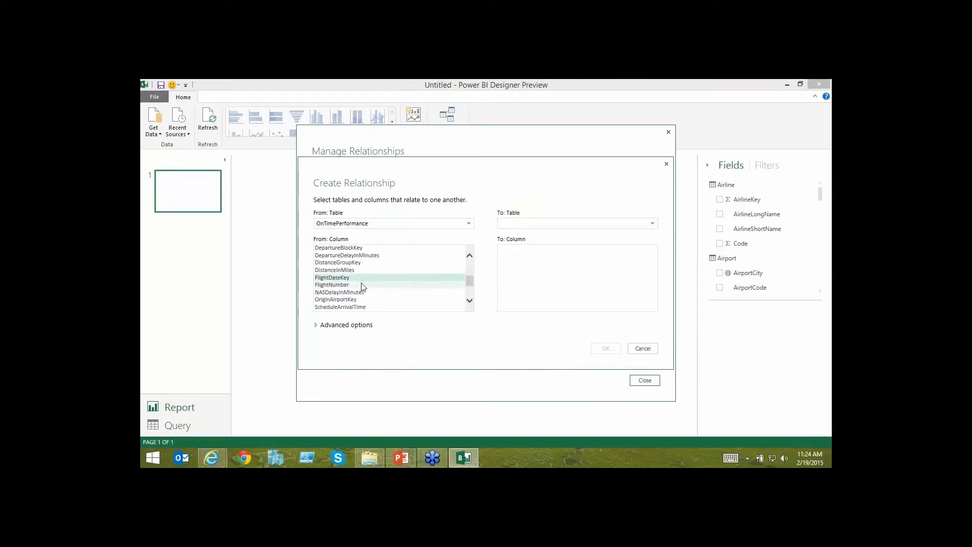
pyautogui.click(516, 224)
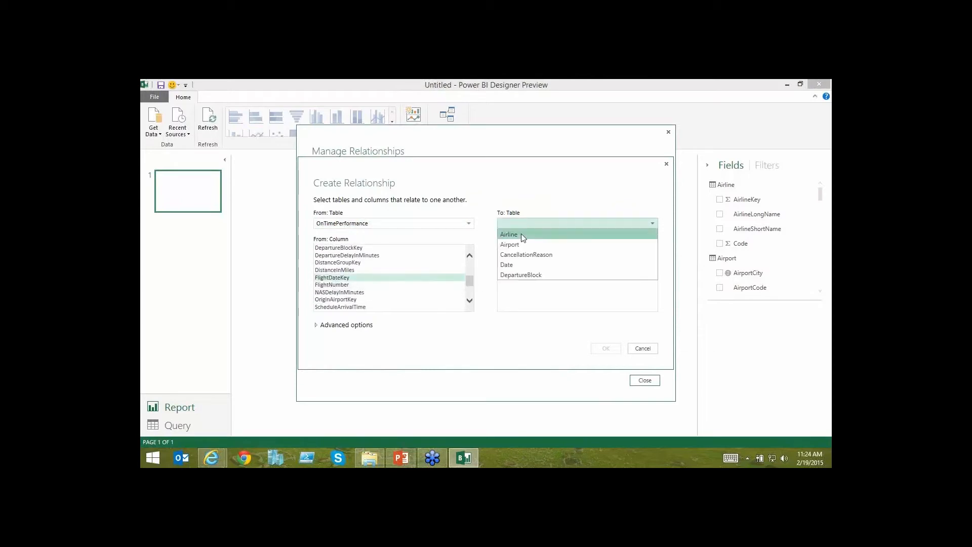
pyautogui.click(518, 264)
pyautogui.click(583, 293)
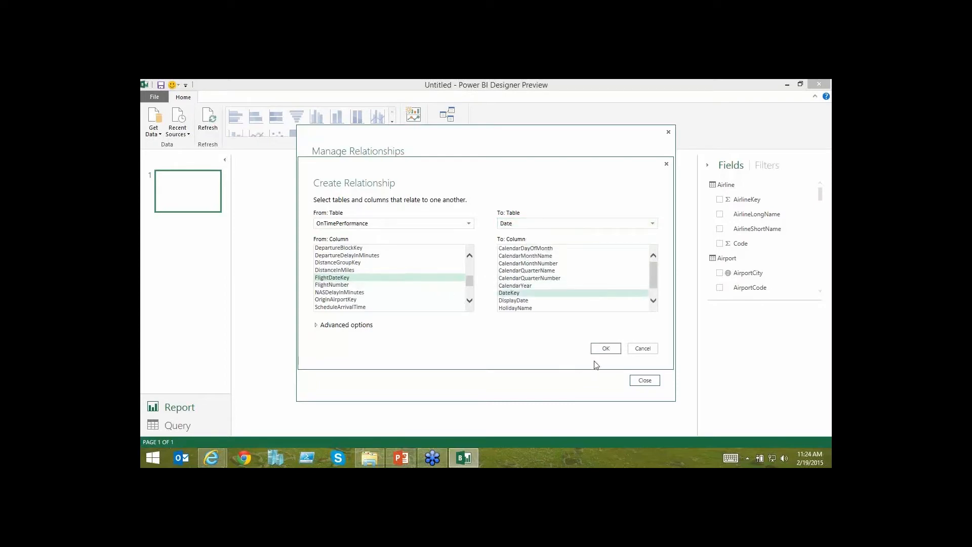
pyautogui.click(603, 351)
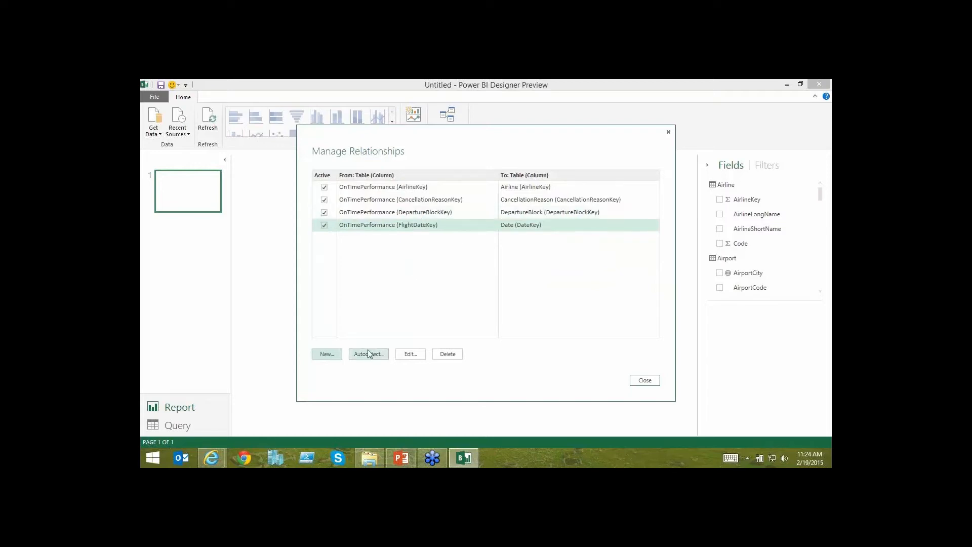
# Create a relationship from the OriginAirportKey column of OnTimePerformance to the AirportKey column of Airport, and finish managing relationships.
pyautogui.click(326, 354)
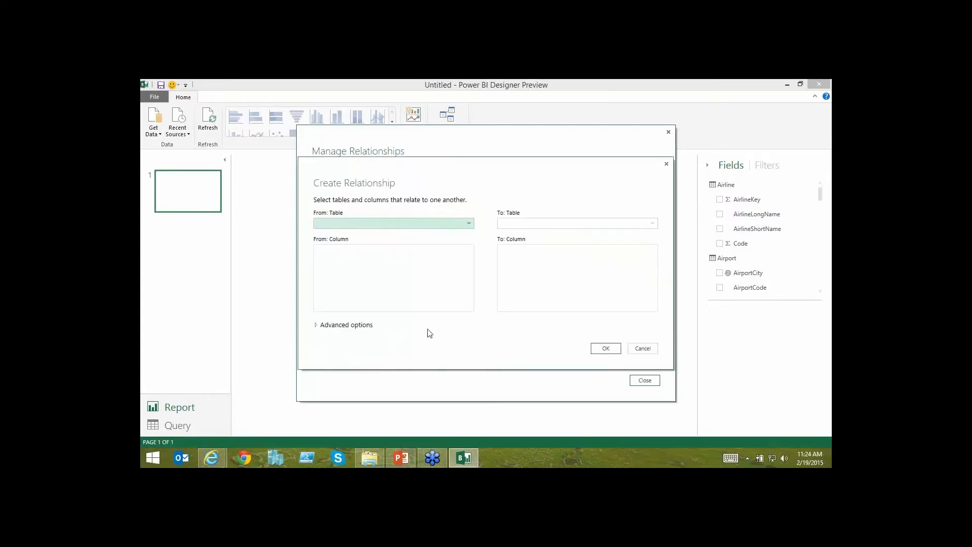
pyautogui.click(450, 224)
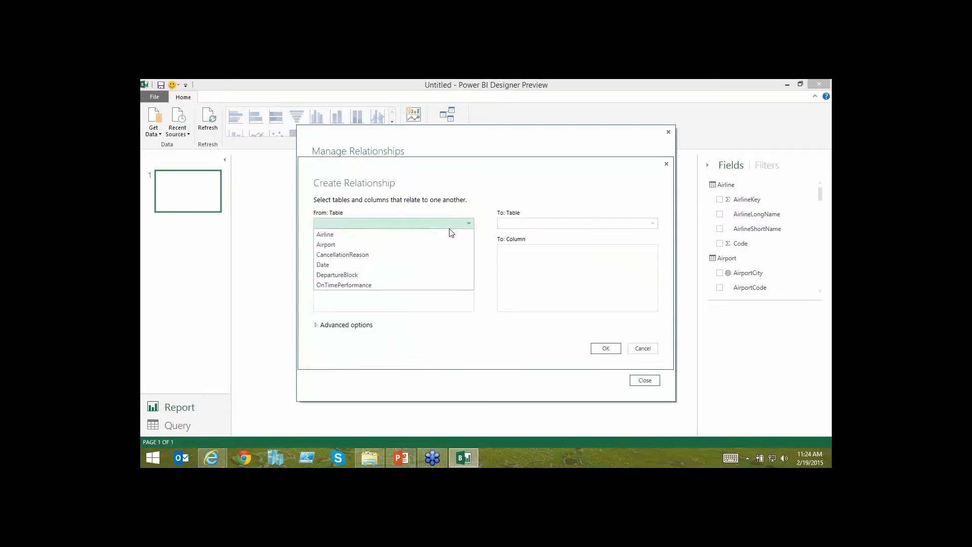
pyautogui.click(396, 285)
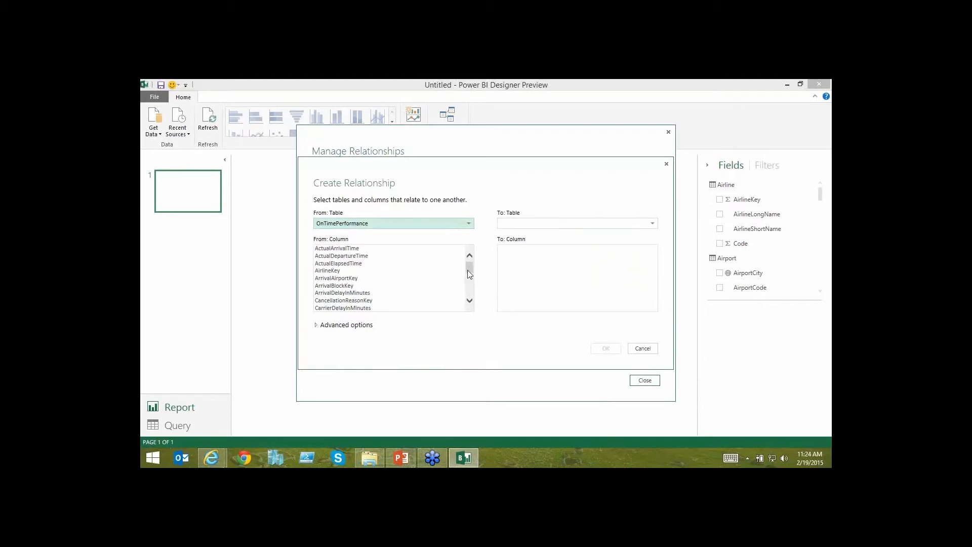
pyautogui.moveTo(467, 269); pyautogui.dragTo(469, 272)
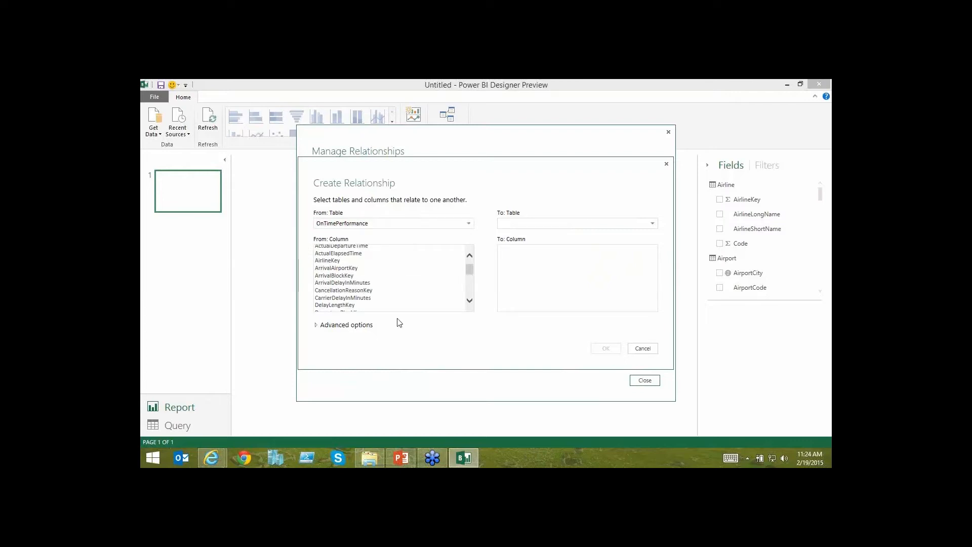
pyautogui.click(317, 324)
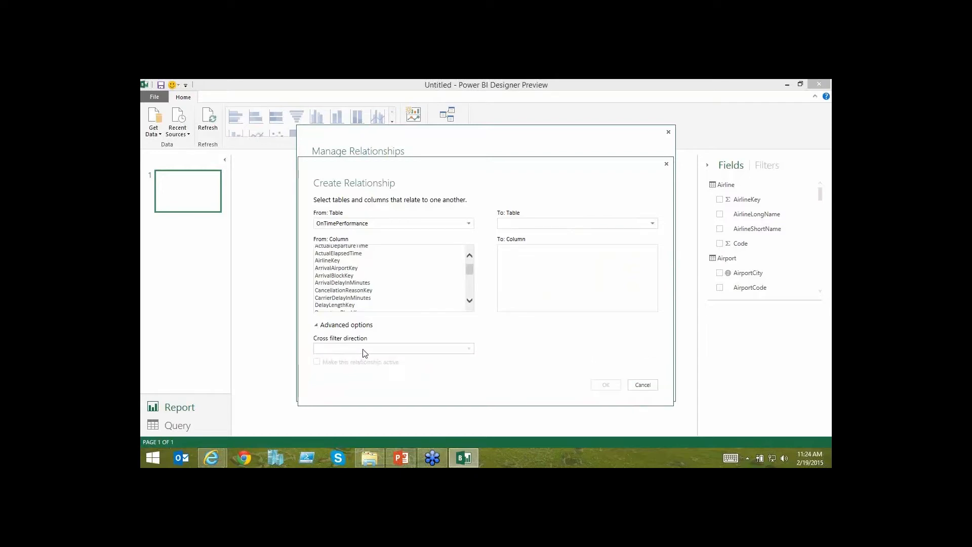
pyautogui.moveTo(472, 272); pyautogui.dragTo(473, 277)
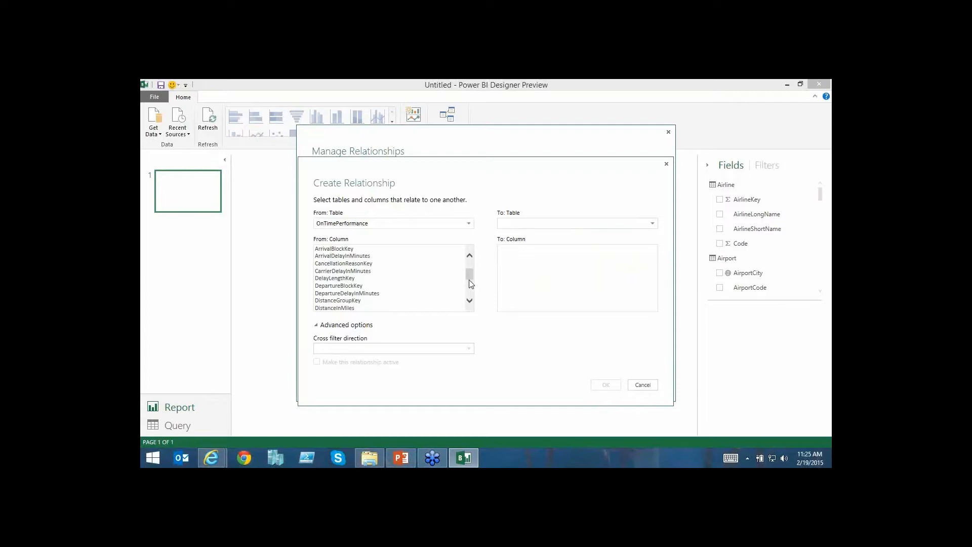
pyautogui.scroll(-3, 472, 295)
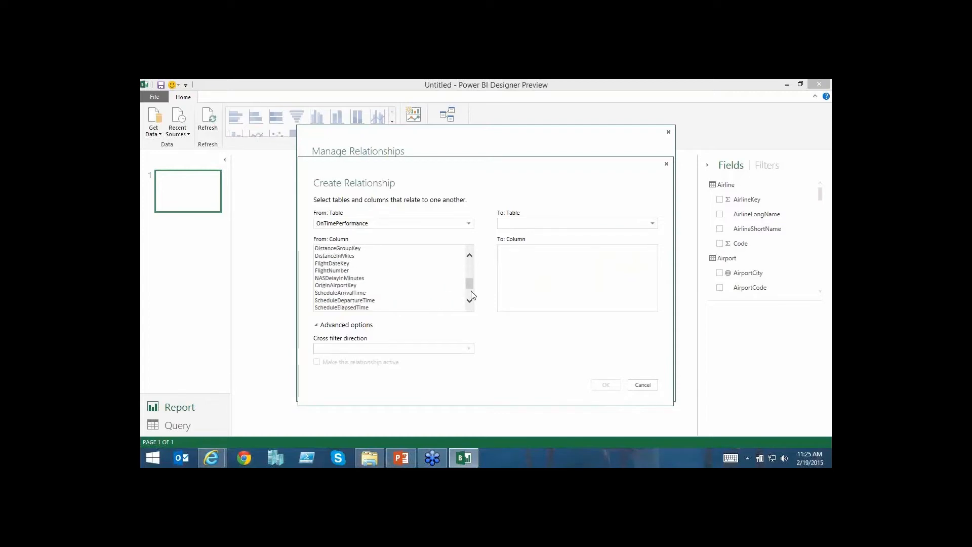
pyautogui.click(410, 285)
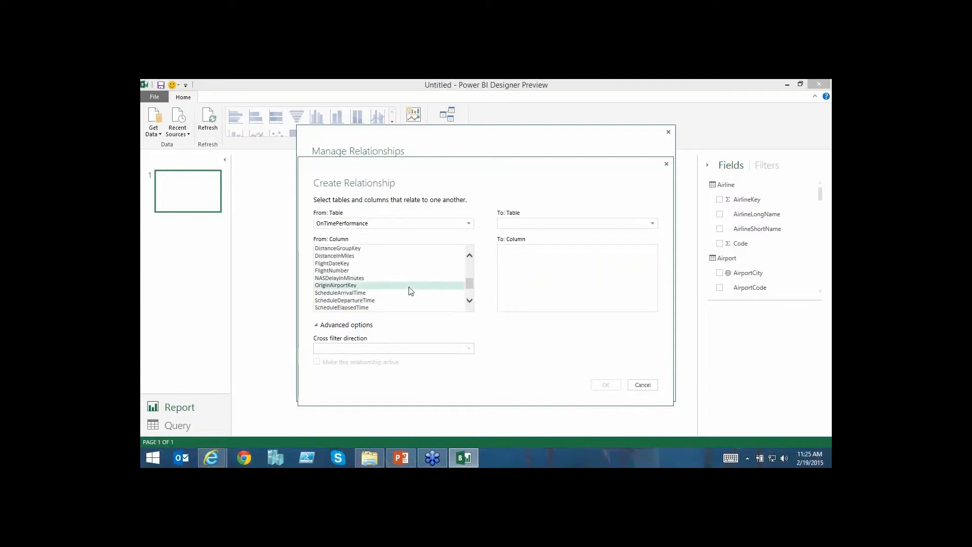
pyautogui.click(548, 221)
pyautogui.click(544, 244)
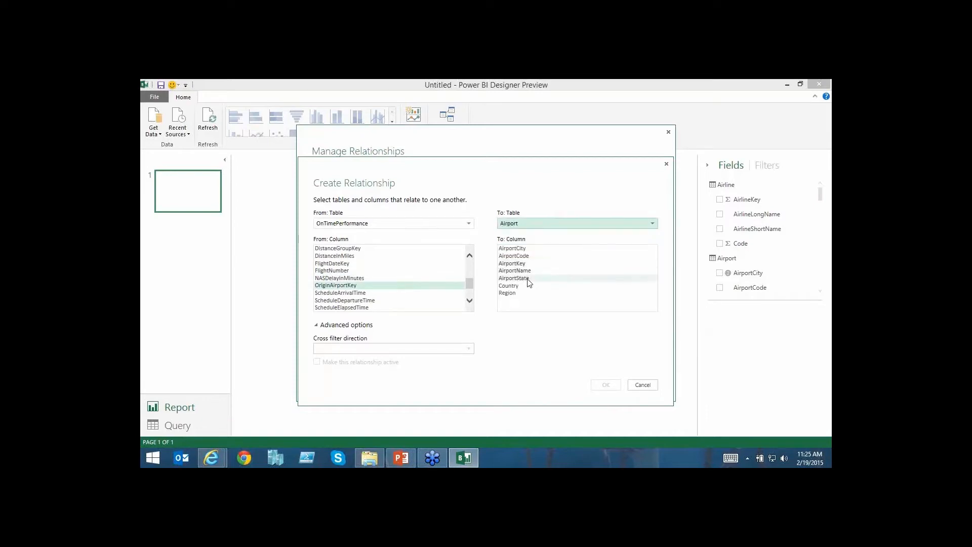
pyautogui.click(527, 264)
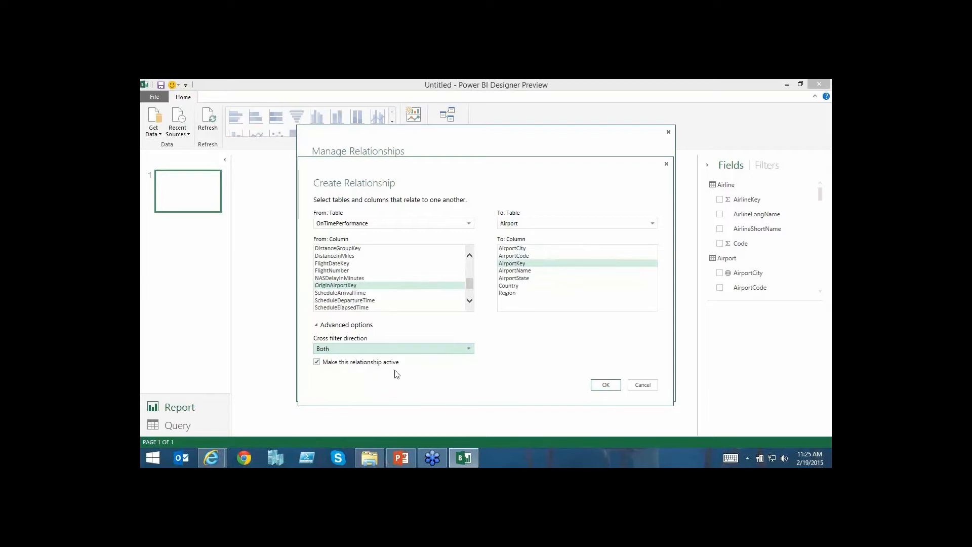
pyautogui.click(604, 386)
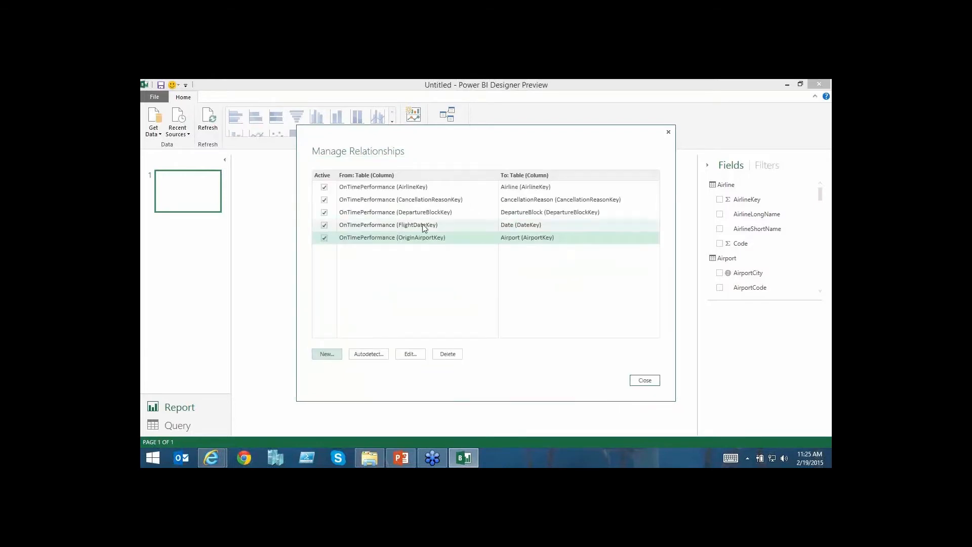
pyautogui.click(645, 381)
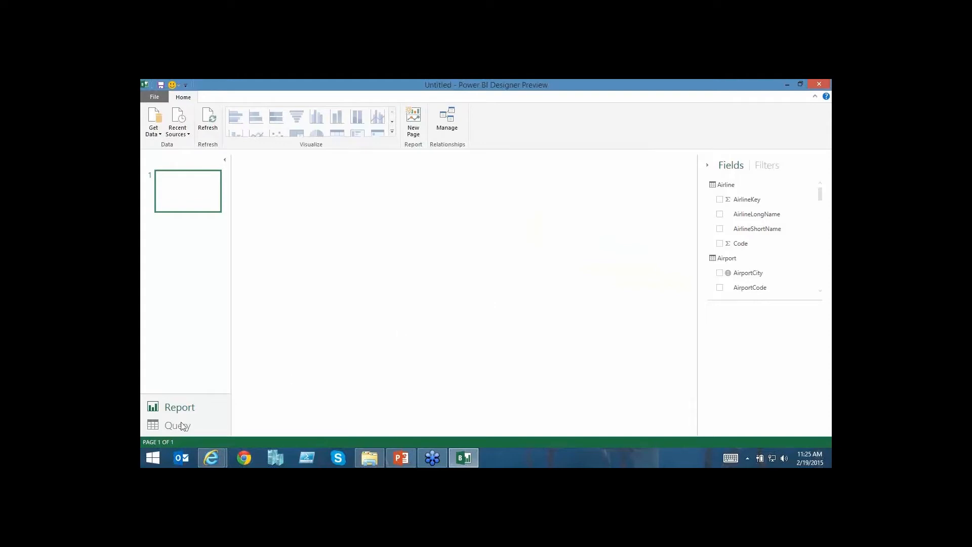
# Start adding a Web data source and copy the Wikipedia busiest US airports URL from the Power BI Designer Preview notes in OneNote.
pyautogui.click(159, 134)
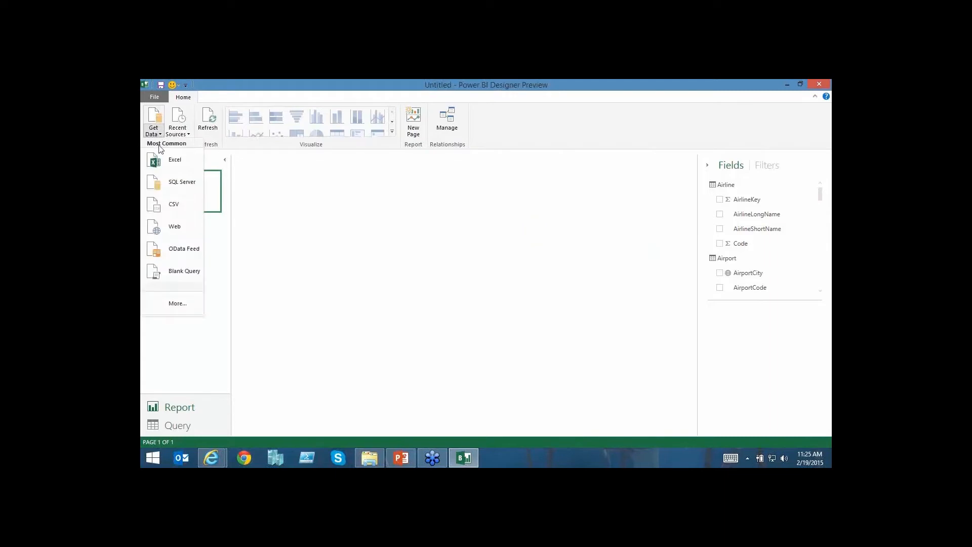
pyautogui.click(178, 231)
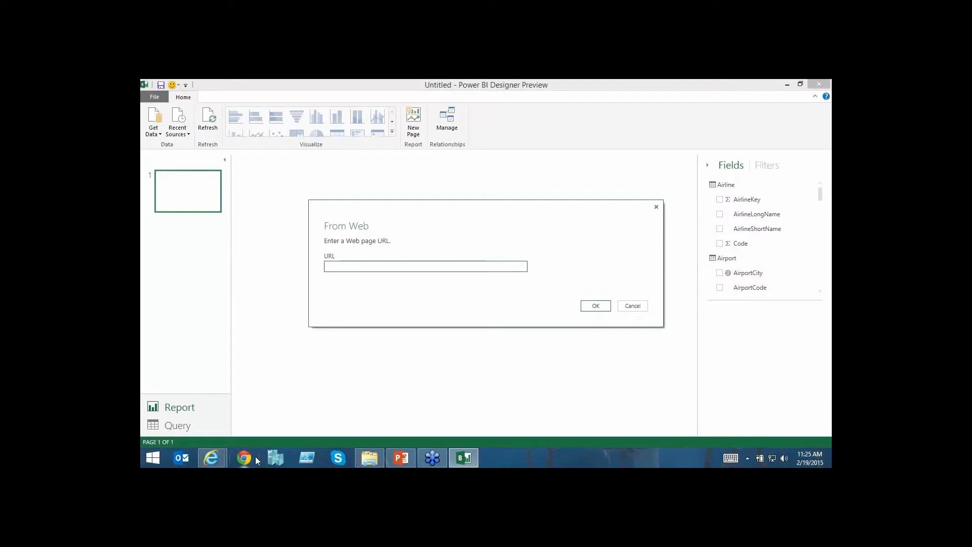
pyautogui.press('super')
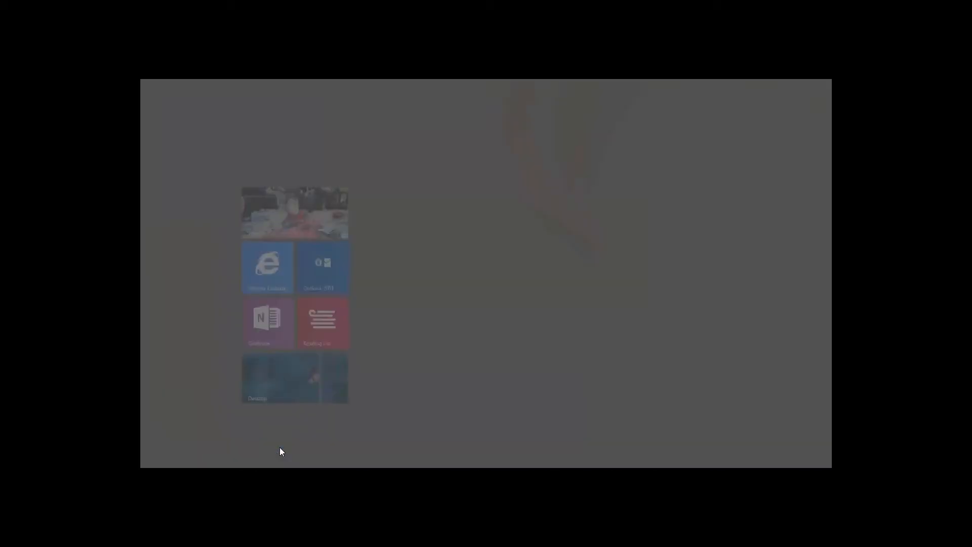
pyautogui.write('one')
pyautogui.press('Return')
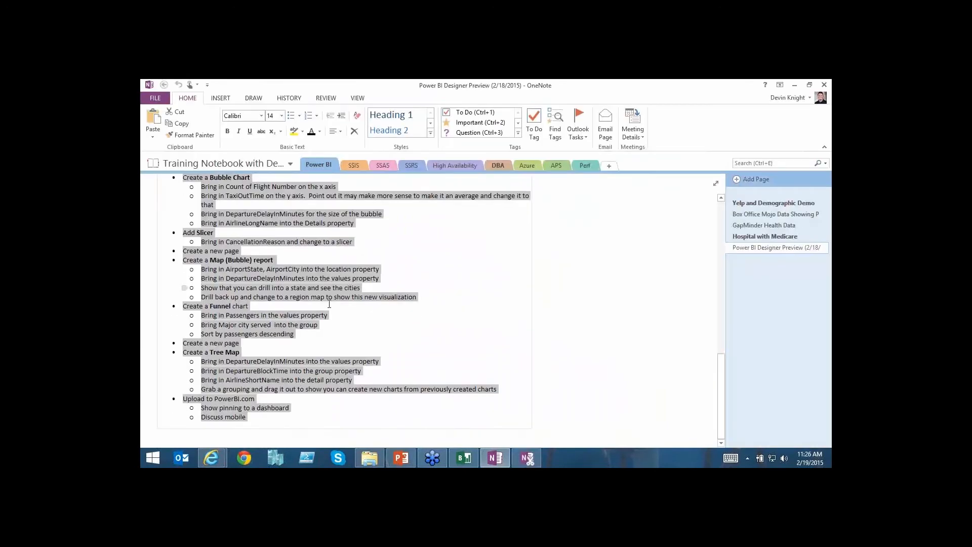
pyautogui.scroll(12, 496, 306)
pyautogui.moveTo(496, 305); pyautogui.dragTo(231, 304)
pyautogui.hotkey('ctrl', 'c')
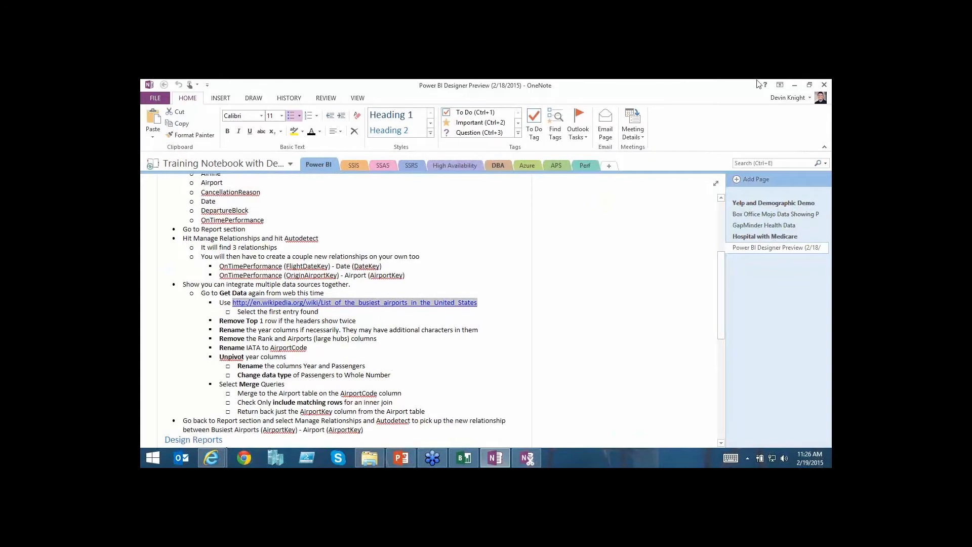
pyautogui.hotkey('alt', 'Tab')
pyautogui.hotkey('ctrl', 'v')
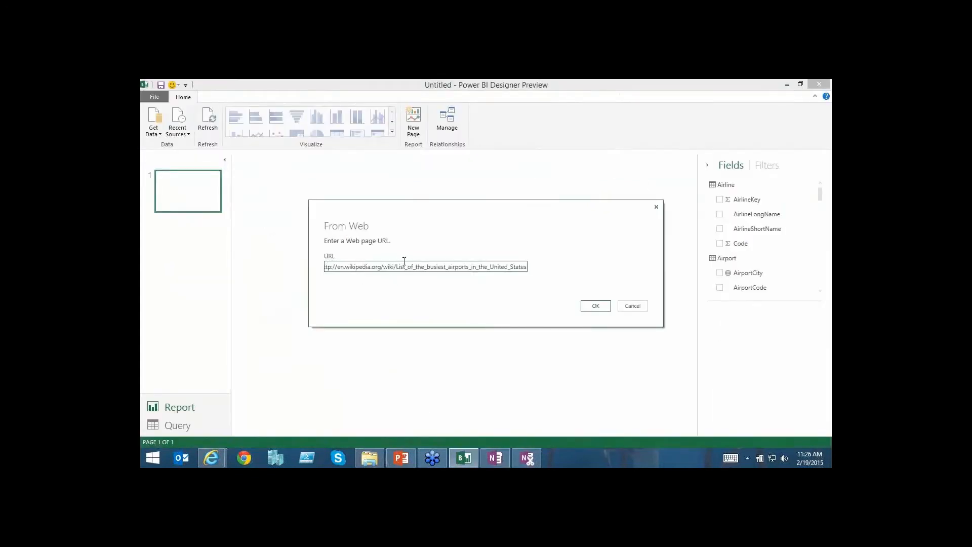
pyautogui.moveTo(397, 266); pyautogui.dragTo(538, 278)
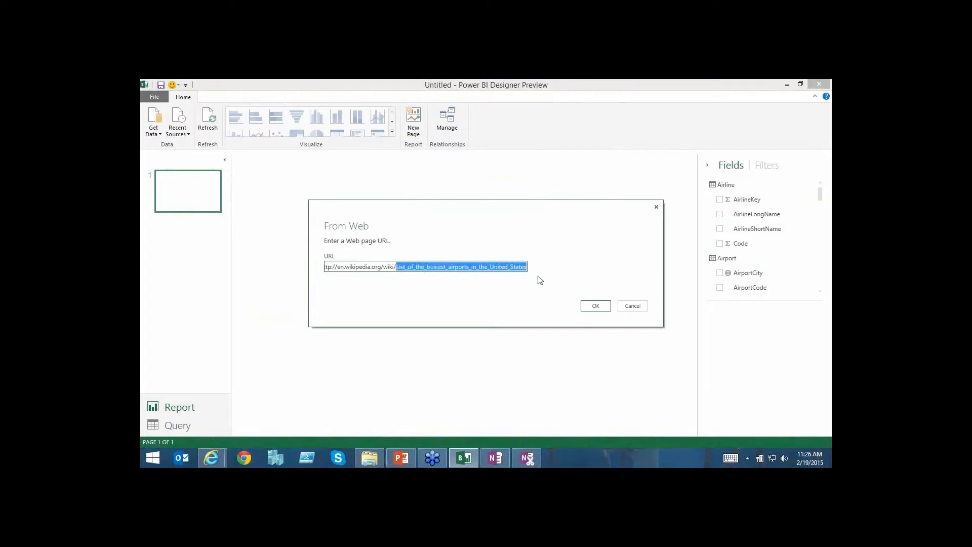
pyautogui.click(498, 268)
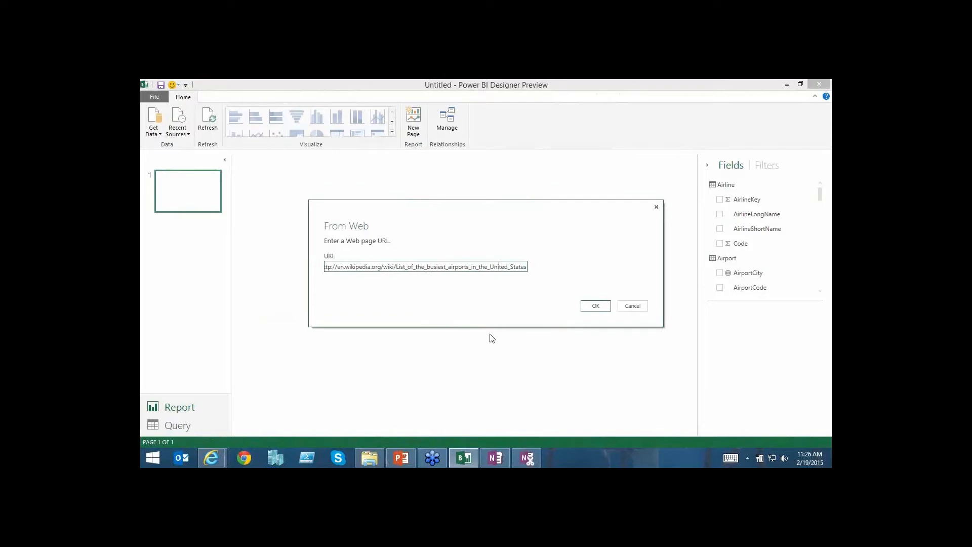
pyautogui.click(595, 307)
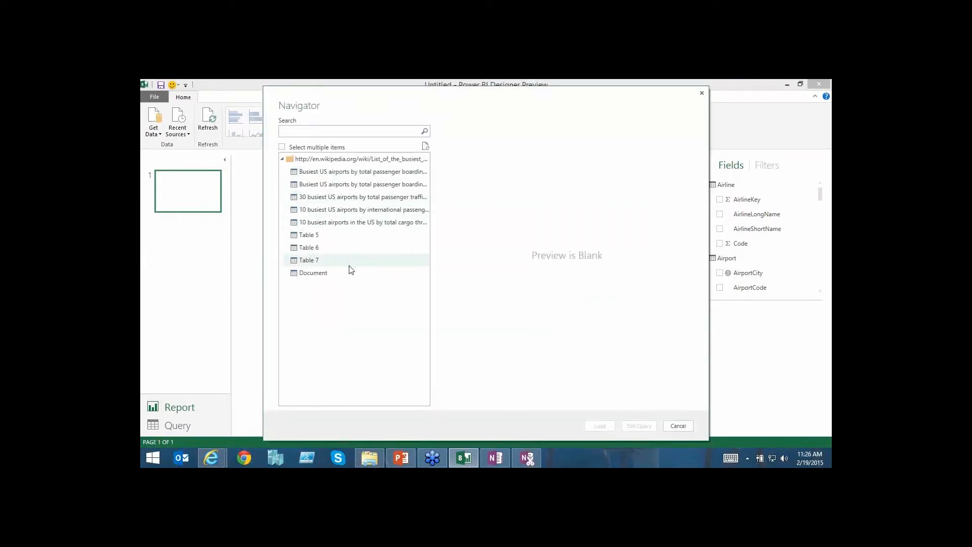
# Choose the first table, Busiest US airports by total passenger boardings, review its duplicated header row, and open it for query editing.
pyautogui.click(374, 173)
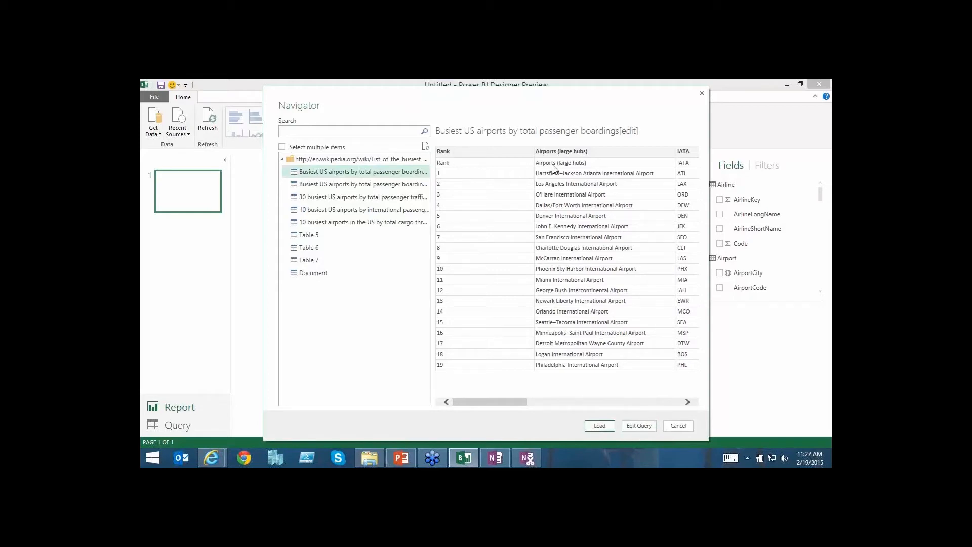
pyautogui.hotkey('ctrl', '2')
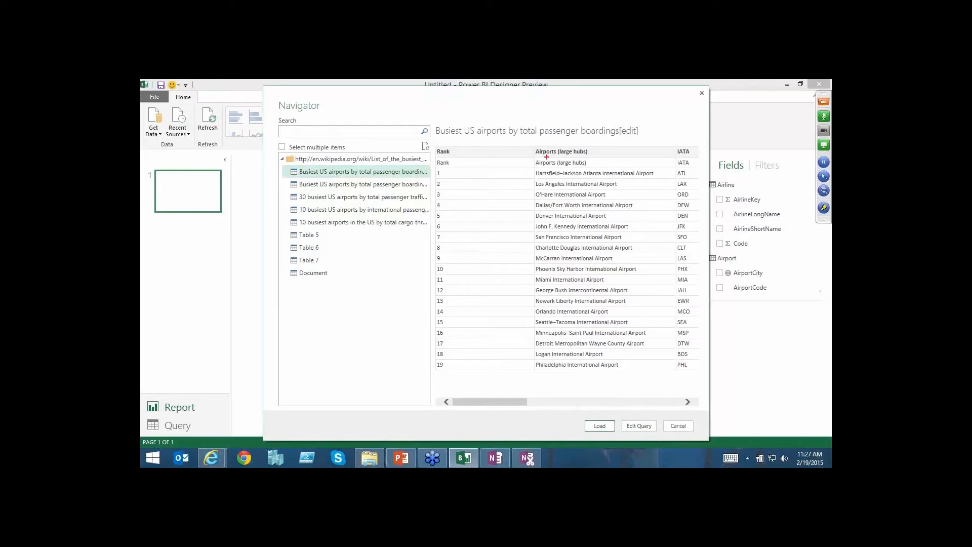
pyautogui.moveTo(433, 156)
pyautogui.mouseDown()
pyautogui.moveTo(585, 182)
pyautogui.moveTo(698, 170)
pyautogui.mouseUp()
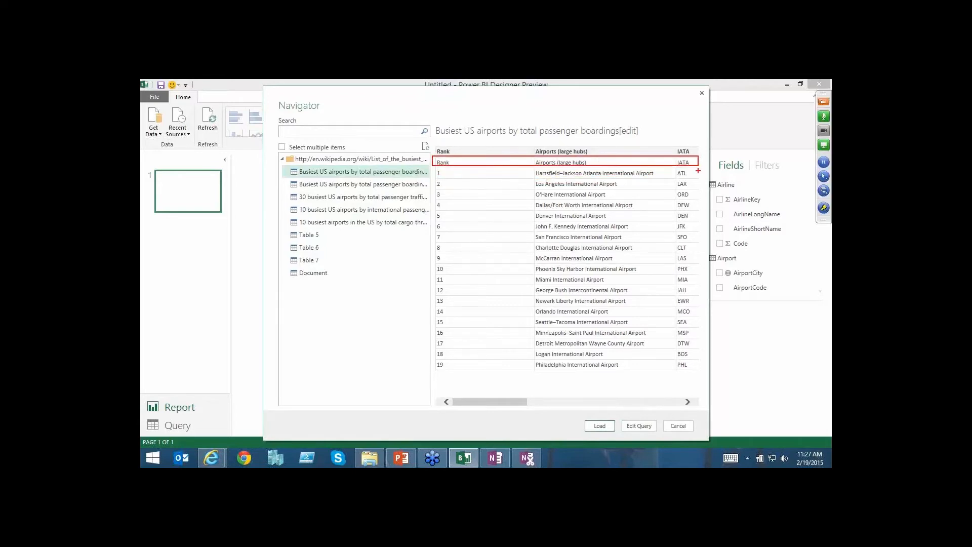
pyautogui.press('Escape')
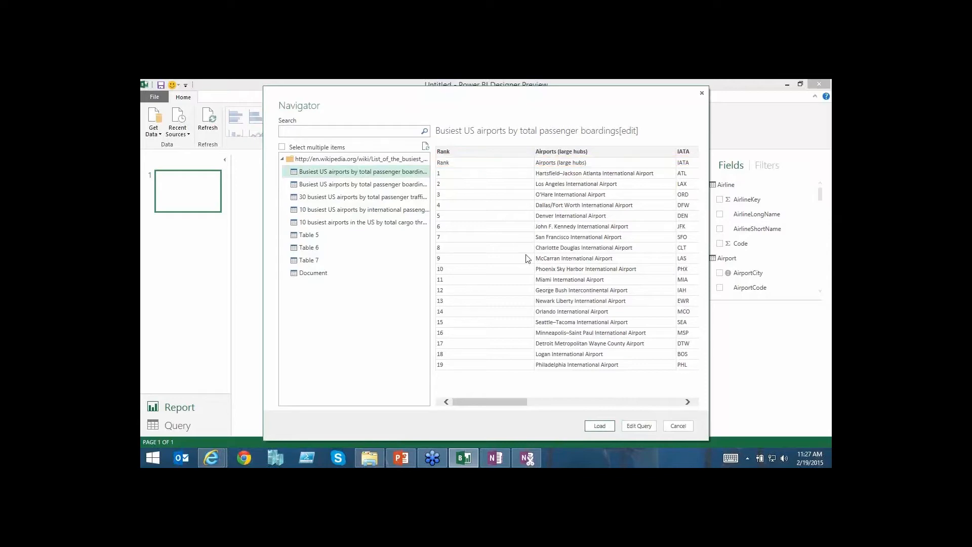
pyautogui.click(644, 428)
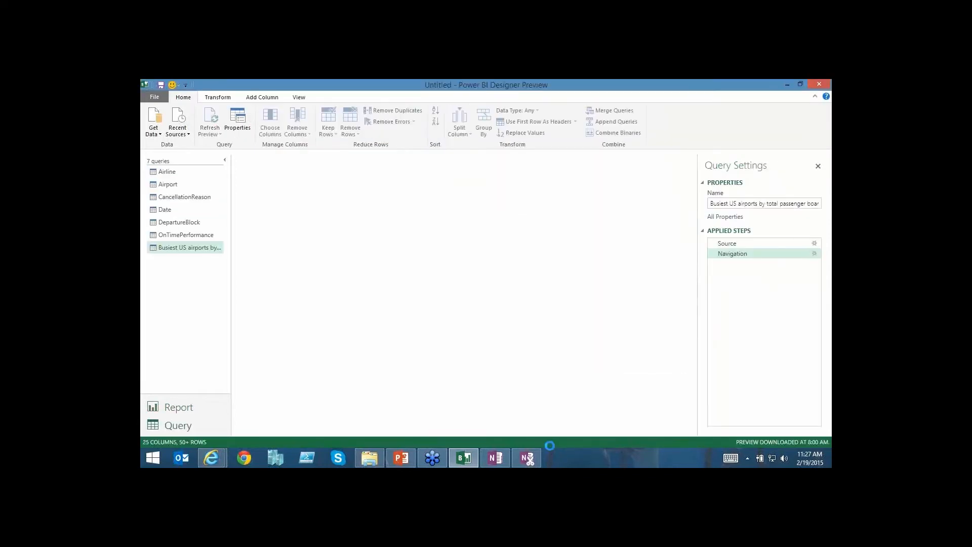
# Rename the Wikipedia airports query to Busiest Airports.
pyautogui.click(740, 203)
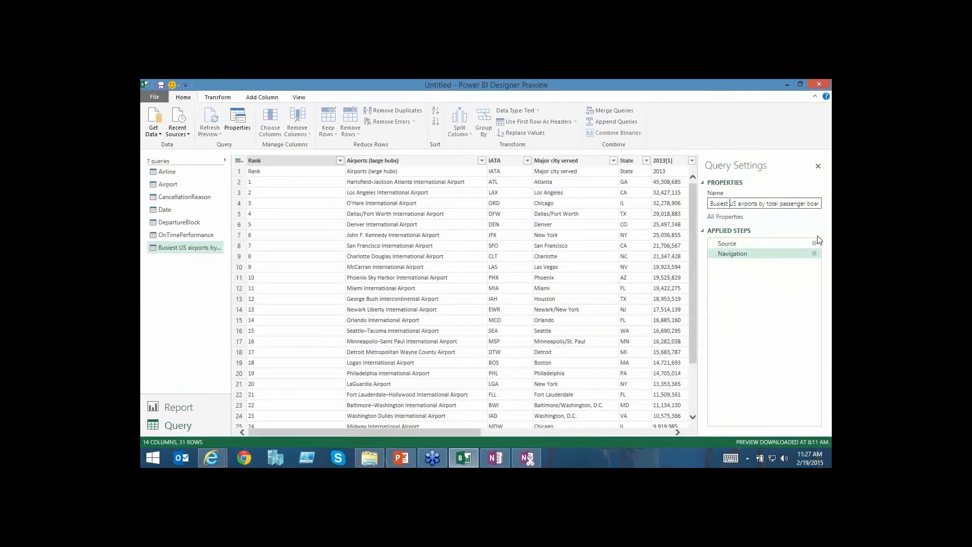
pyautogui.hotkey('ctrl', 'a')
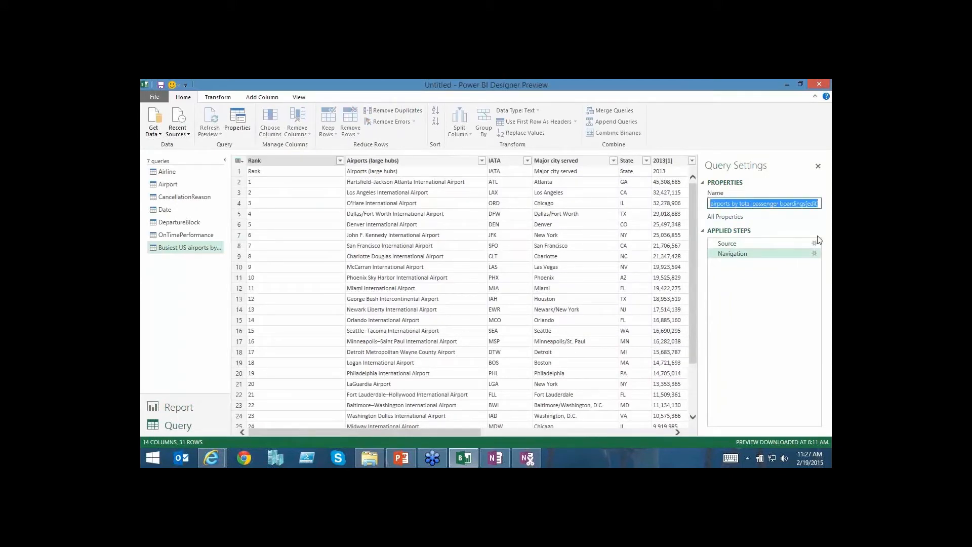
pyautogui.write('Busiest ')
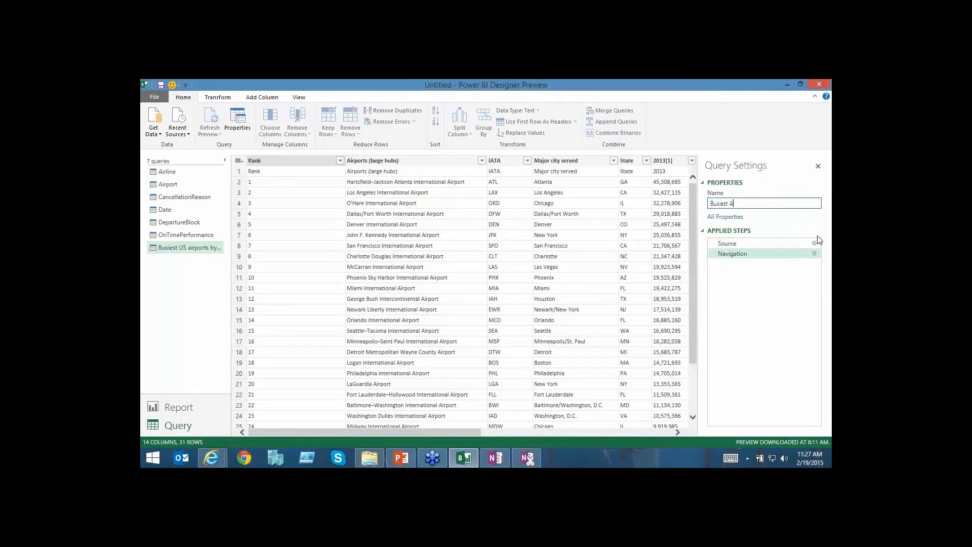
pyautogui.write('Airports')
pyautogui.click(295, 173)
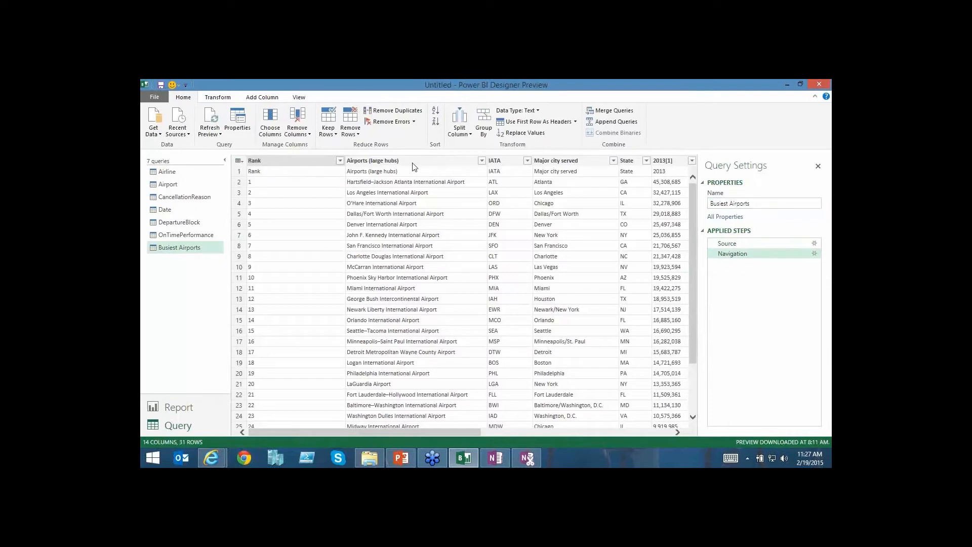
# Remove the duplicated header row from the top of the Busiest Airports query.
pyautogui.click(322, 172)
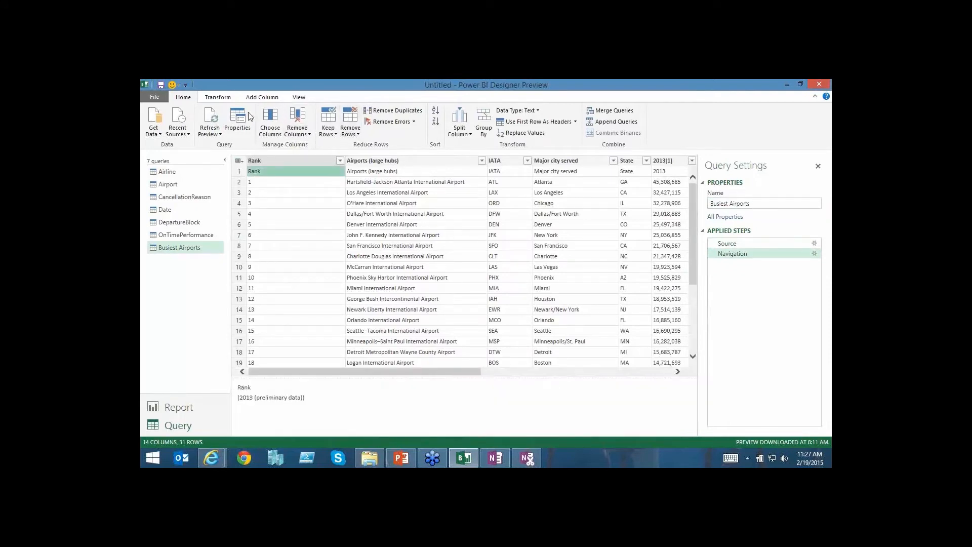
pyautogui.click(357, 134)
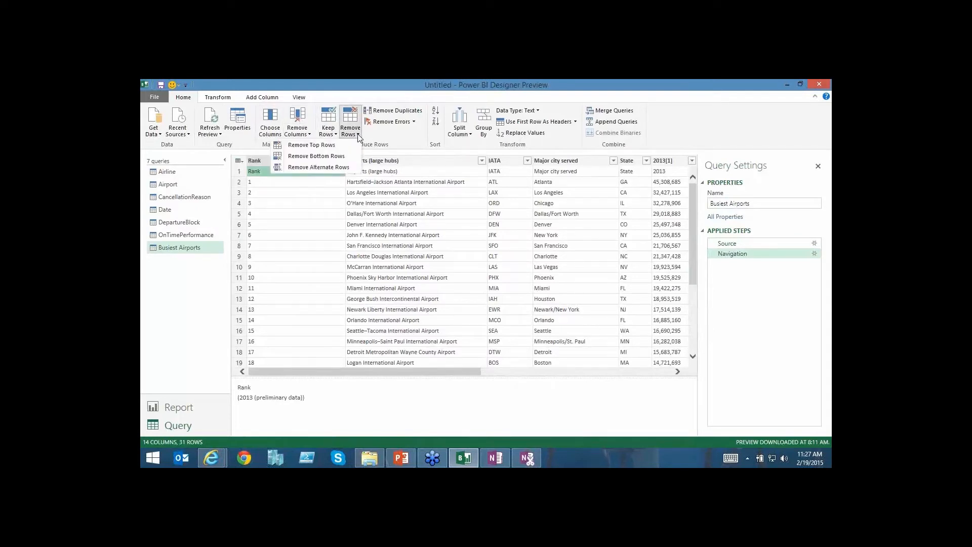
pyautogui.click(335, 146)
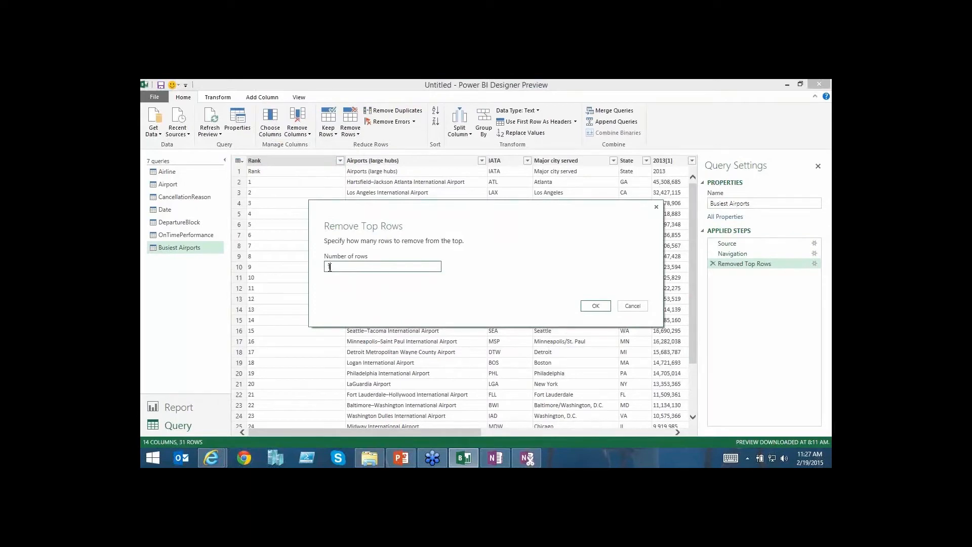
pyautogui.click(596, 310)
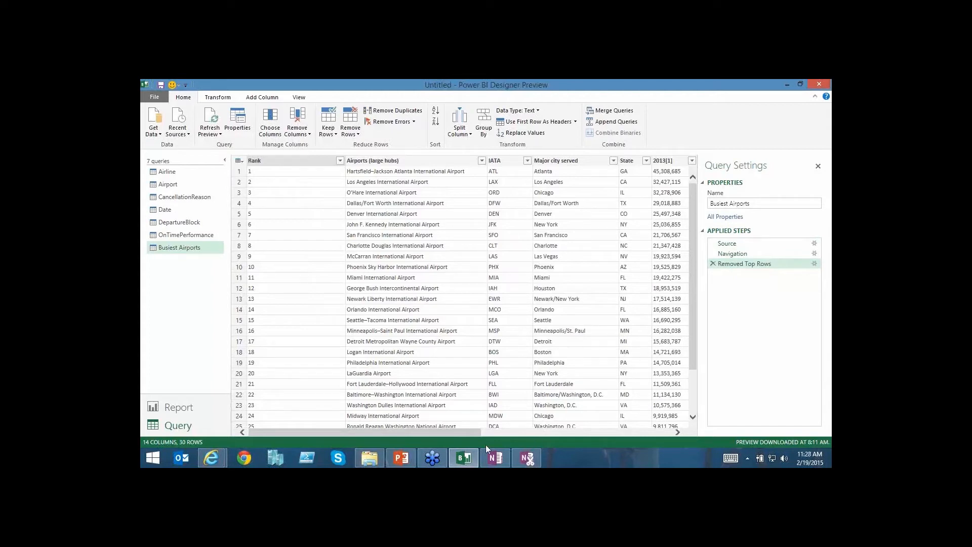
# Strip the footnote markers from the first two year columns, renaming them 2013 and 2012.
pyautogui.moveTo(475, 432); pyautogui.dragTo(651, 434)
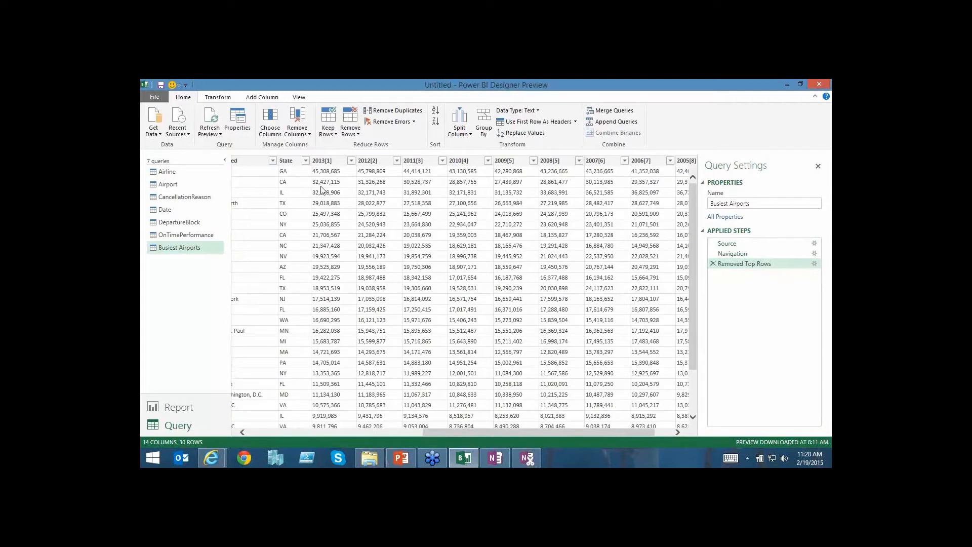
pyautogui.click(331, 161)
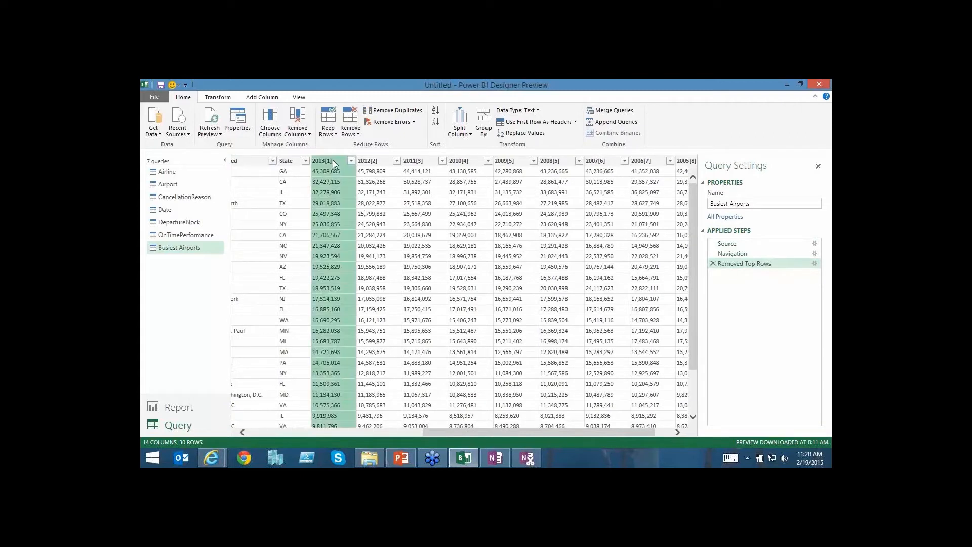
pyautogui.doubleClick(329, 160)
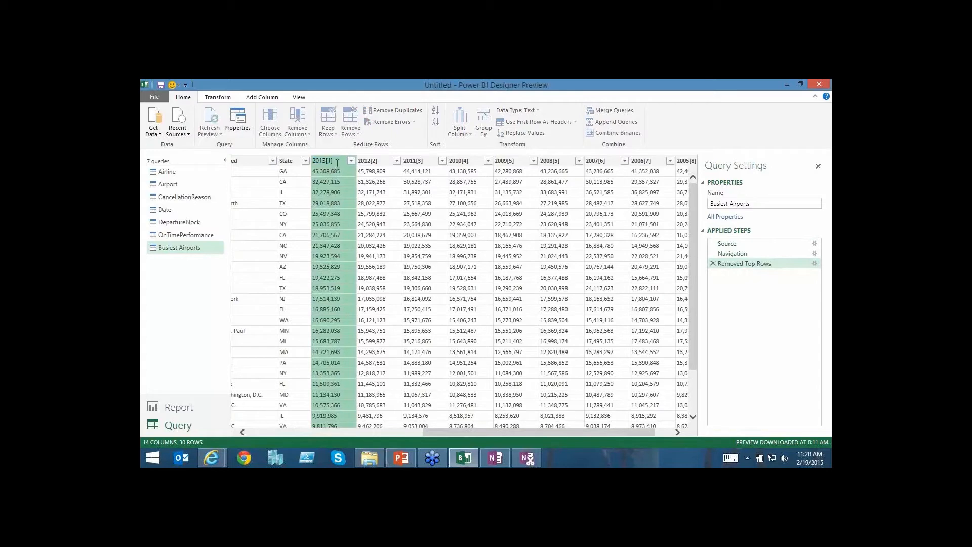
pyautogui.press('BackSpace')
pyautogui.press('BackSpace')
pyautogui.press('Return')
pyautogui.doubleClick(376, 160)
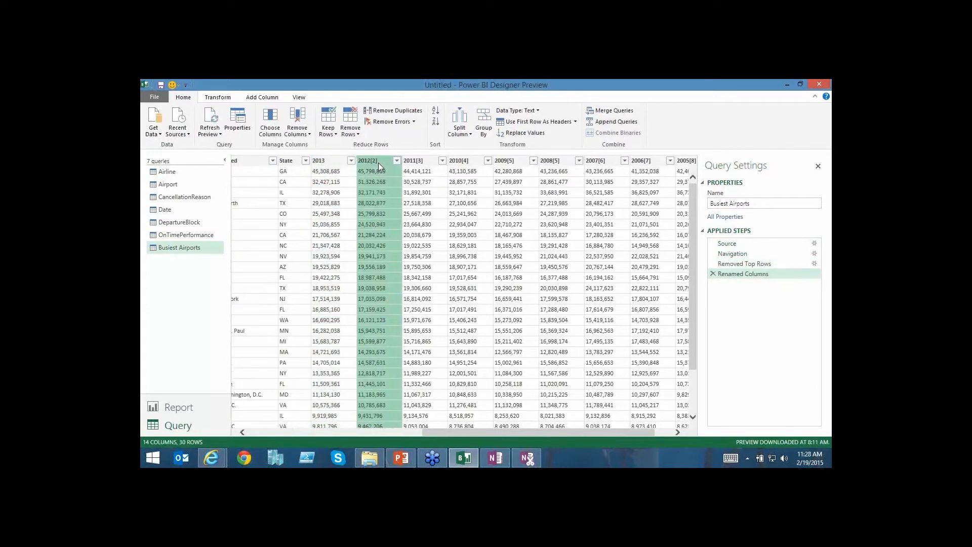
pyautogui.click(378, 160)
pyautogui.press('BackSpace')
pyautogui.press('BackSpace')
pyautogui.press('BackSpace')
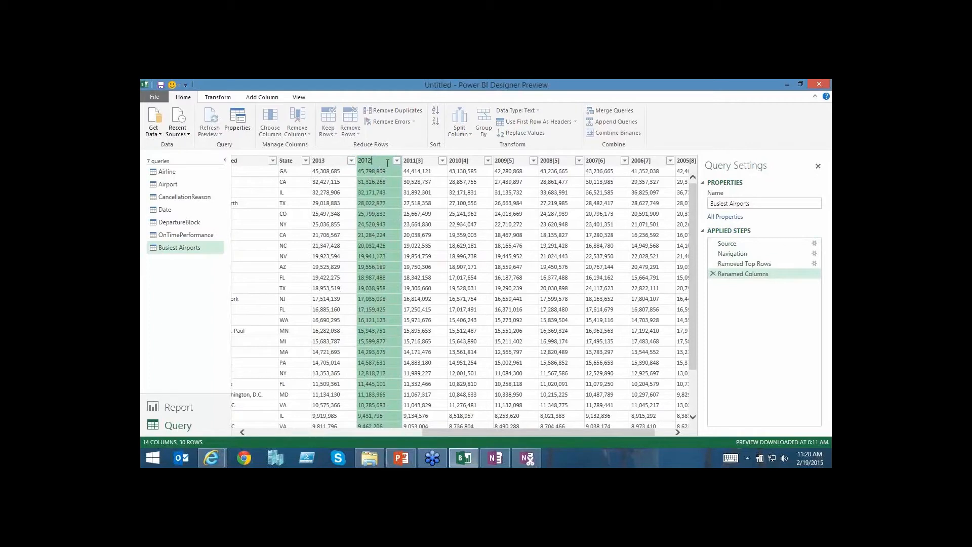
pyautogui.press('Return')
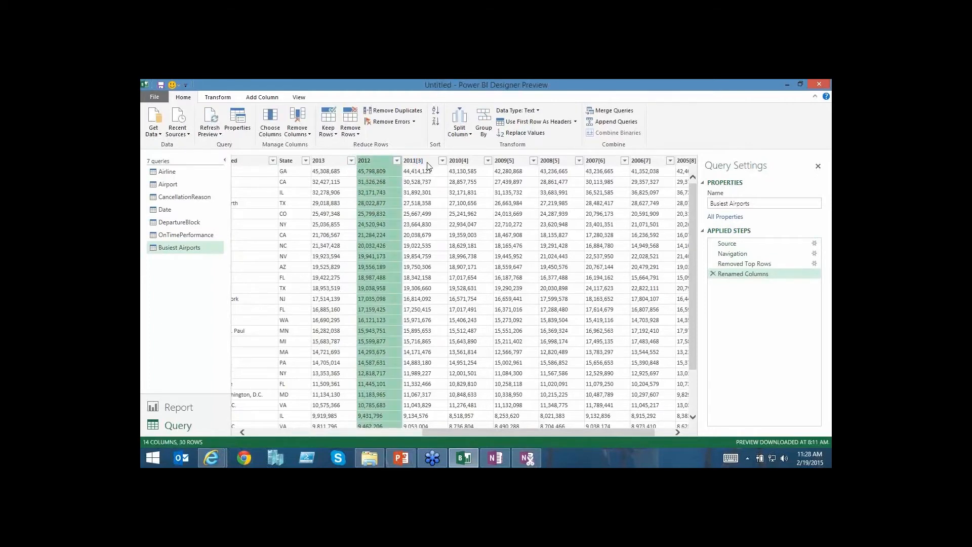
# Rename the columns 2011[3] and 2010[4] to 2011 and 2010.
pyautogui.doubleClick(426, 161)
pyautogui.click(426, 161)
pyautogui.press('BackSpace')
pyautogui.press('BackSpace')
pyautogui.press('BackSpace')
pyautogui.press('Return')
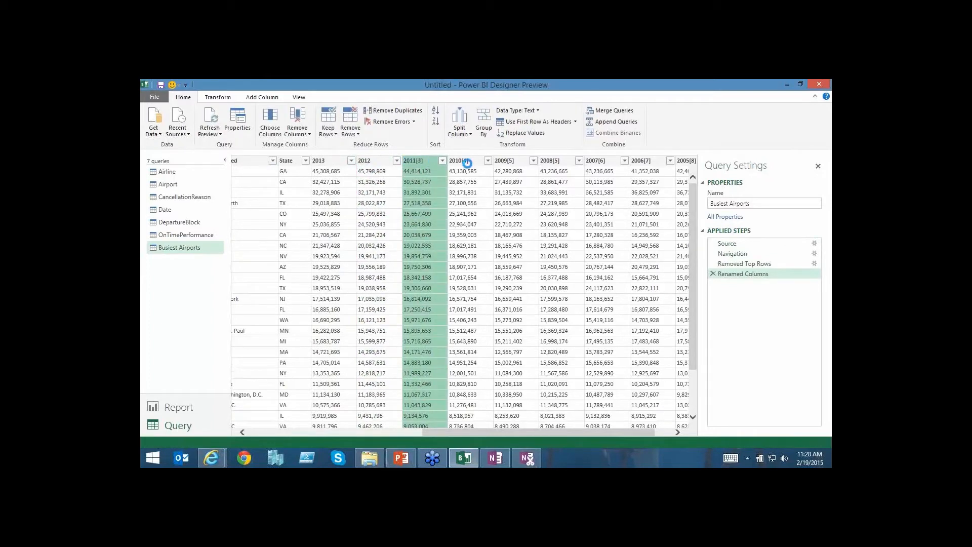
pyautogui.doubleClick(469, 161)
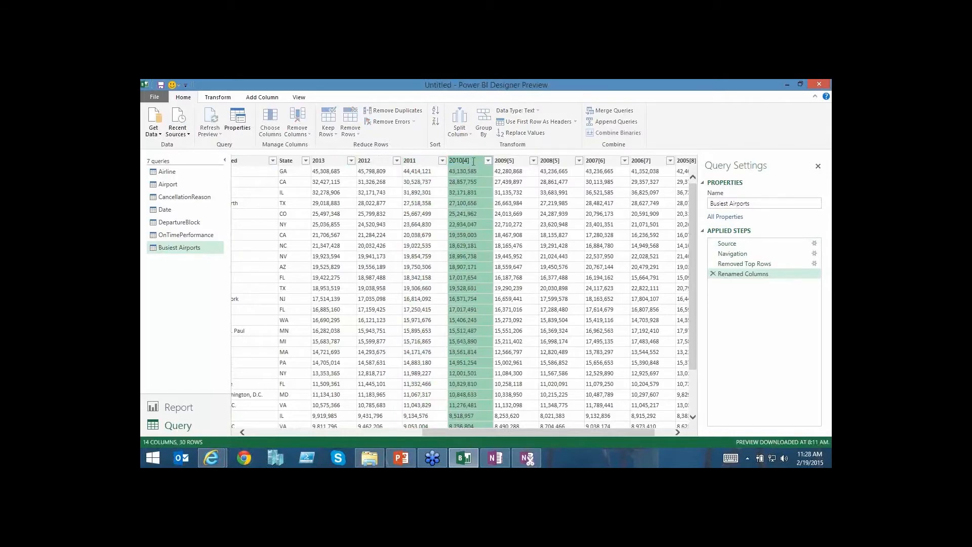
pyautogui.press('BackSpace')
pyautogui.press('BackSpace')
pyautogui.press('BackSpace')
pyautogui.press('Return')
# Rename the columns 2009[5] and 2008[5] to 2009 and 2008.
pyautogui.click(514, 161)
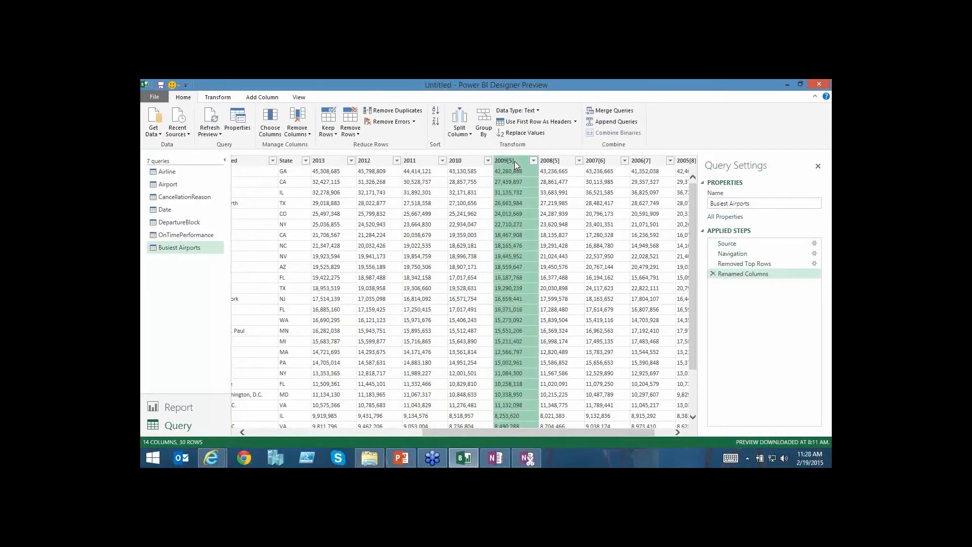
pyautogui.doubleClick(515, 161)
pyautogui.press('BackSpace')
pyautogui.press('BackSpace')
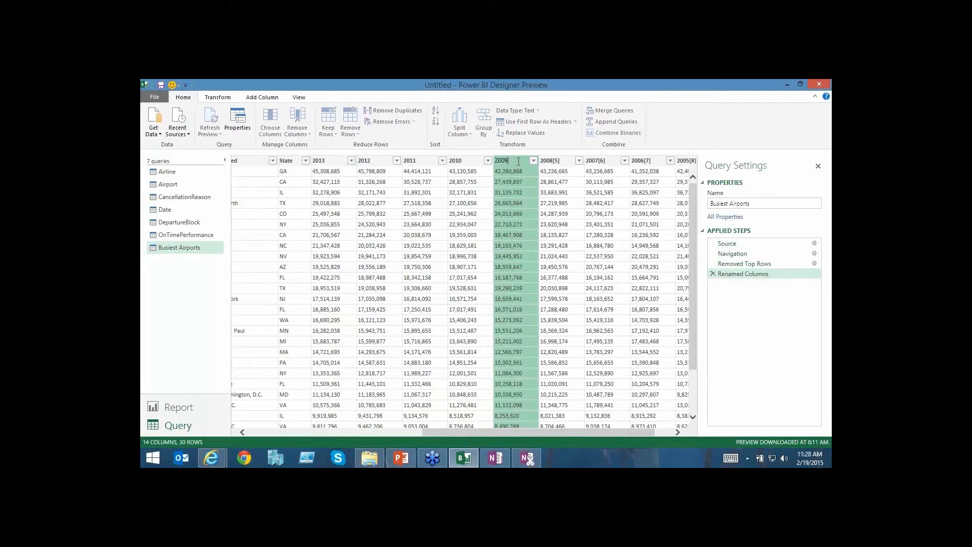
pyautogui.press('Return')
pyautogui.click(560, 161)
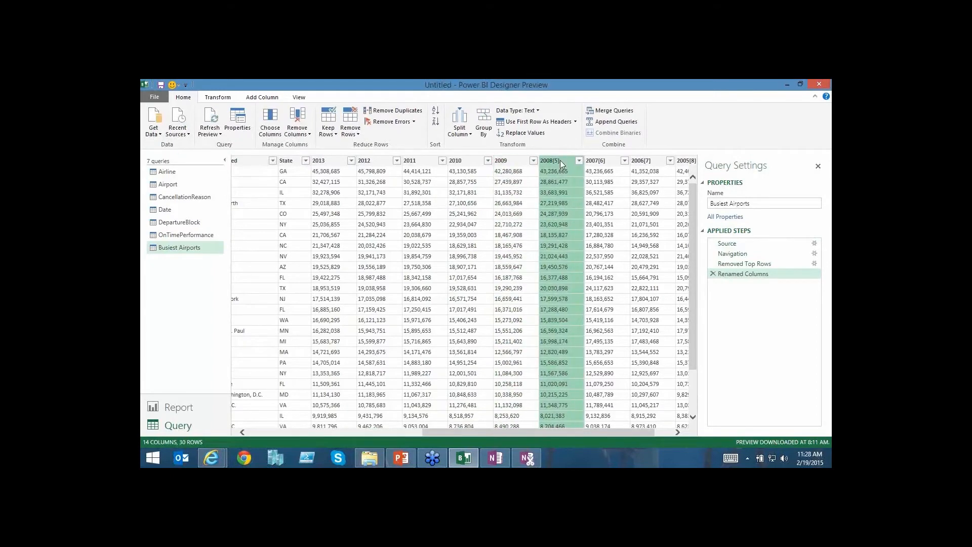
pyautogui.doubleClick(563, 161)
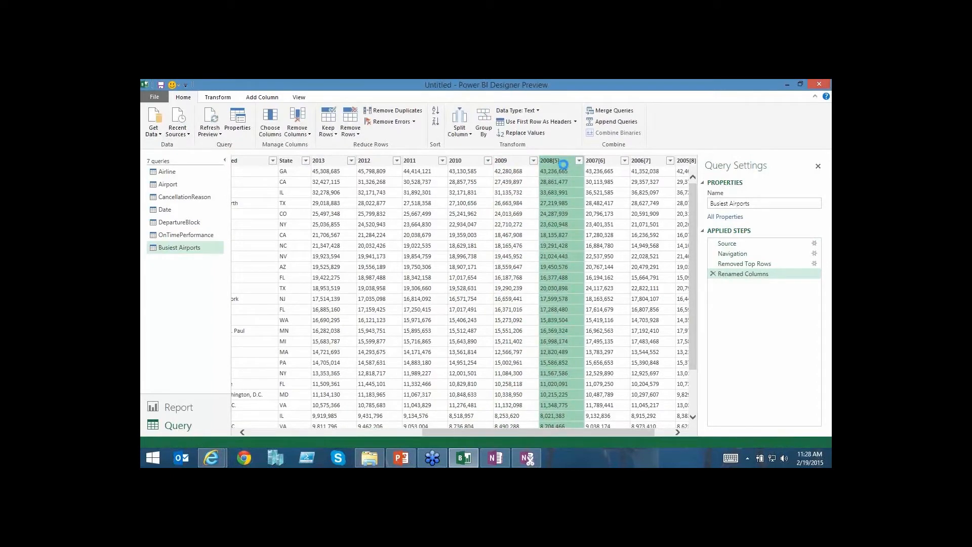
pyautogui.press('BackSpace')
pyautogui.press('BackSpace')
pyautogui.press('BackSpace')
pyautogui.press('Return')
# Rename the remaining year columns 2007[6], 2006[7] and 2005[8] to 2007, 2006 and 2005.
pyautogui.doubleClick(607, 161)
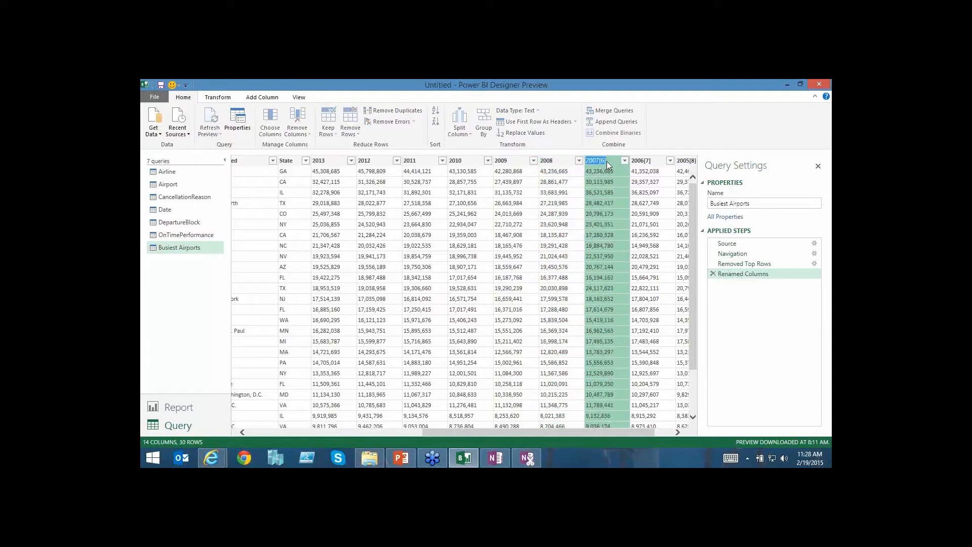
pyautogui.click(608, 161)
pyautogui.press('BackSpace')
pyautogui.press('BackSpace')
pyautogui.press('BackSpace')
pyautogui.click(654, 161)
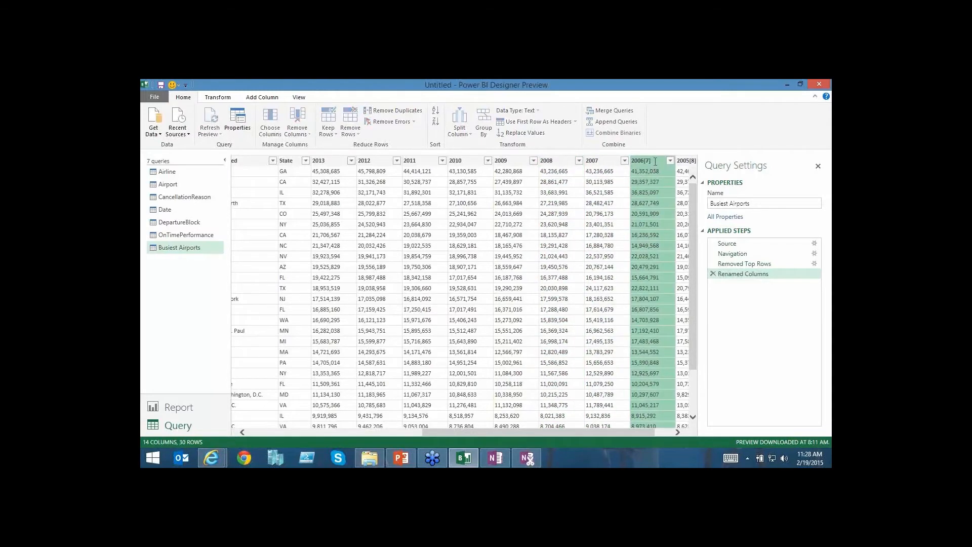
pyautogui.click(660, 162)
pyautogui.click(681, 162)
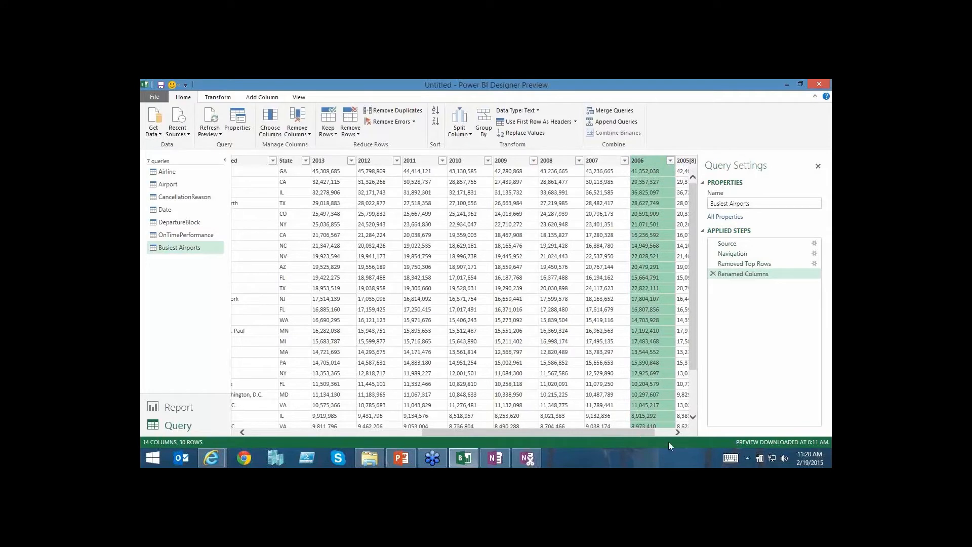
pyautogui.click(664, 431)
pyautogui.doubleClick(658, 161)
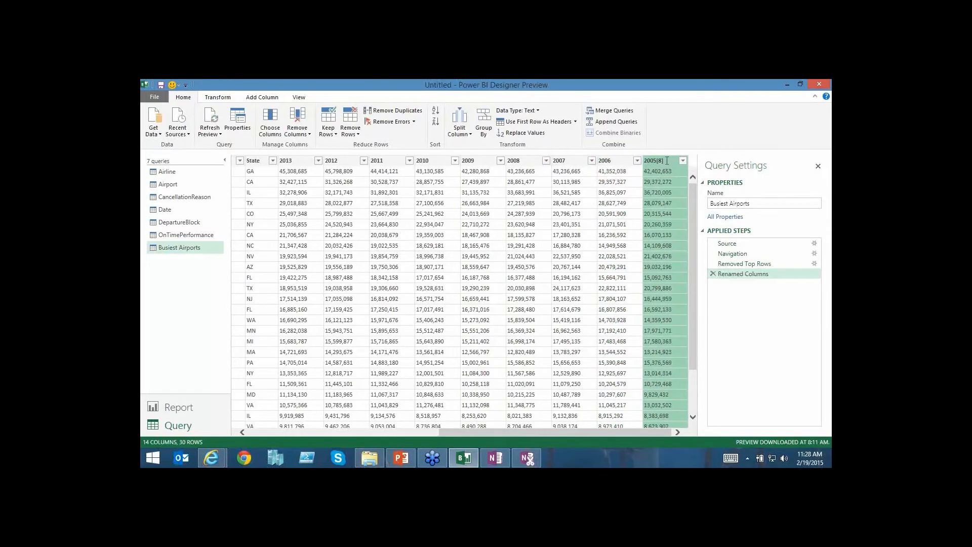
pyautogui.press('Return')
# Select the columns Rank through State and unpivot all other columns, turning the yearly figures into rows.
pyautogui.keyDown('shift'); pyautogui.click(298, 161); pyautogui.keyUp('shift')
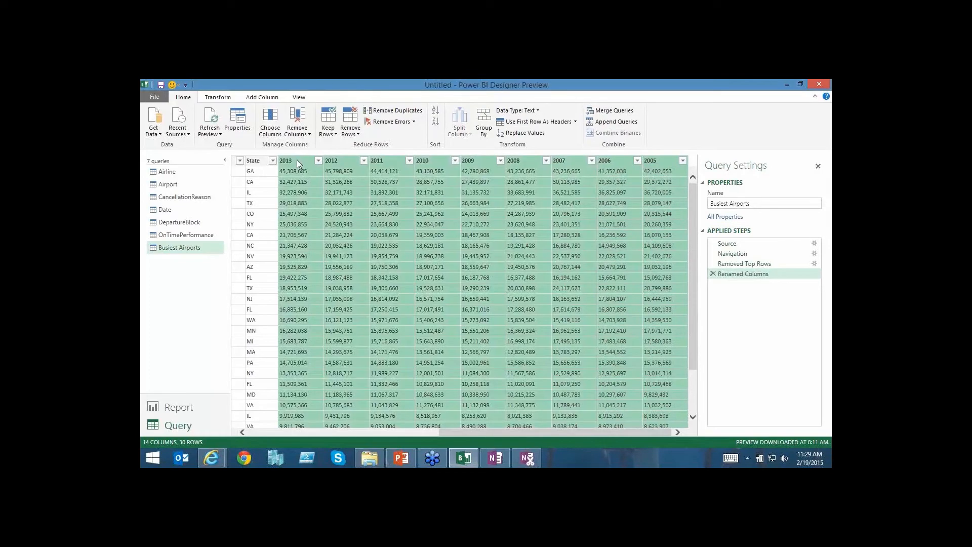
pyautogui.moveTo(552, 430); pyautogui.dragTo(357, 434)
pyautogui.click(291, 162)
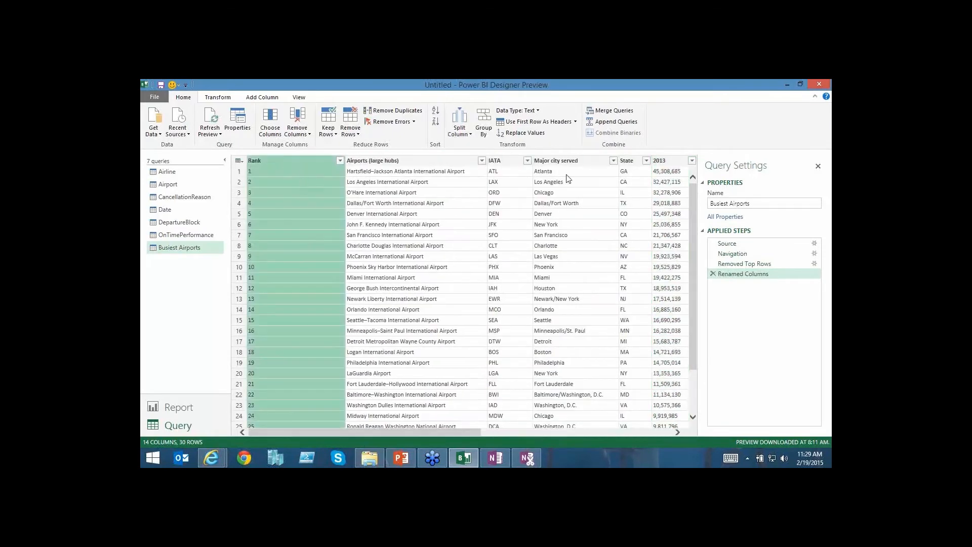
pyautogui.keyDown('shift'); pyautogui.click(625, 163); pyautogui.keyUp('shift')
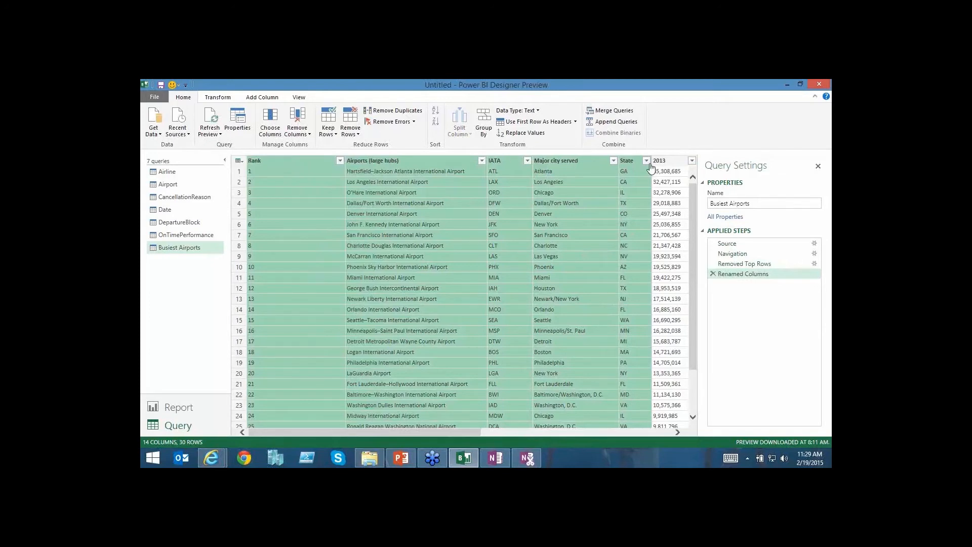
pyautogui.click(217, 98)
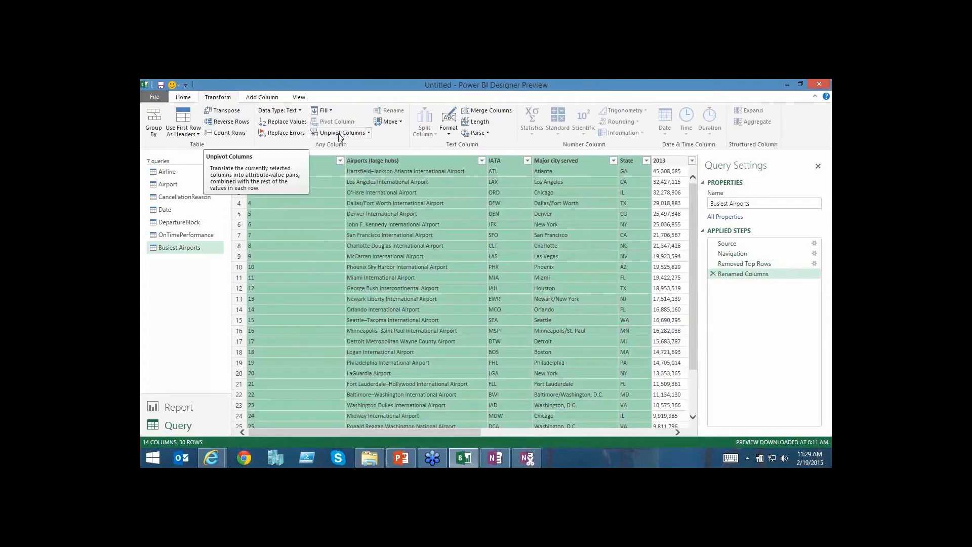
pyautogui.click(369, 133)
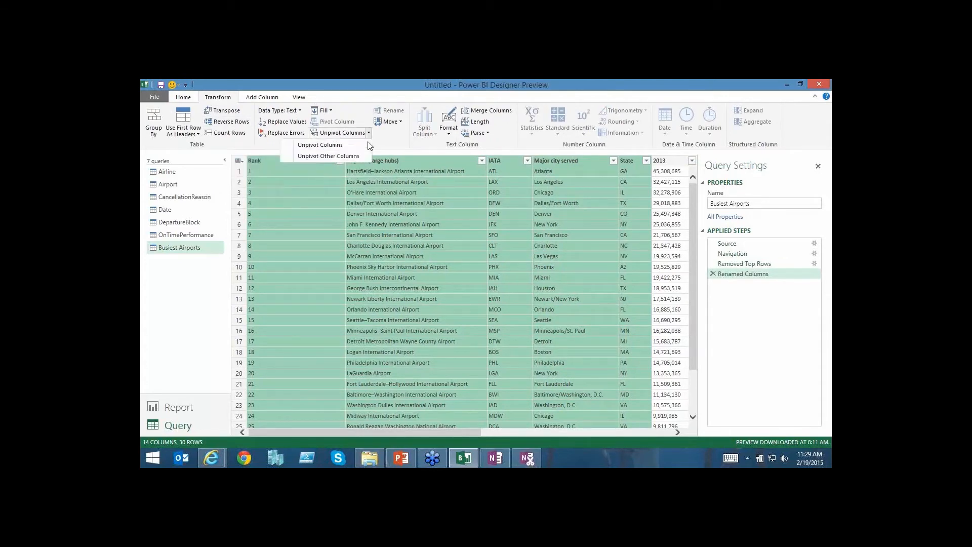
pyautogui.click(336, 157)
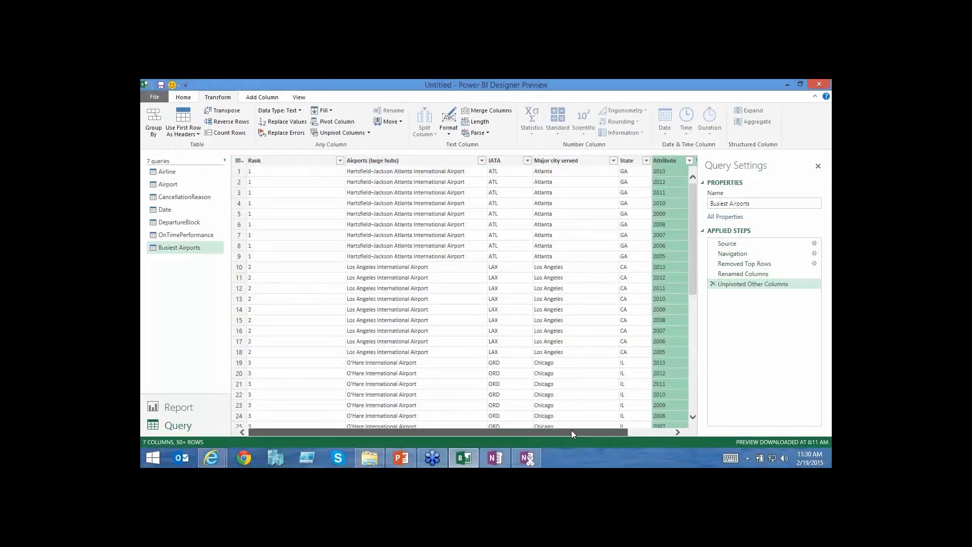
# Rename the unpivoted Attribute column to Year.
pyautogui.moveTo(571, 431); pyautogui.dragTo(623, 431)
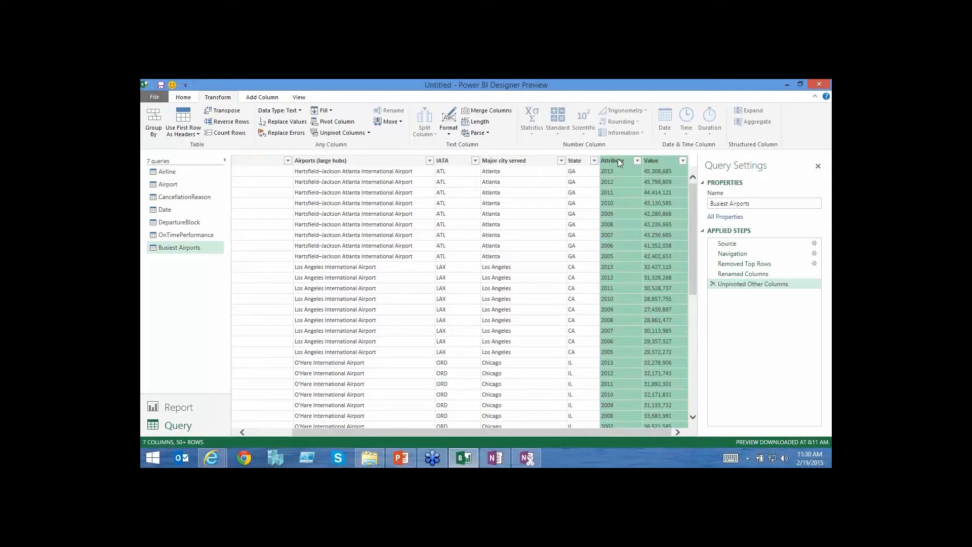
pyautogui.click(617, 160)
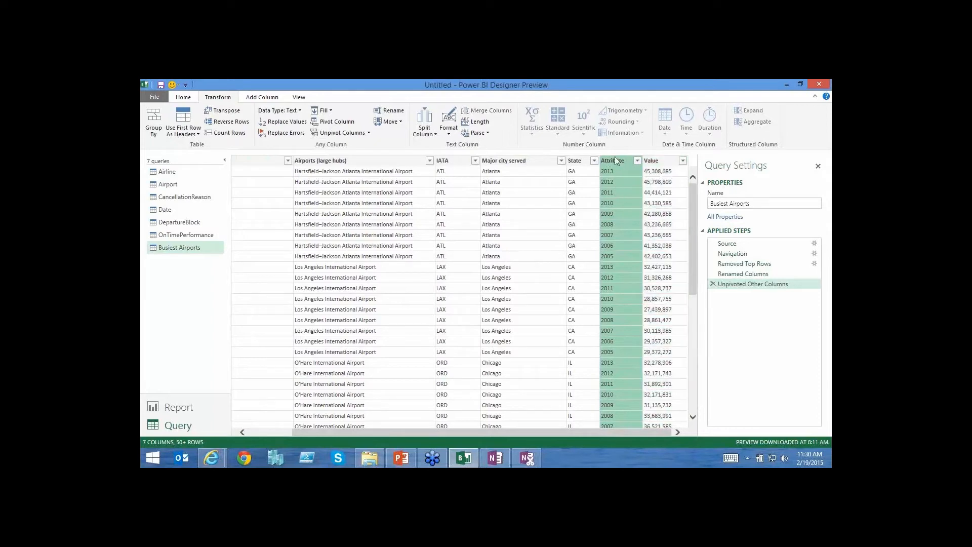
pyautogui.doubleClick(616, 159)
pyautogui.write('Y')
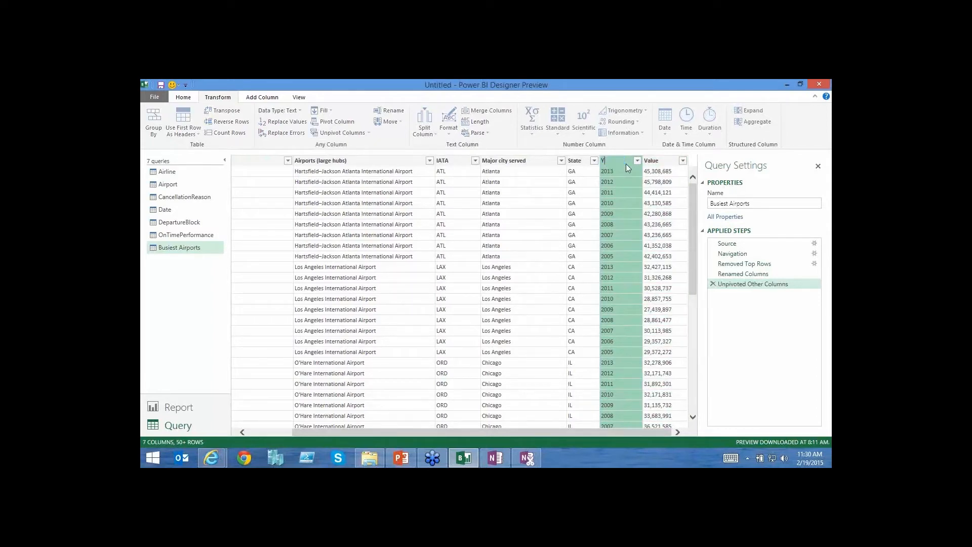
pyautogui.write('ear')
pyautogui.press('Return')
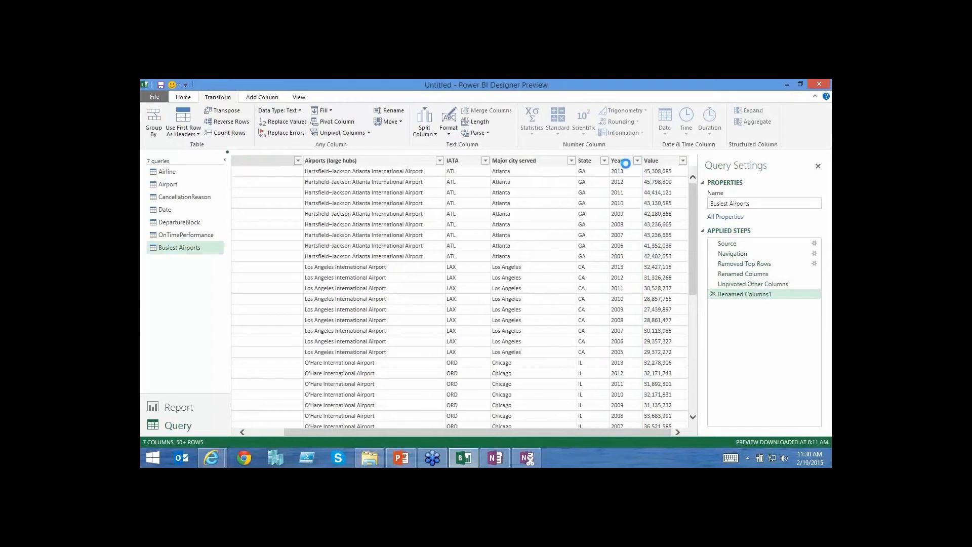
# Rename the unpivoted Value column to Passengers.
pyautogui.doubleClick(661, 160)
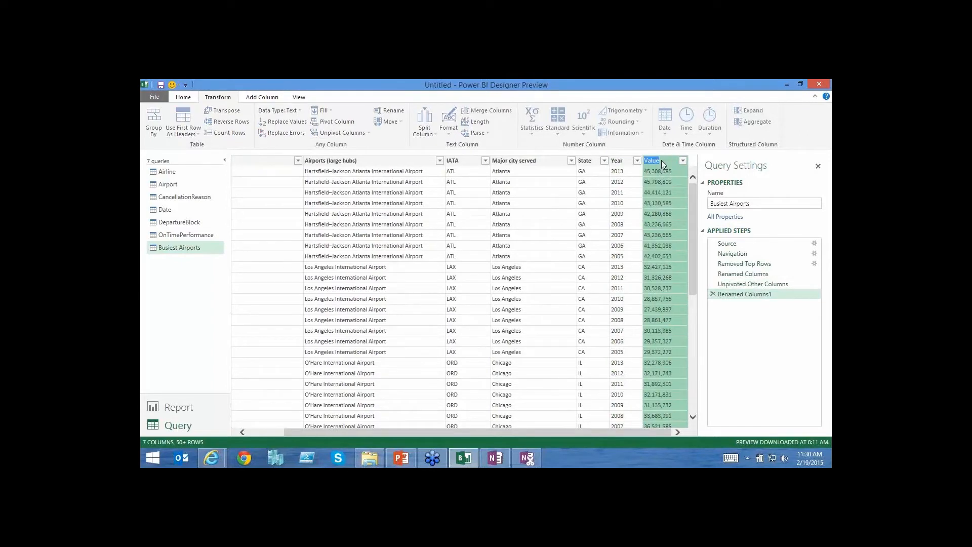
pyautogui.write('Passengers')
pyautogui.press('Return')
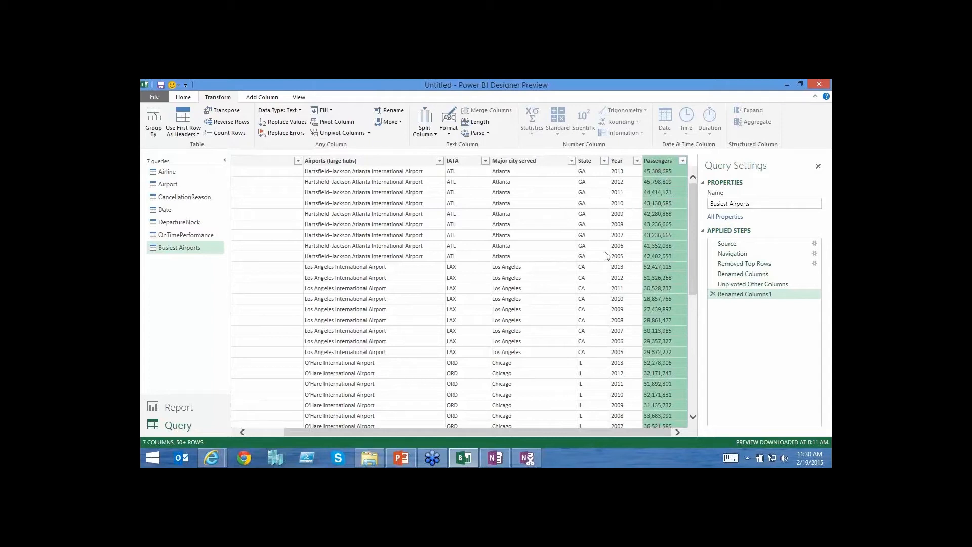
# Remove the Rank and Airports (large hubs) columns from the Busiest Airports query.
pyautogui.moveTo(527, 432); pyautogui.dragTo(491, 432)
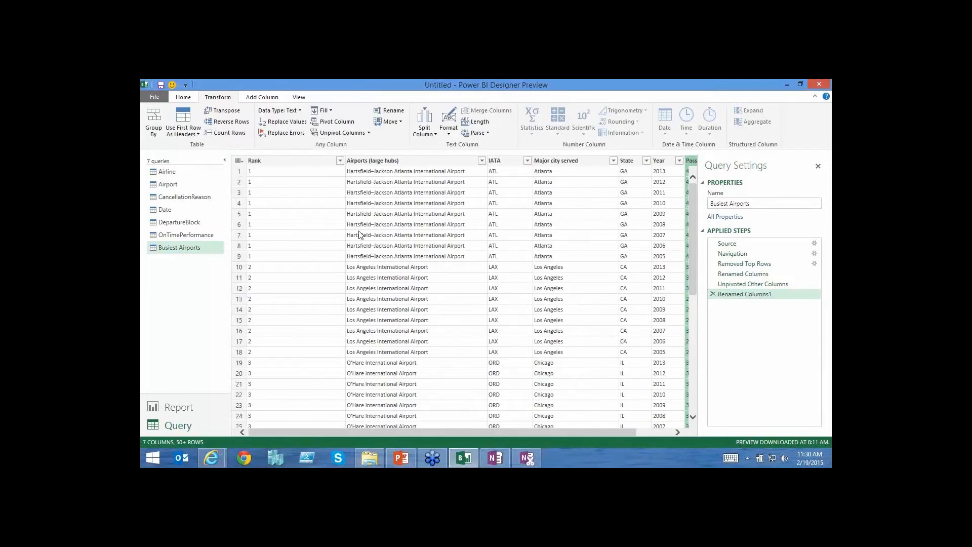
pyautogui.click(311, 163)
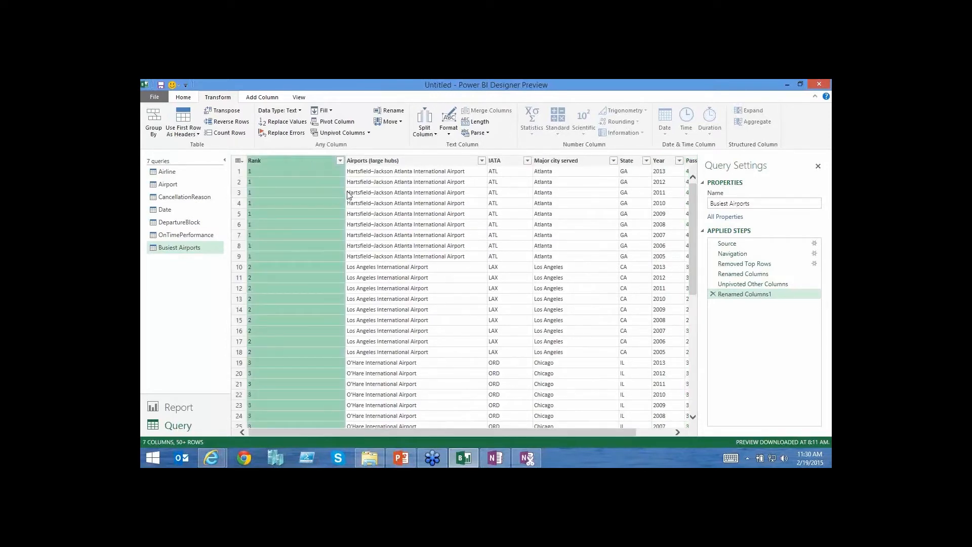
pyautogui.keyDown('ctrl'); pyautogui.click(398, 162); pyautogui.keyUp('ctrl')
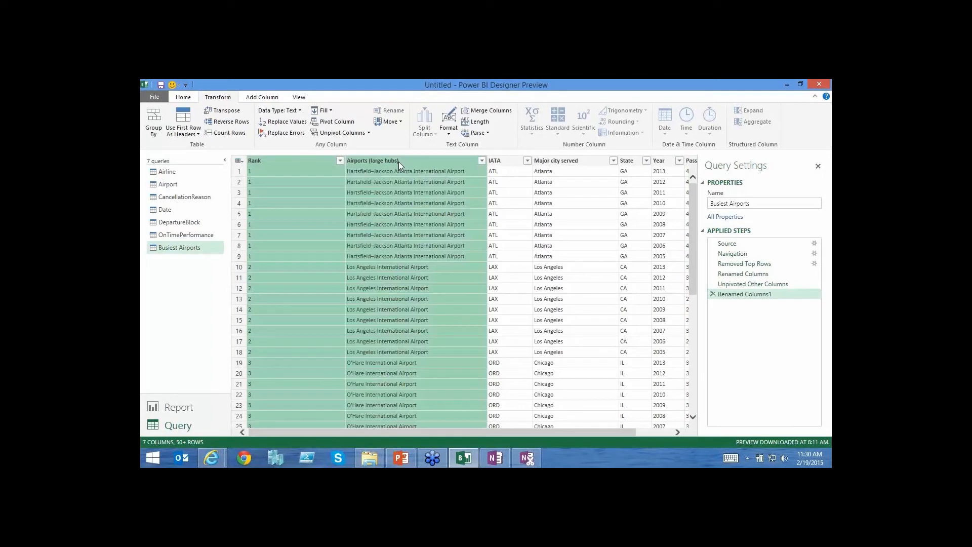
pyautogui.rightClick(397, 161)
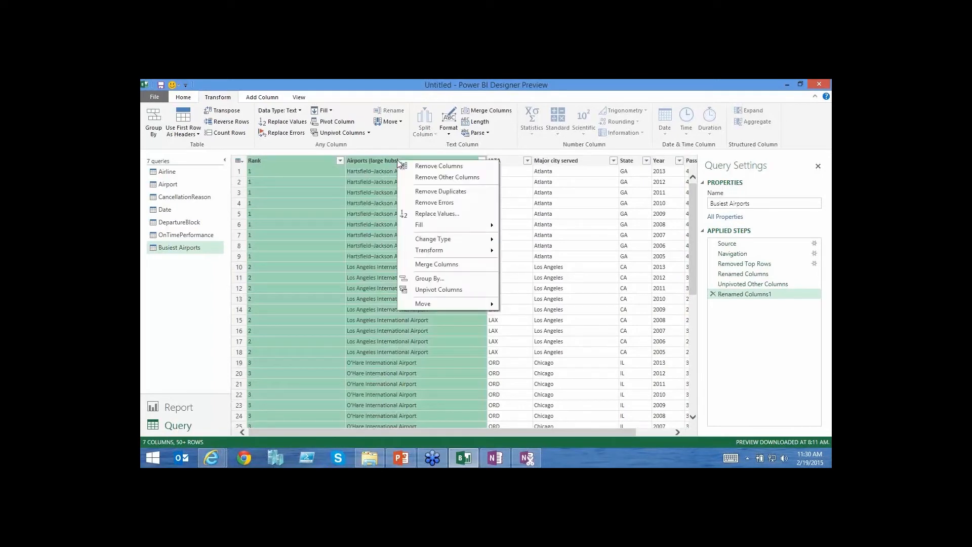
pyautogui.click(423, 166)
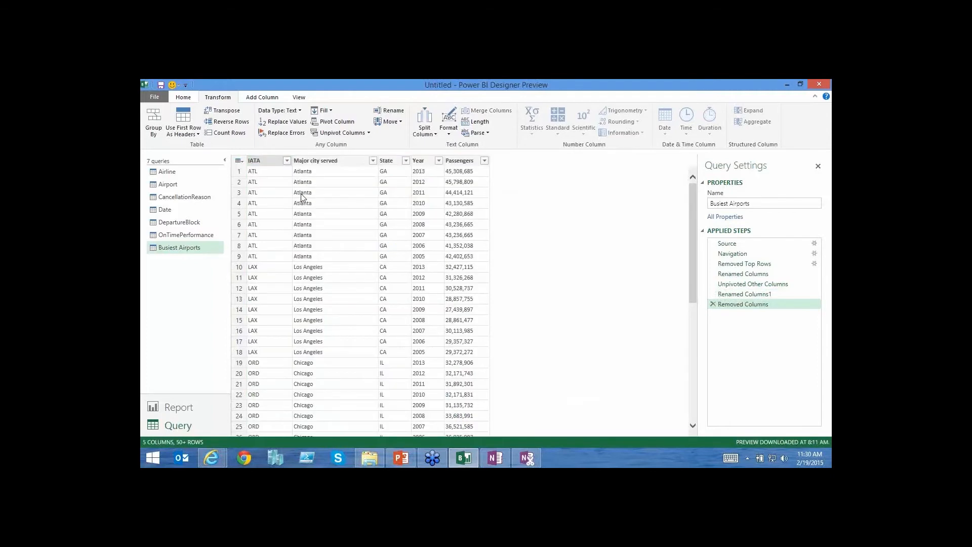
# Rename the IATA code column to AirportCode.
pyautogui.click(269, 160)
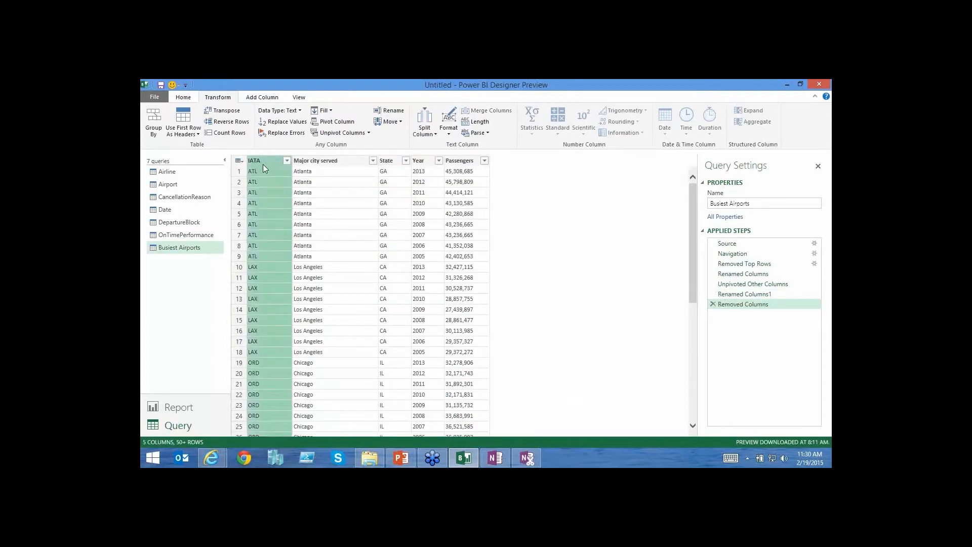
pyautogui.doubleClick(264, 161)
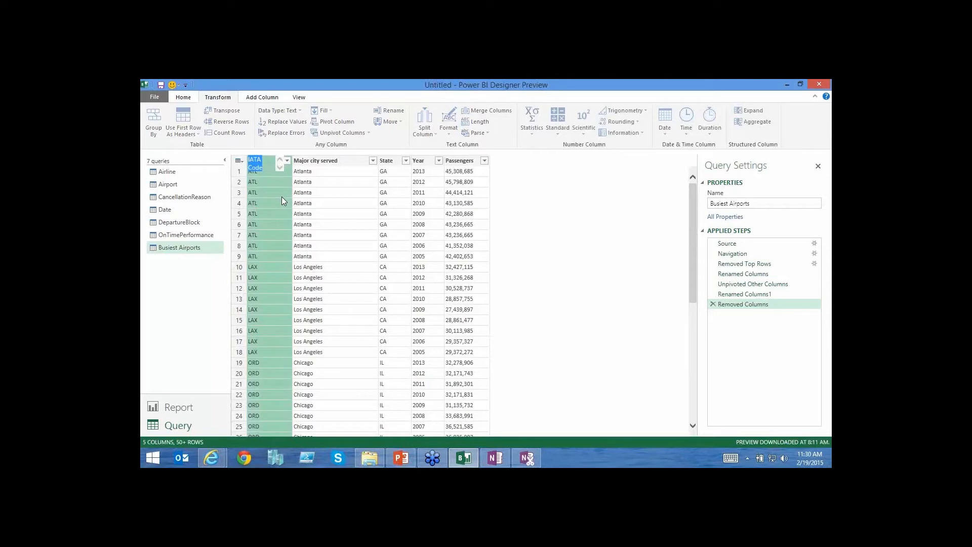
pyautogui.write('AirportCode')
pyautogui.press('Return')
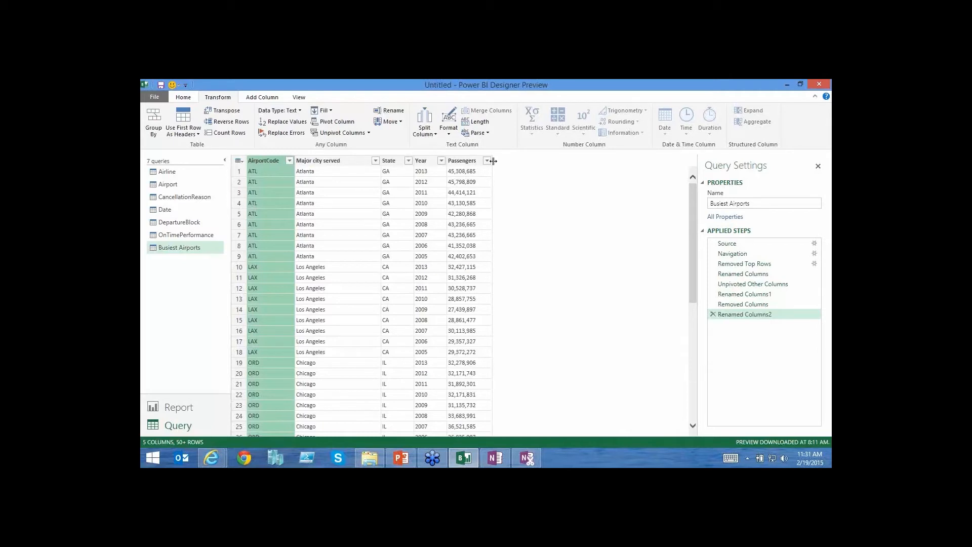
# Widen the Passengers column and change its data type to Whole Number.
pyautogui.moveTo(494, 157); pyautogui.dragTo(546, 158)
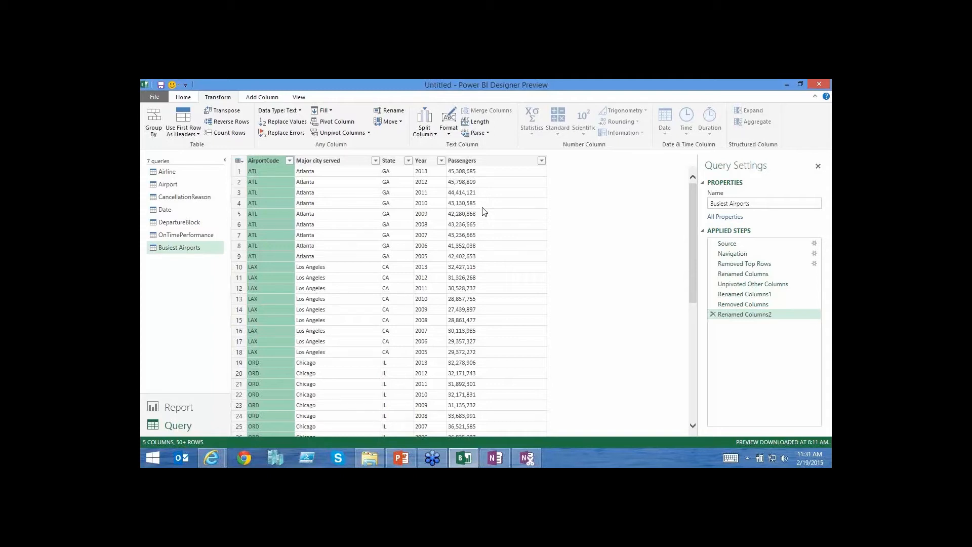
pyautogui.click(489, 161)
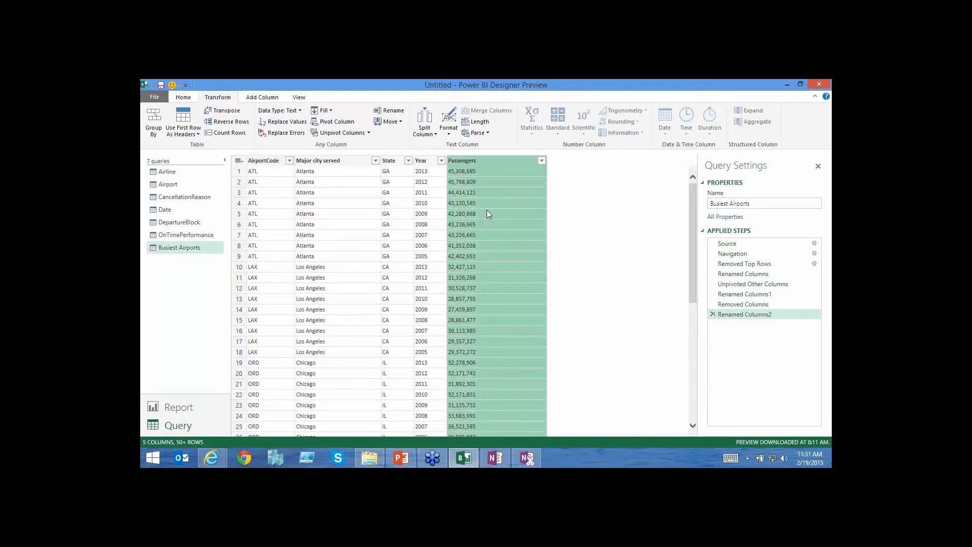
pyautogui.rightClick(469, 162)
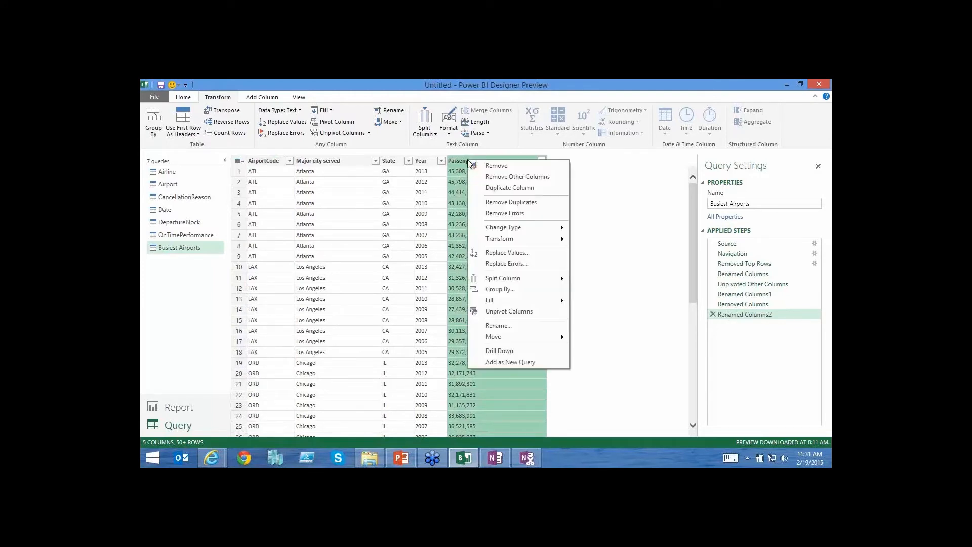
pyautogui.moveTo(512, 232)
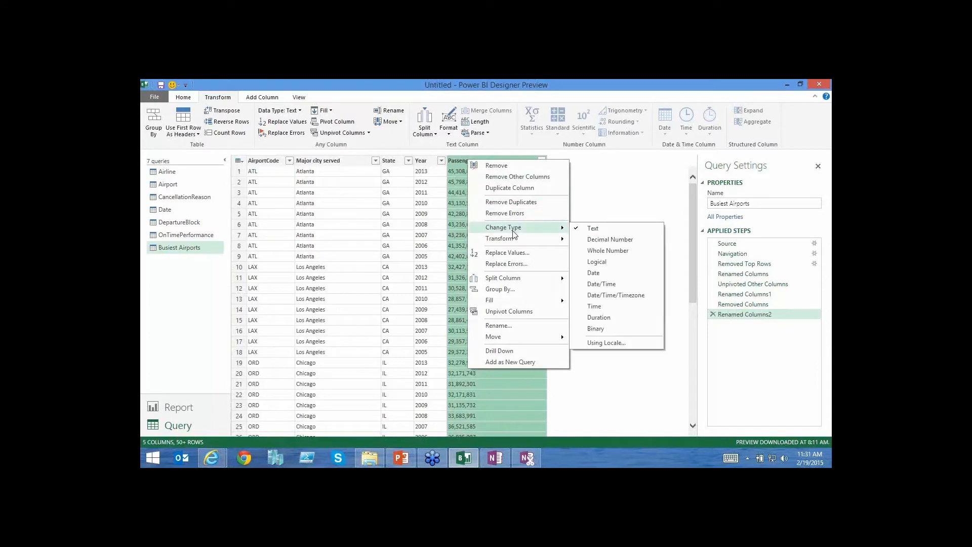
pyautogui.click(622, 253)
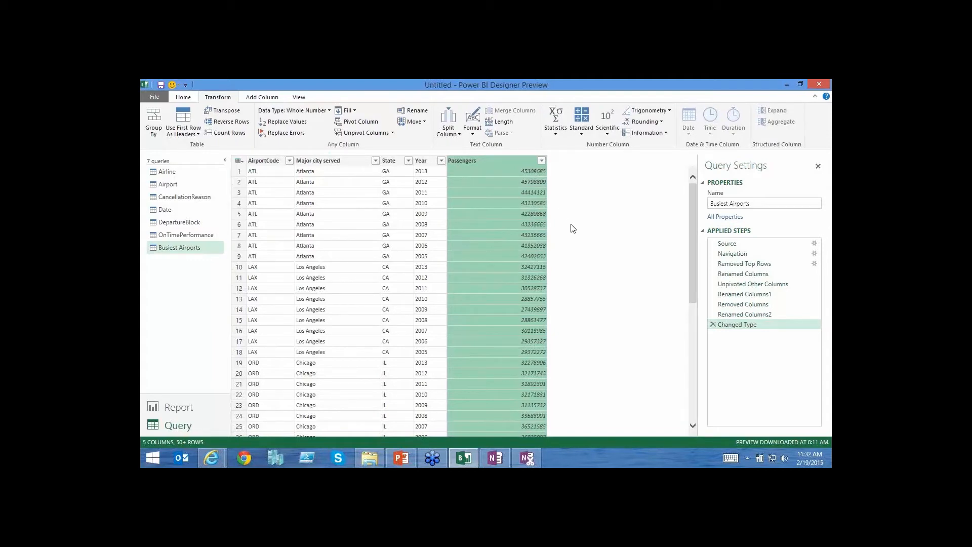
pyautogui.click(491, 236)
pyautogui.click(480, 189)
pyautogui.click(480, 172)
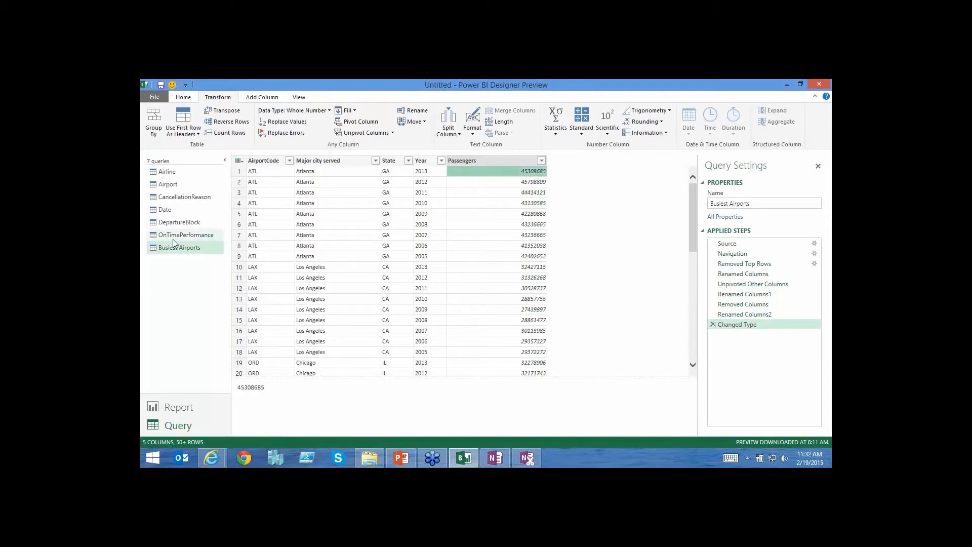
# Merge the Busiest Airports query with the Airport table, matching on AirportCode in both and including only matching rows.
pyautogui.click(178, 190)
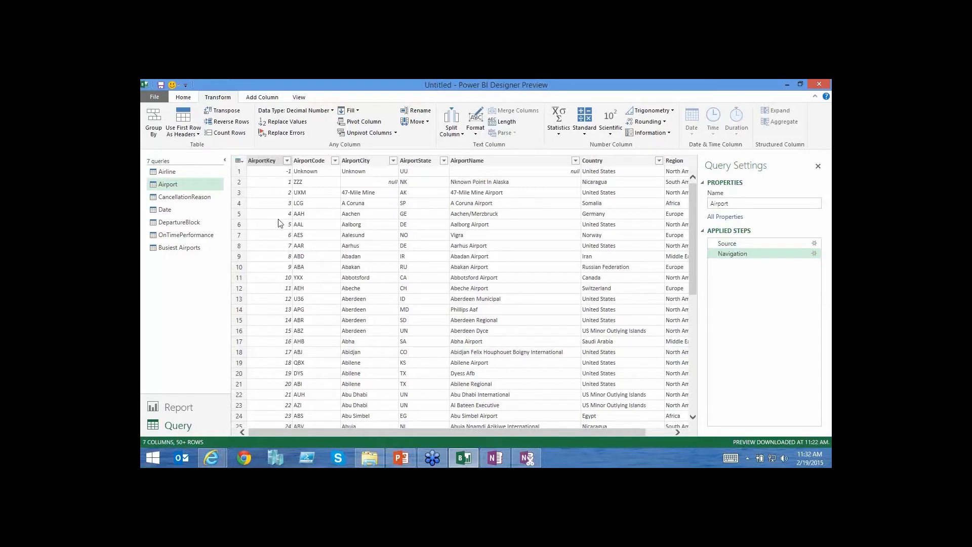
pyautogui.click(265, 163)
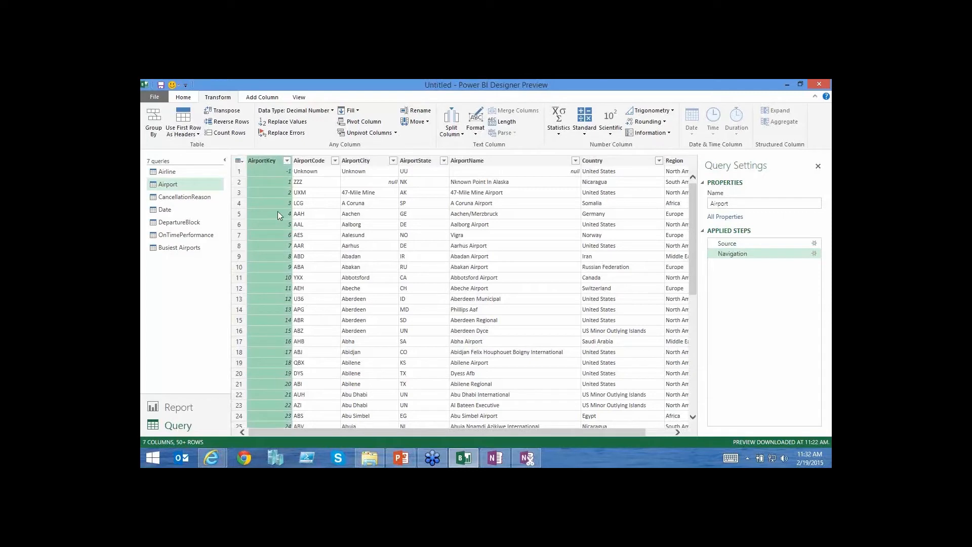
pyautogui.click(177, 249)
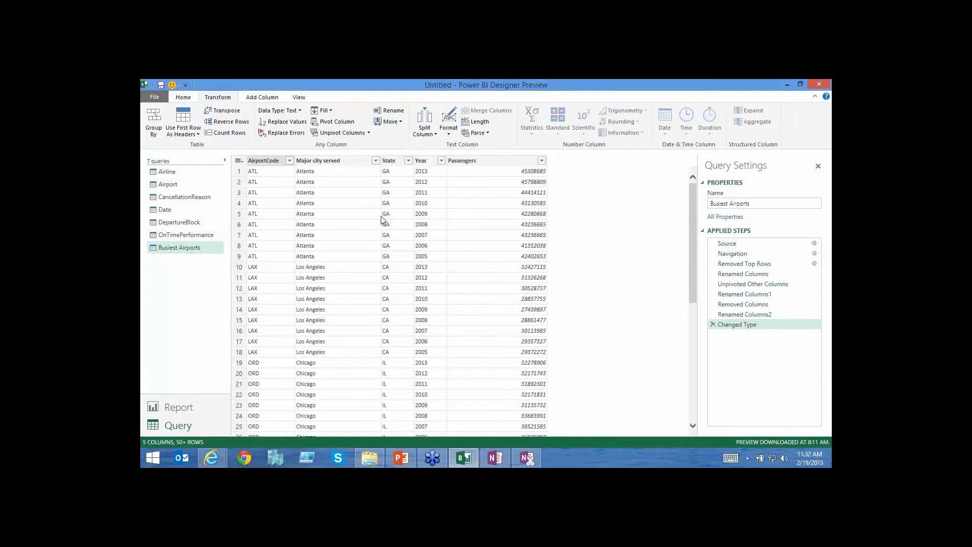
pyautogui.click(185, 98)
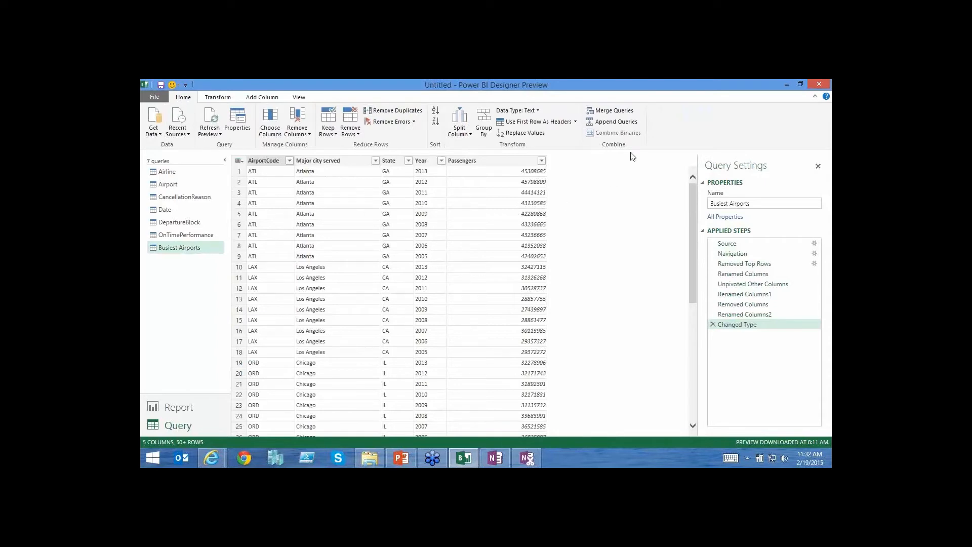
pyautogui.click(606, 113)
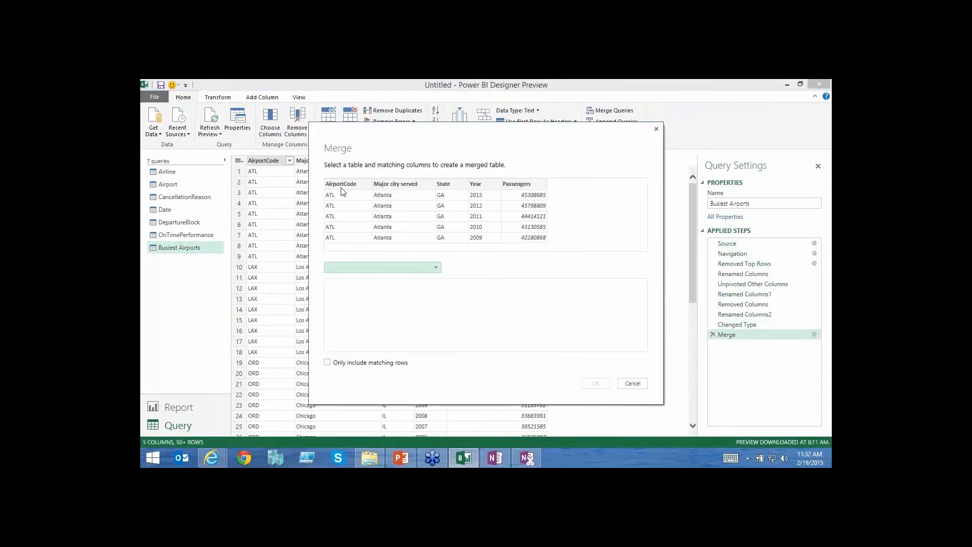
pyautogui.click(438, 268)
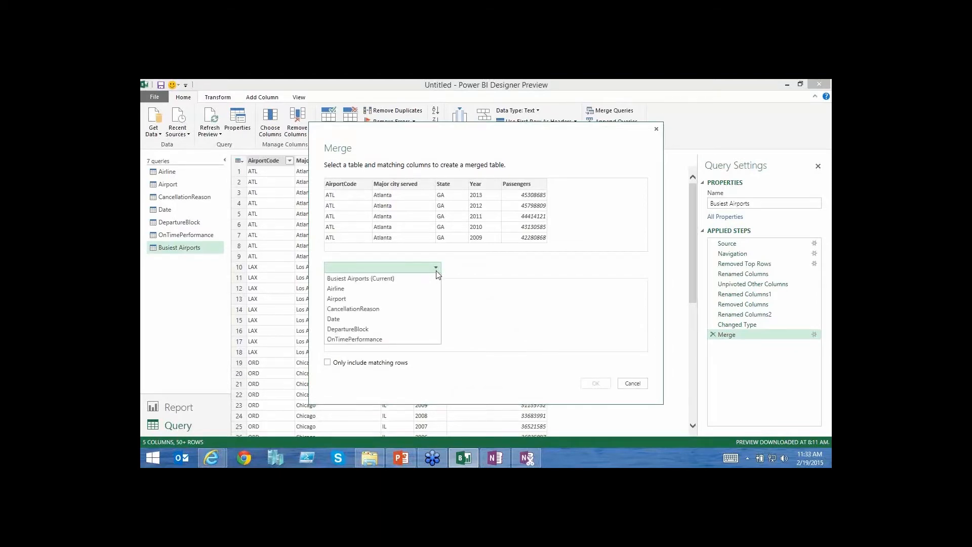
pyautogui.click(405, 297)
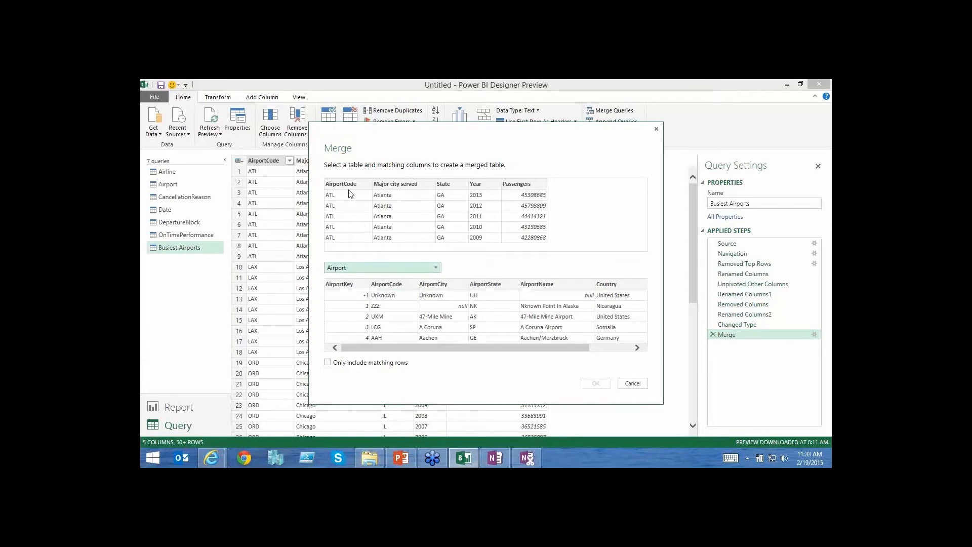
pyautogui.click(340, 185)
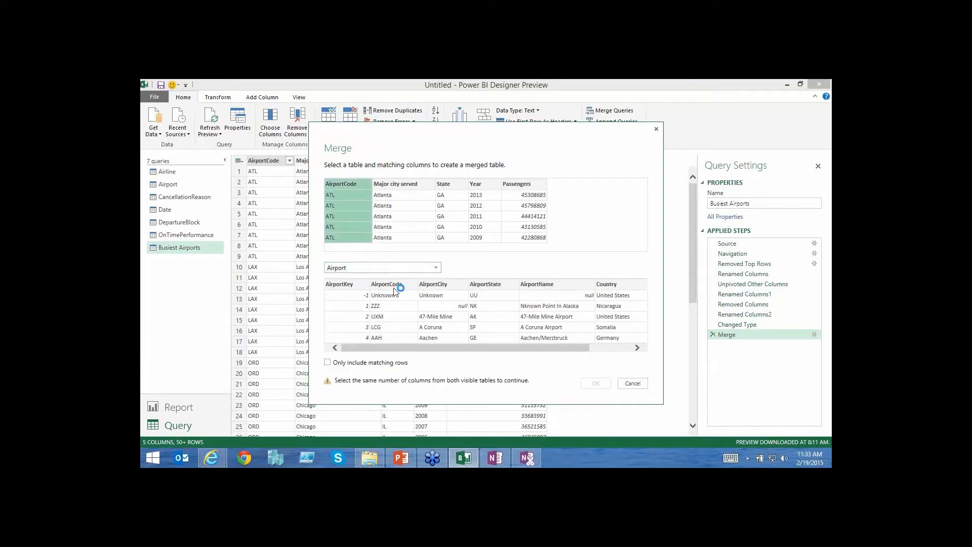
pyautogui.click(395, 285)
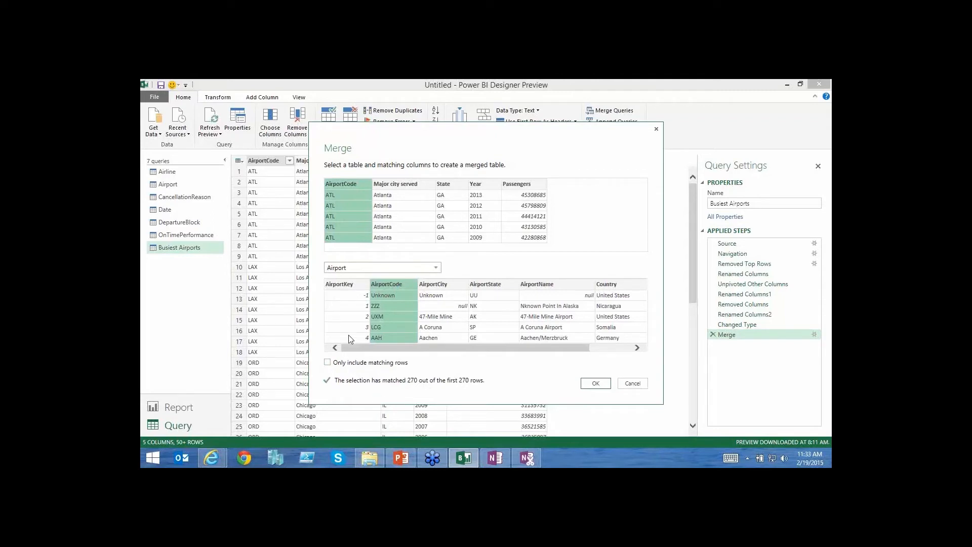
pyautogui.click(328, 363)
pyautogui.click(593, 383)
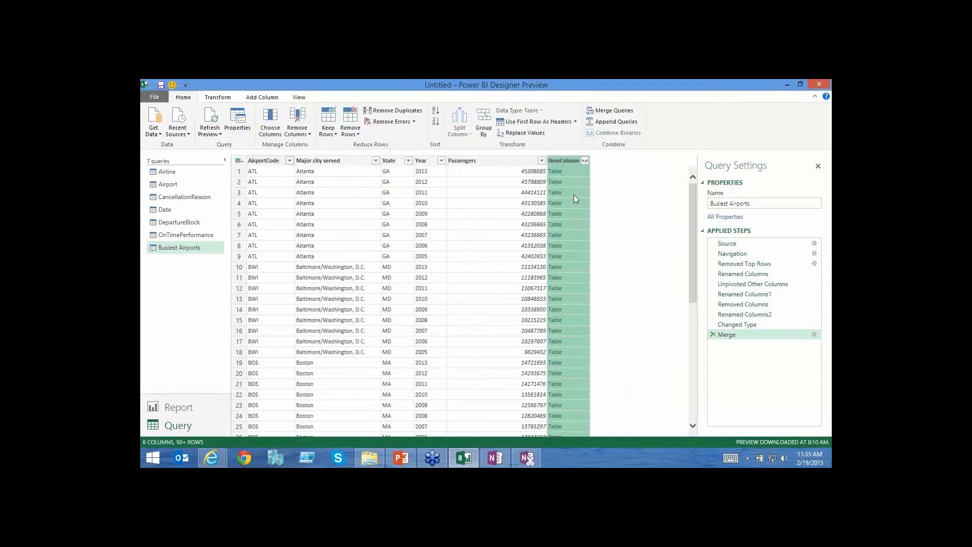
# Expand the merged NewColumn to bring in only AirportKey, keeping the original column name as prefix.
pyautogui.click(585, 161)
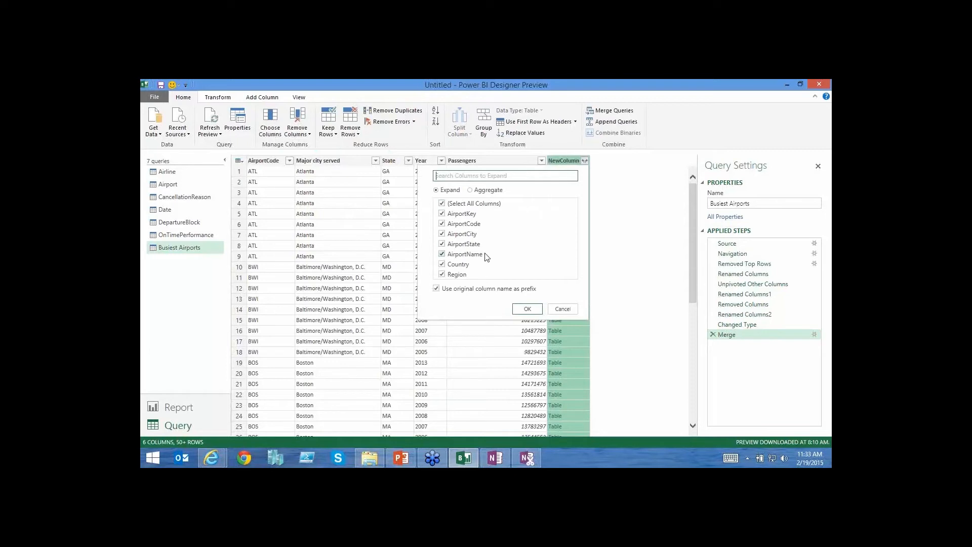
pyautogui.click(442, 204)
pyautogui.click(442, 213)
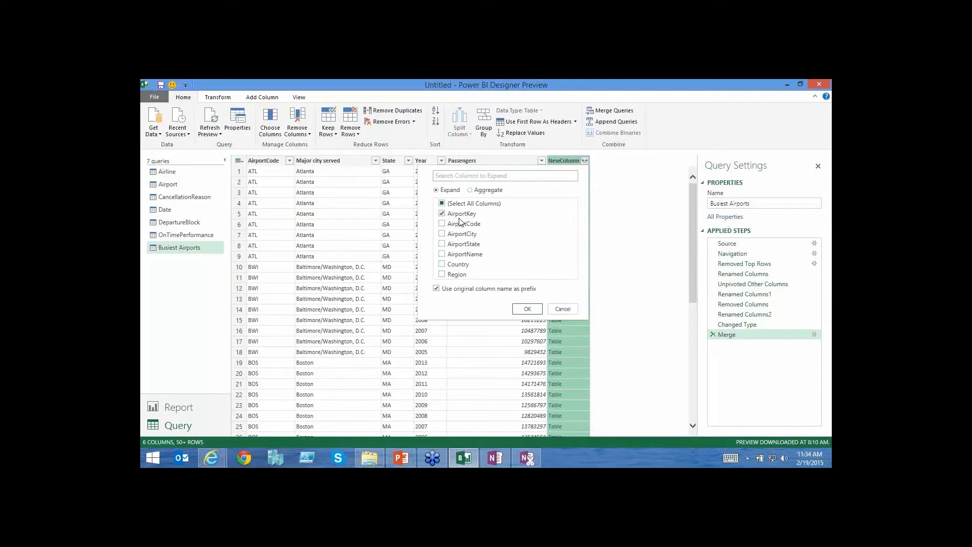
pyautogui.click(436, 289)
pyautogui.click(445, 291)
pyautogui.click(523, 310)
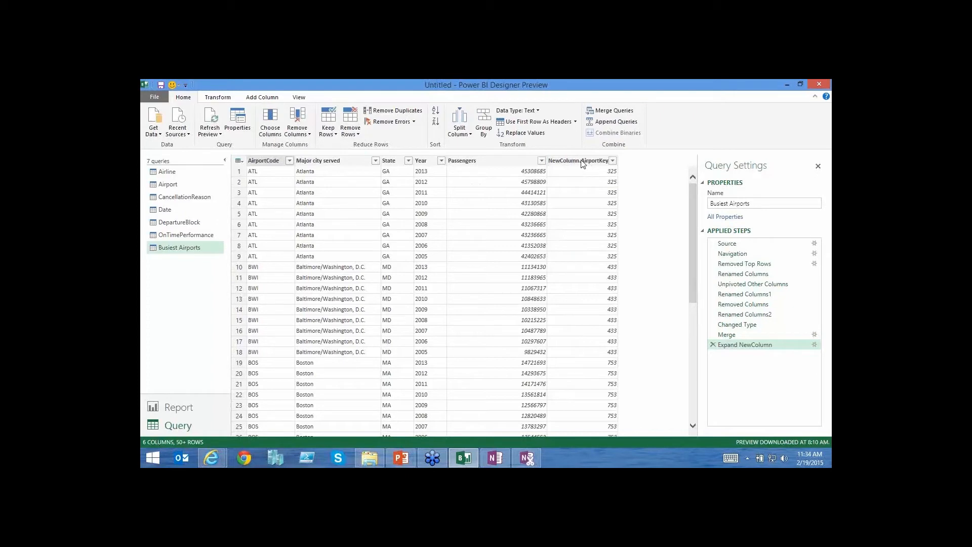
# Rename the expanded NewColumn.AirportKey column to AirportKey.
pyautogui.click(580, 160)
pyautogui.click(590, 162)
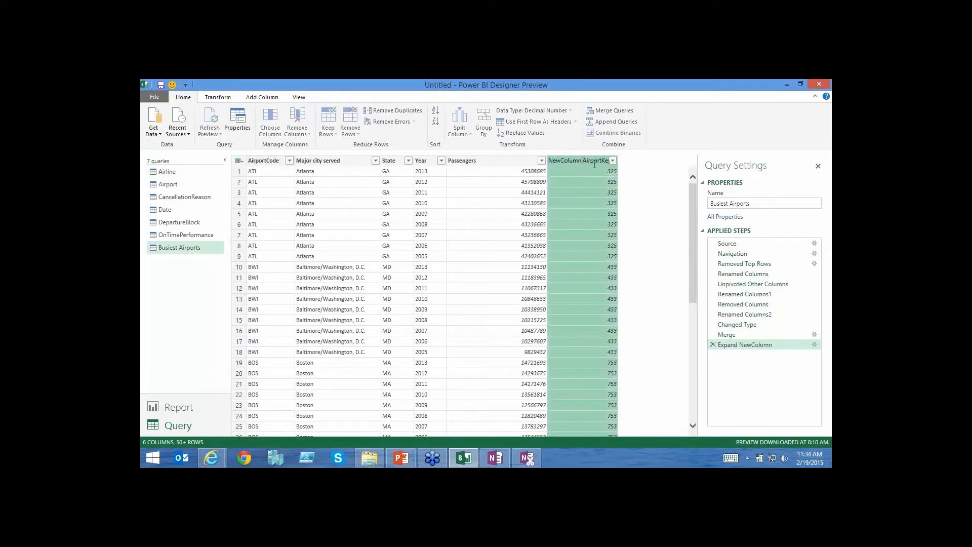
pyautogui.hotkey('shift', 'Home')
pyautogui.press('BackSpace')
pyautogui.press('Return')
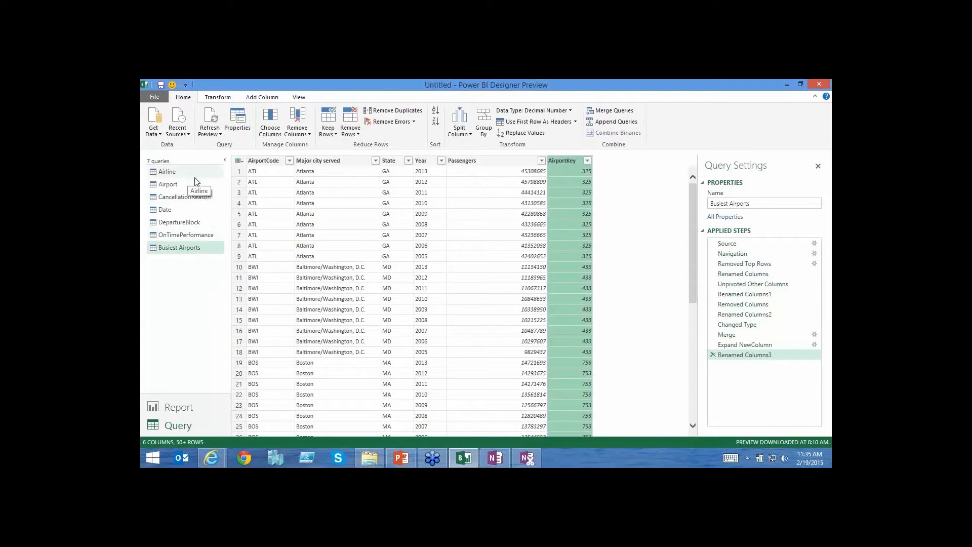
# Switch to the report view and autodetect the table relationships, moving the result message clear of the relationship list.
pyautogui.click(178, 407)
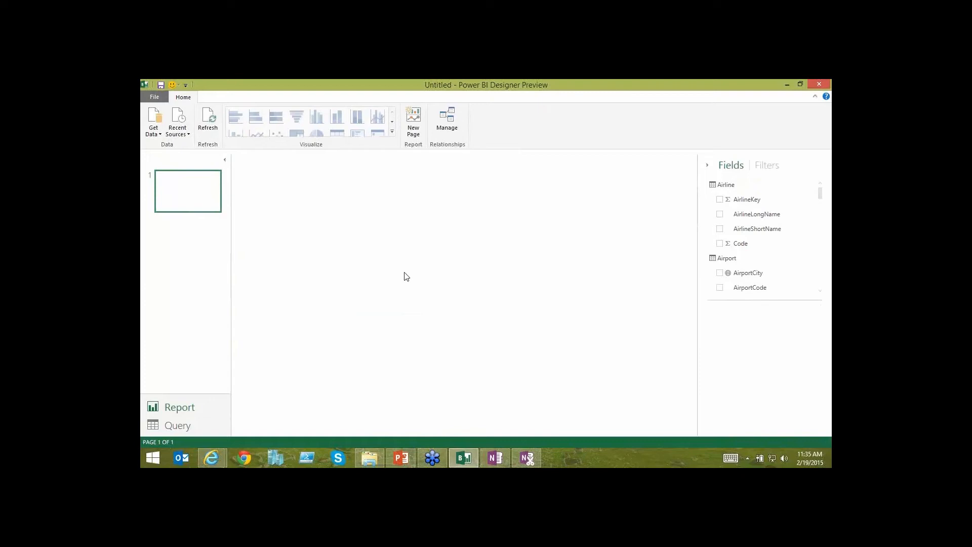
pyautogui.click(447, 129)
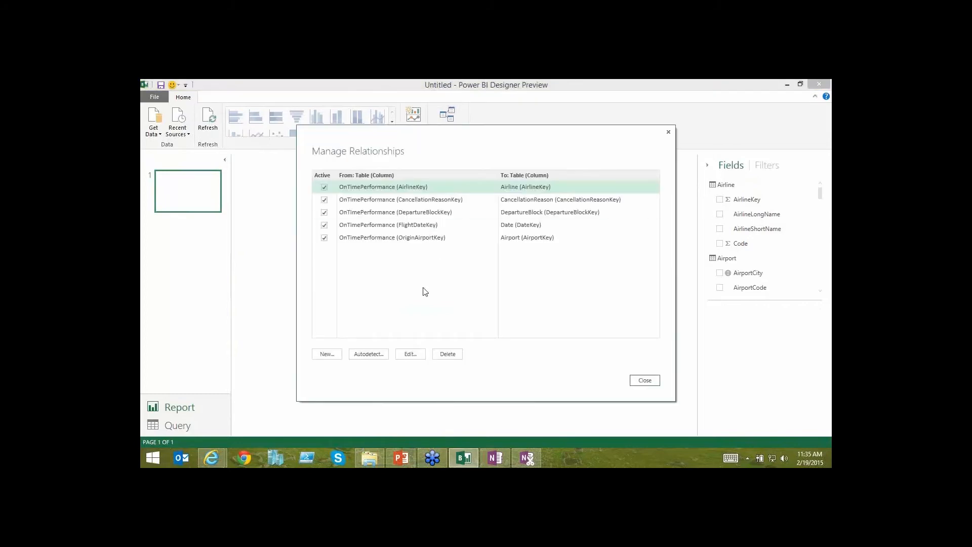
pyautogui.click(375, 354)
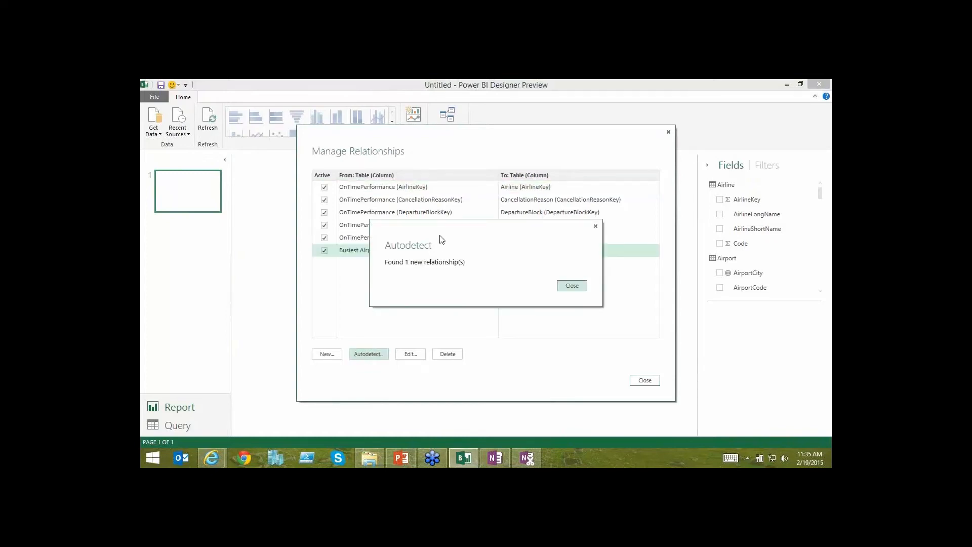
pyautogui.moveTo(440, 238); pyautogui.dragTo(377, 284)
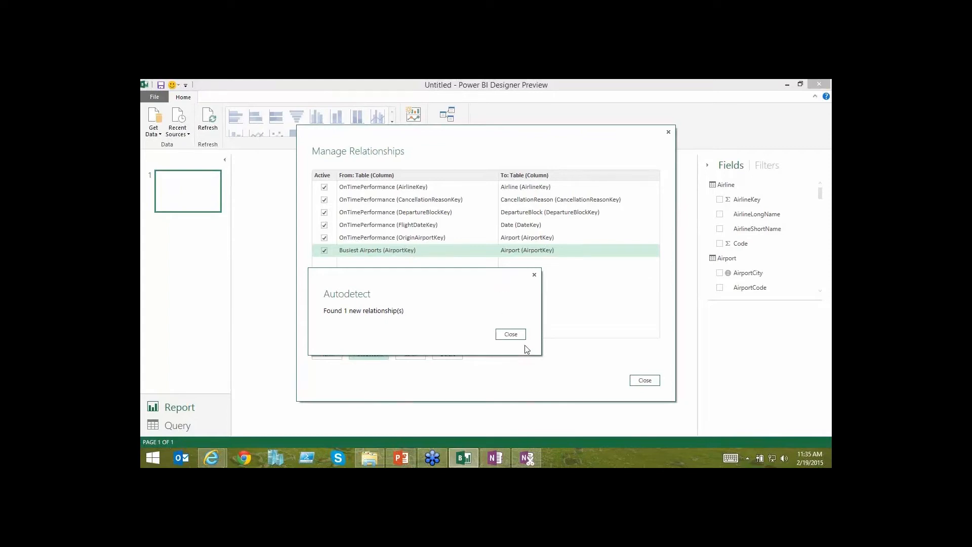
# Close the autodetect result and the relationship list, and look through the fields available for the report.
pyautogui.click(511, 335)
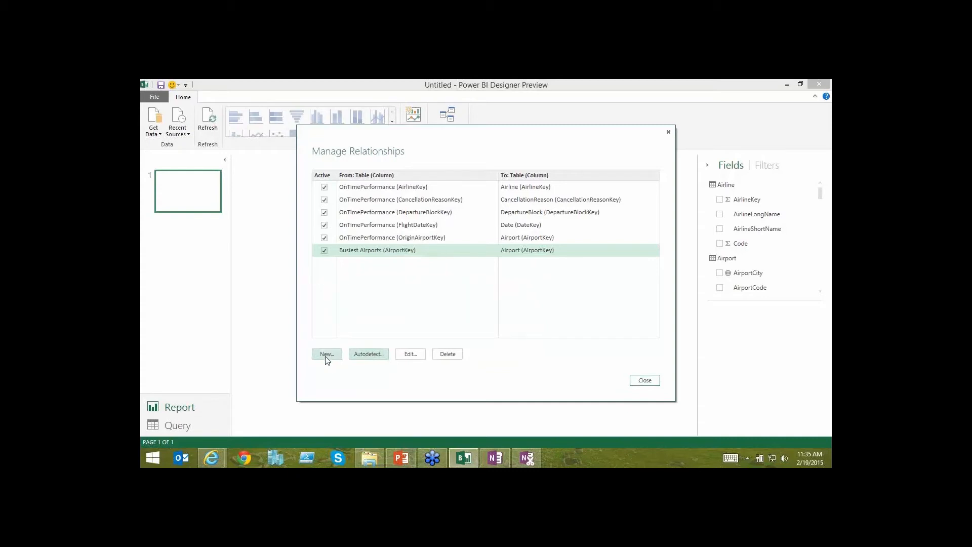
pyautogui.click(642, 380)
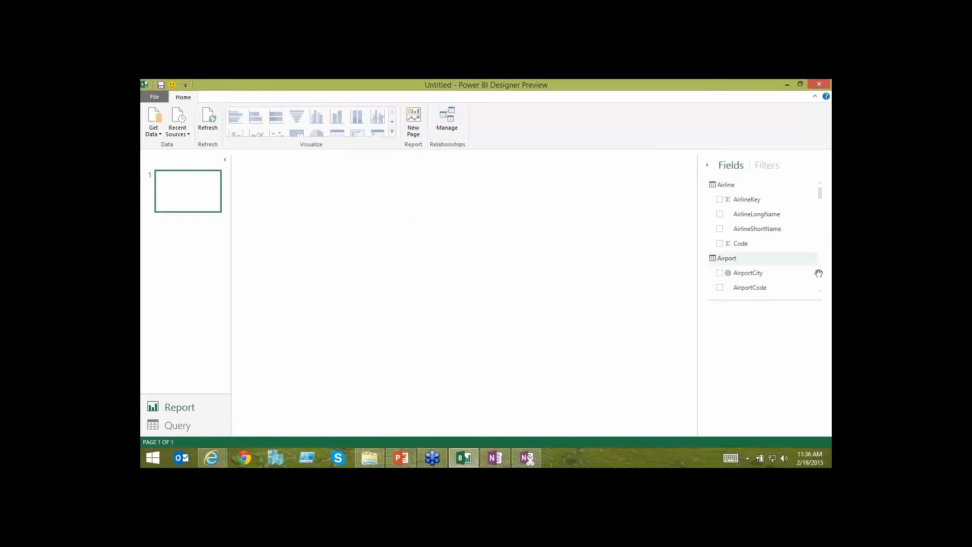
pyautogui.scroll(-5, 821, 267)
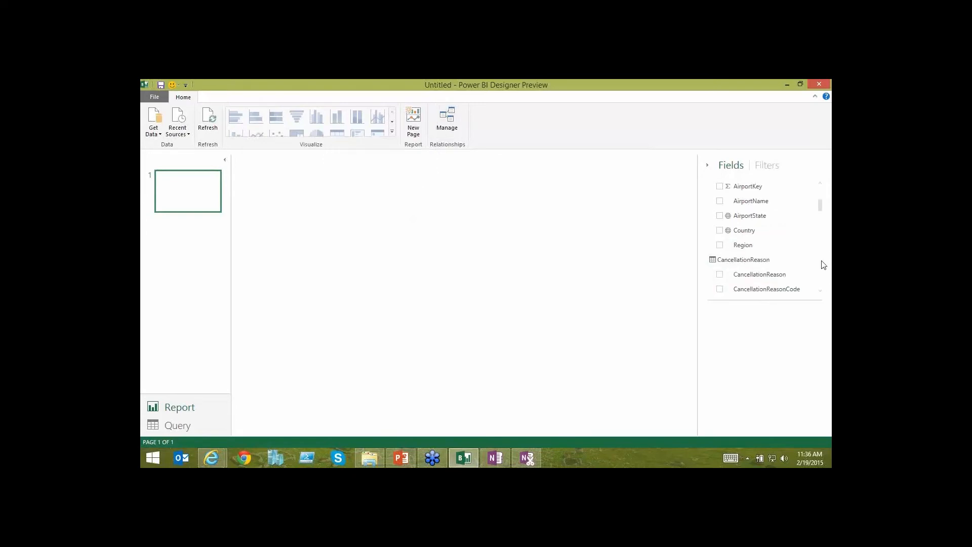
pyautogui.scroll(-6, 822, 261)
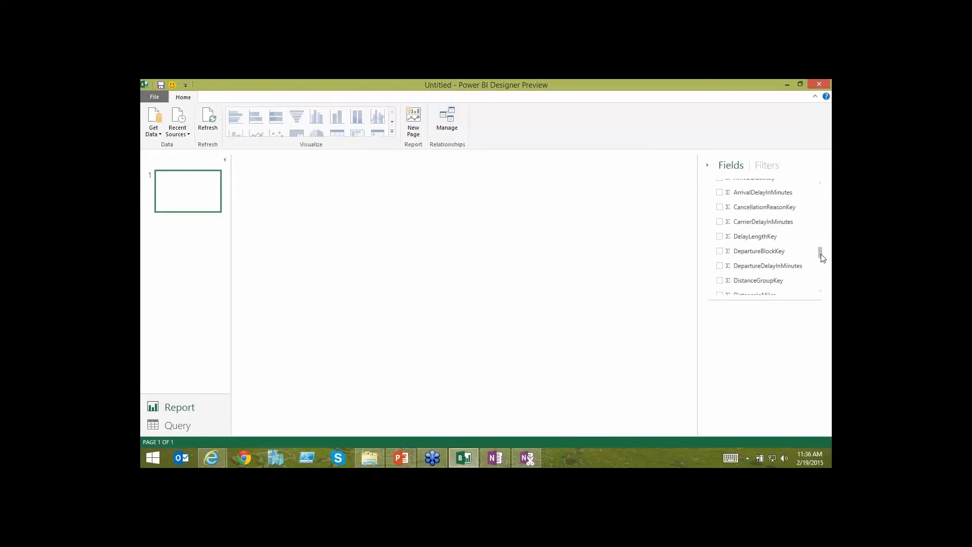
pyautogui.moveTo(821, 252); pyautogui.dragTo(818, 186)
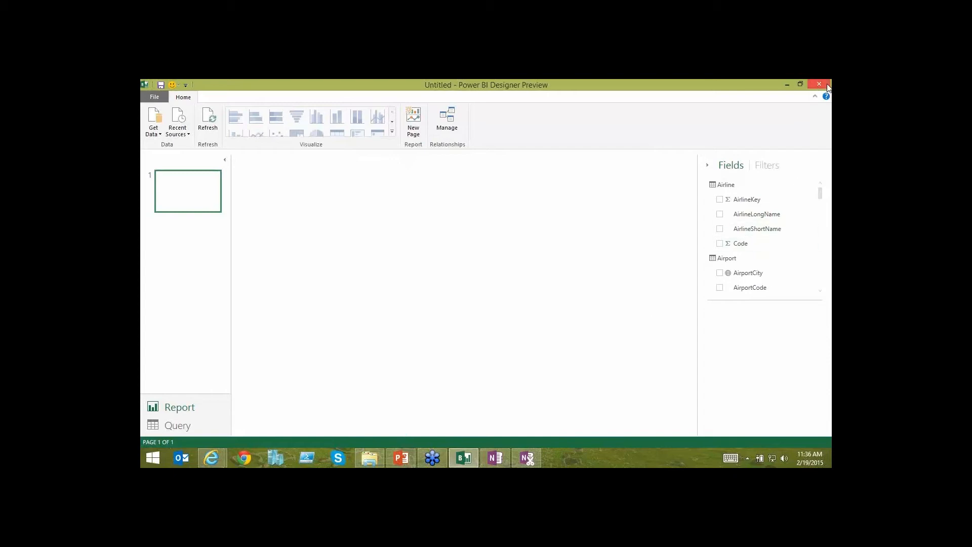
# Create a column chart of DepartureDelayInMinutes from the OnTimePerformance table on the blank report page.
pyautogui.click(821, 202)
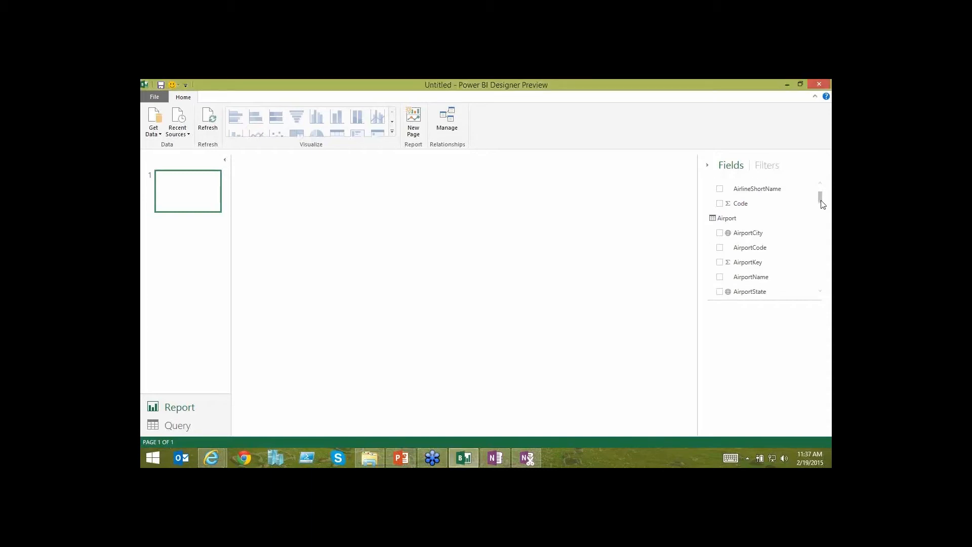
pyautogui.moveTo(821, 204); pyautogui.dragTo(822, 255)
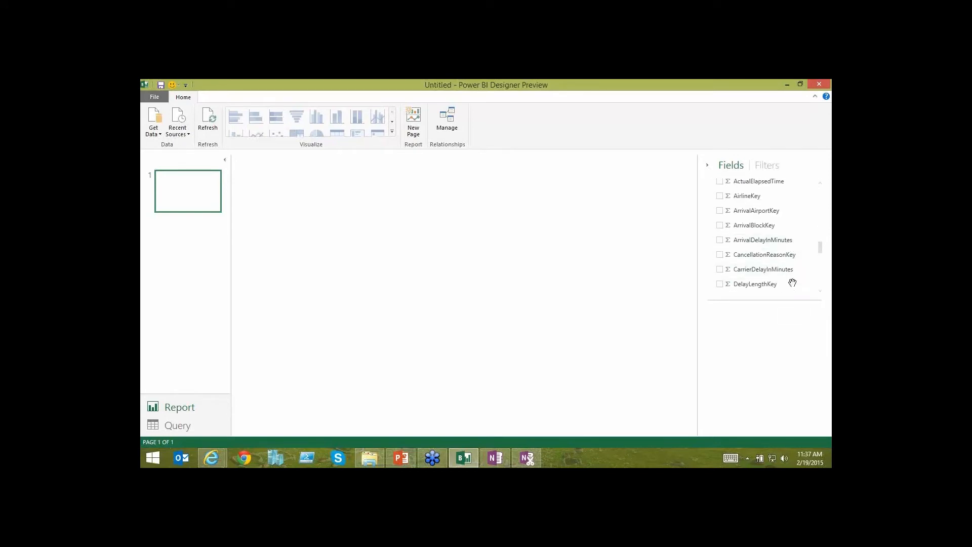
pyautogui.click(820, 292)
pyautogui.click(820, 292)
pyautogui.click(820, 291)
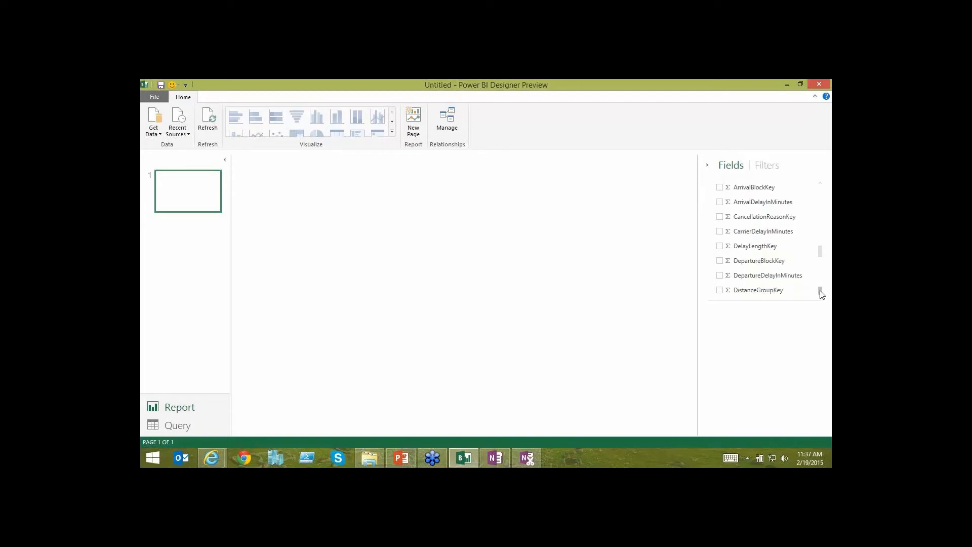
pyautogui.click(719, 276)
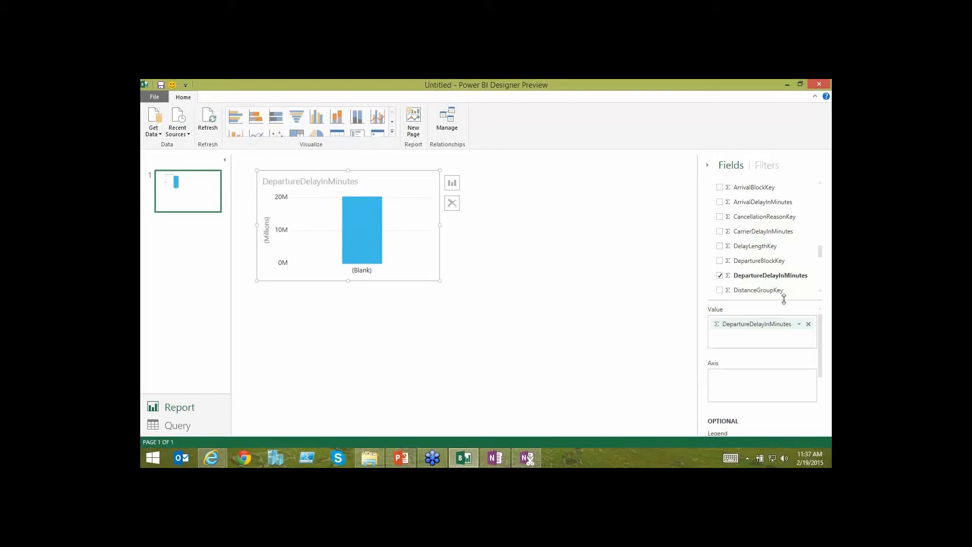
# Put DepartureBlockTime from the DepartureBlock table on the chart's axis and enlarge the chart.
pyautogui.moveTo(820, 256); pyautogui.dragTo(825, 241)
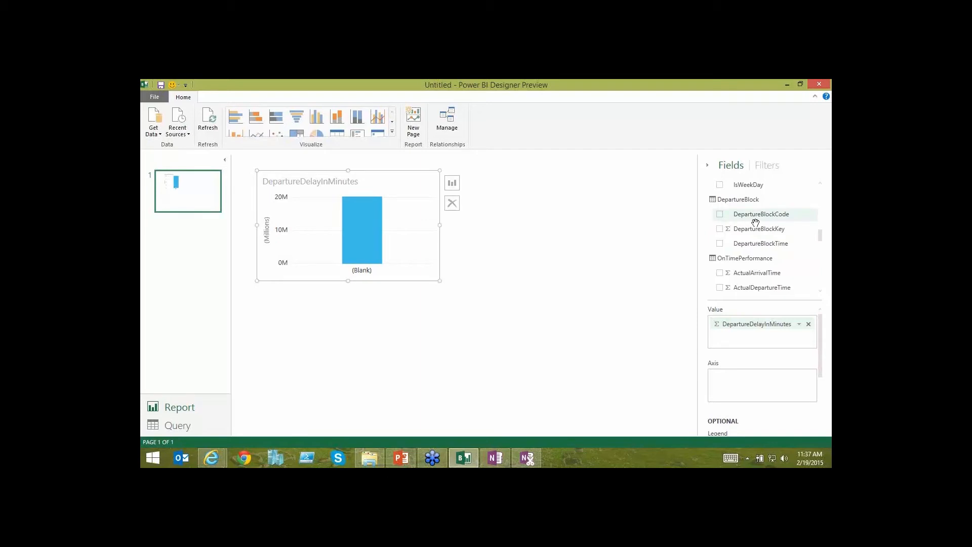
pyautogui.click(720, 243)
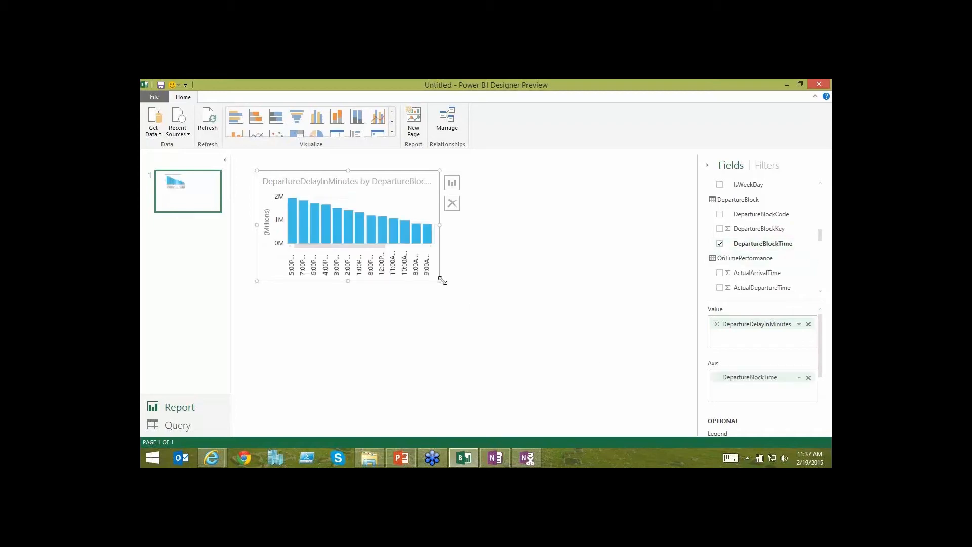
pyautogui.moveTo(440, 280); pyautogui.dragTo(551, 317)
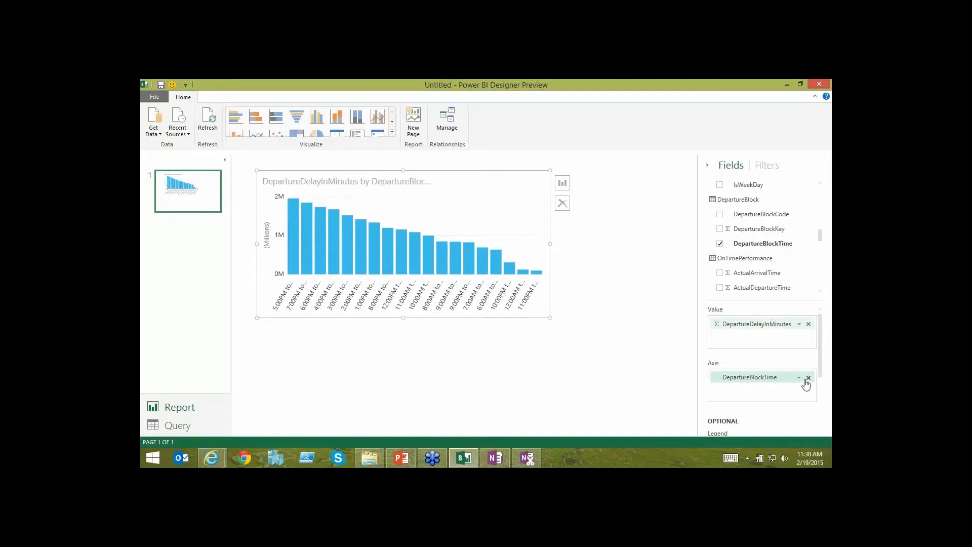
# Replace DepartureBlockTime with DepartureBlockCode on the chart's axis and sort the columns by DepartureBlockCode in ascending order.
pyautogui.click(809, 378)
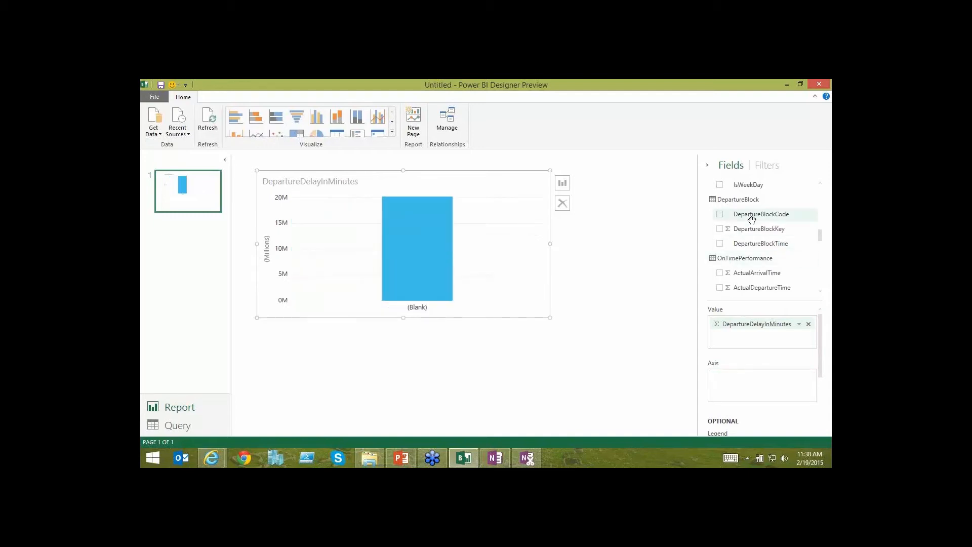
pyautogui.moveTo(749, 243); pyautogui.dragTo(743, 385)
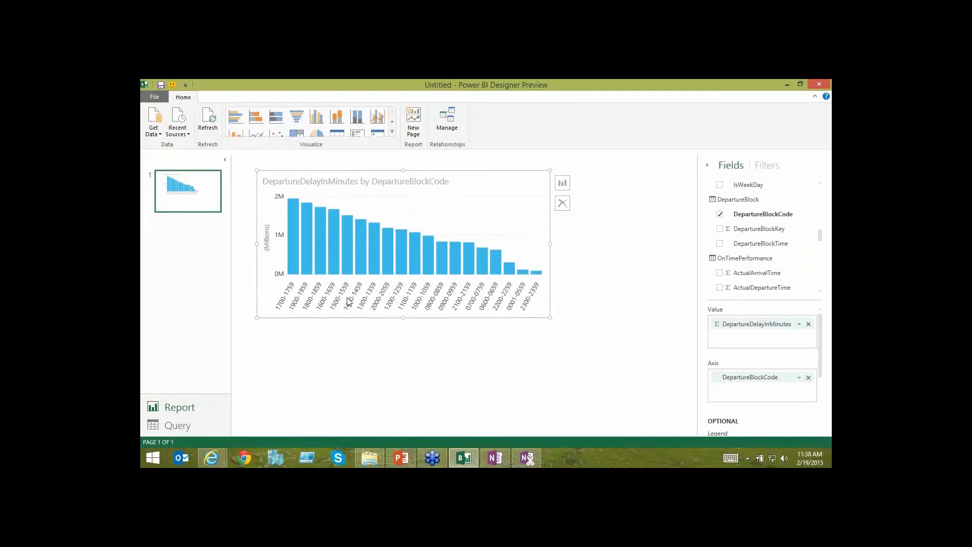
pyautogui.moveTo(512, 191)
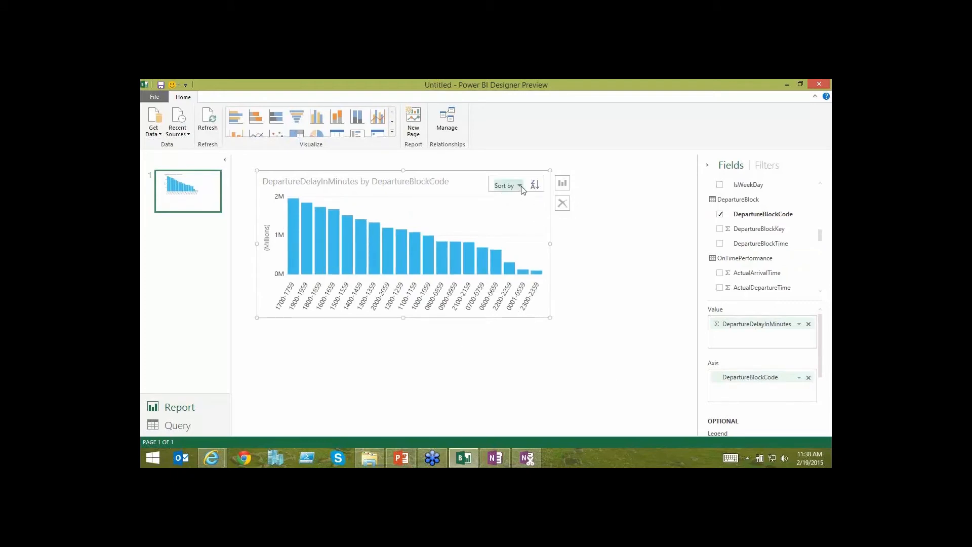
pyautogui.click(521, 187)
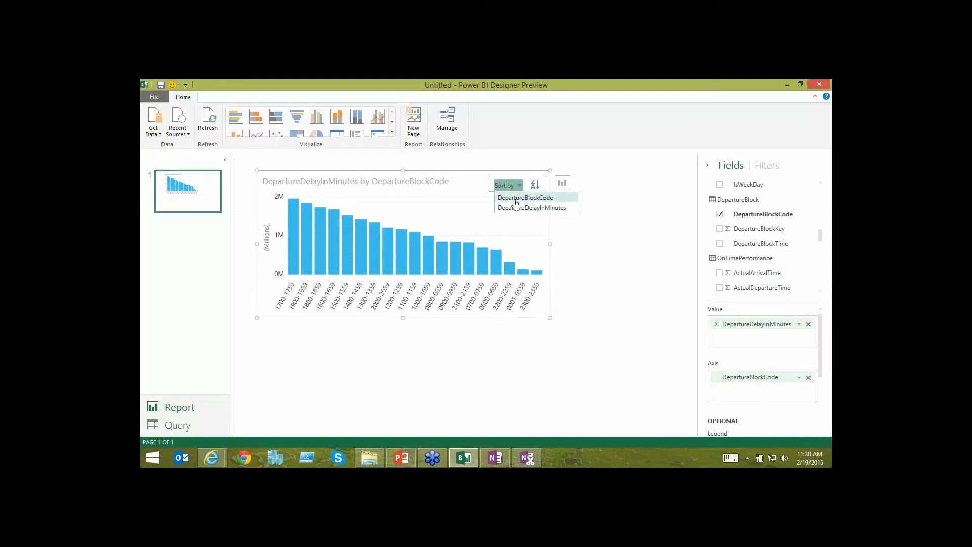
pyautogui.click(524, 199)
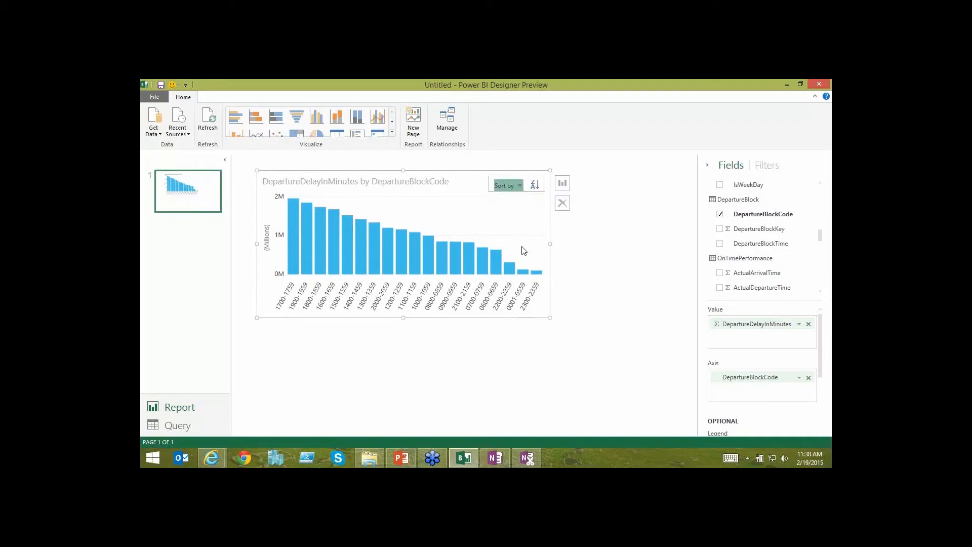
pyautogui.click(534, 186)
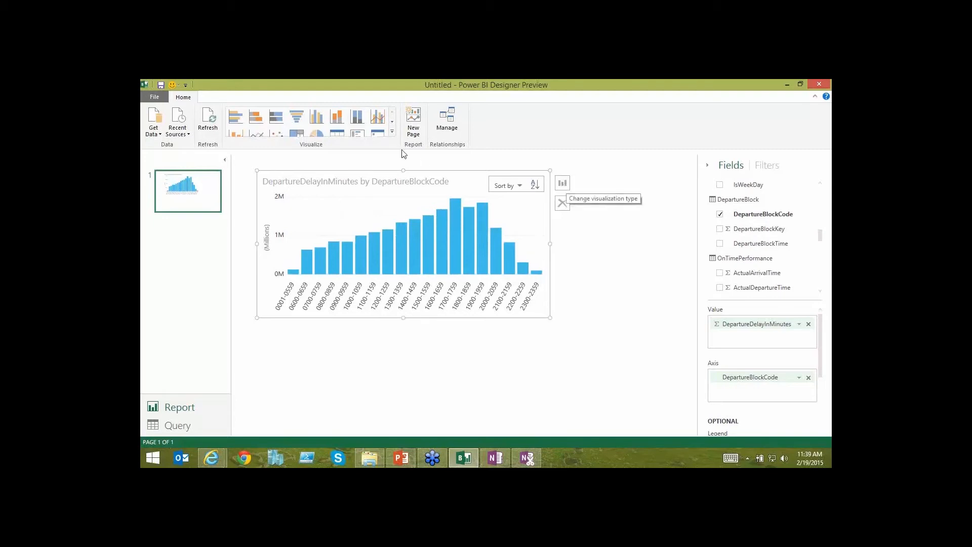
# Change the departure delay column chart to a combo chart with columns and a line.
pyautogui.click(392, 131)
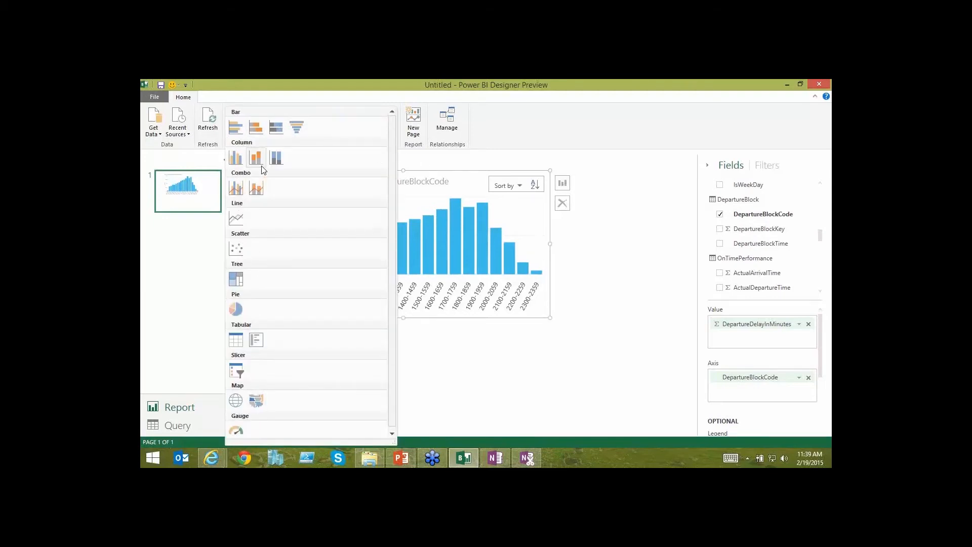
pyautogui.click(601, 203)
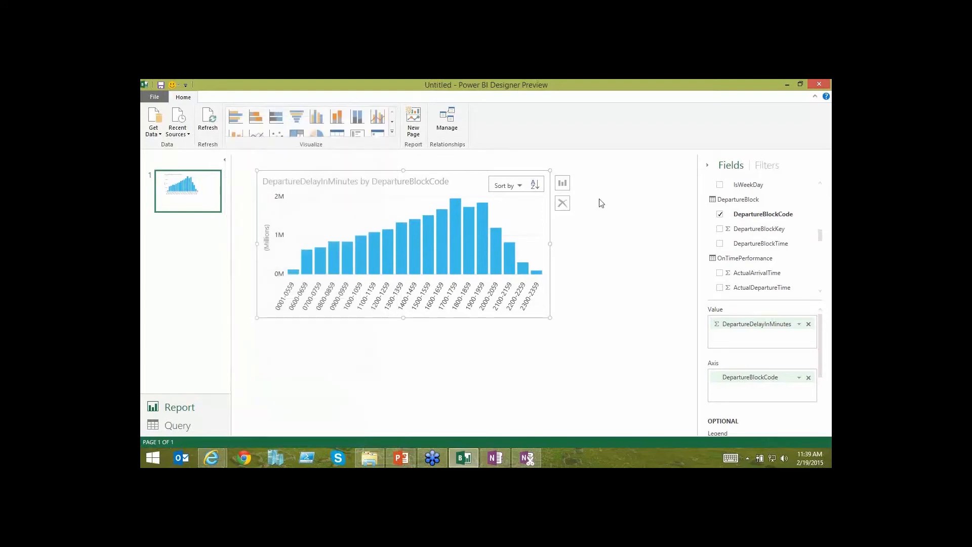
pyautogui.click(565, 185)
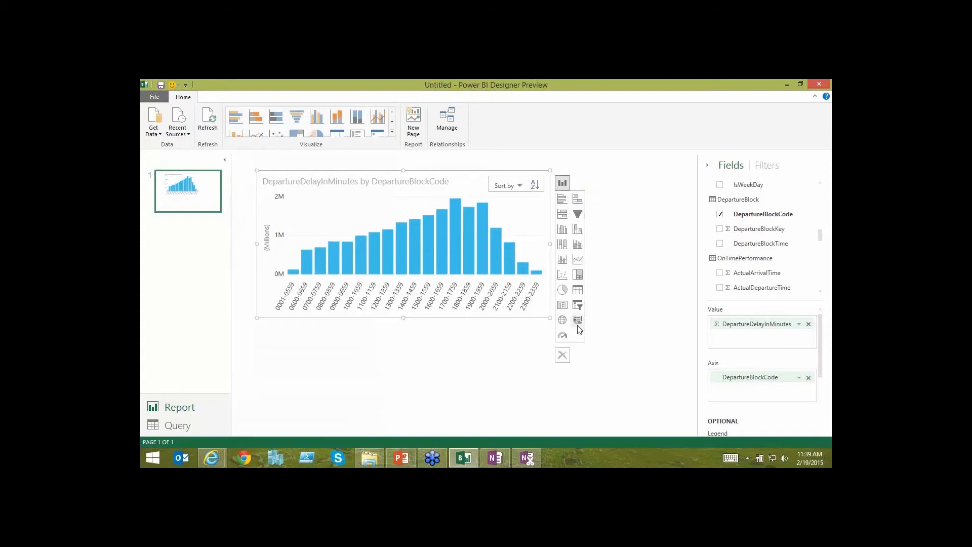
pyautogui.click(563, 260)
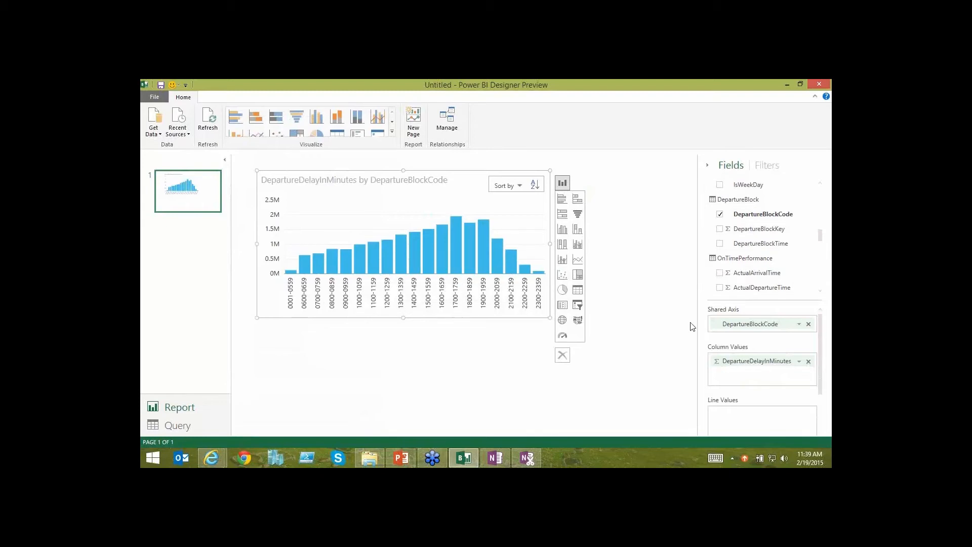
# Add FlightNumber as the combo chart's line values and aggregate it as Count (Not Blanks).
pyautogui.scroll(1, 820, 235)
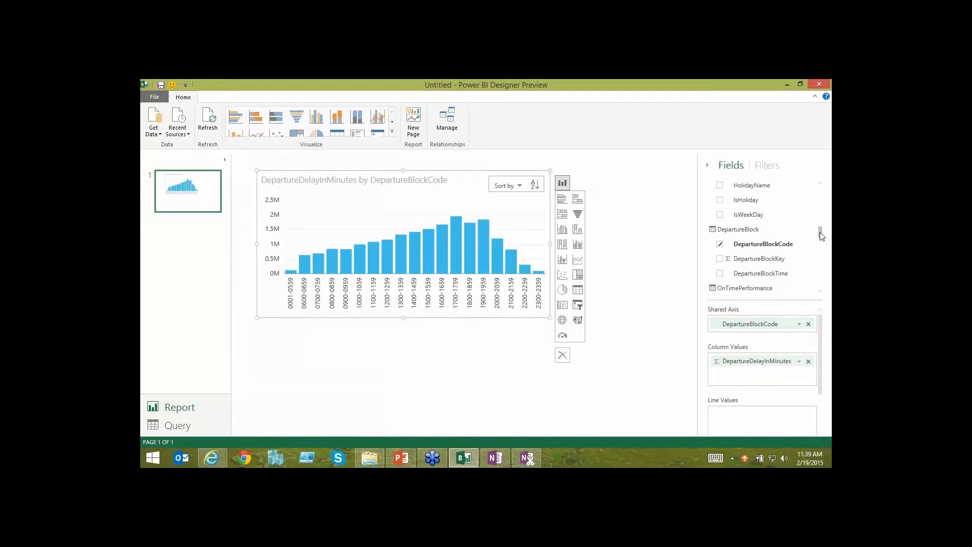
pyautogui.moveTo(821, 235); pyautogui.dragTo(822, 266)
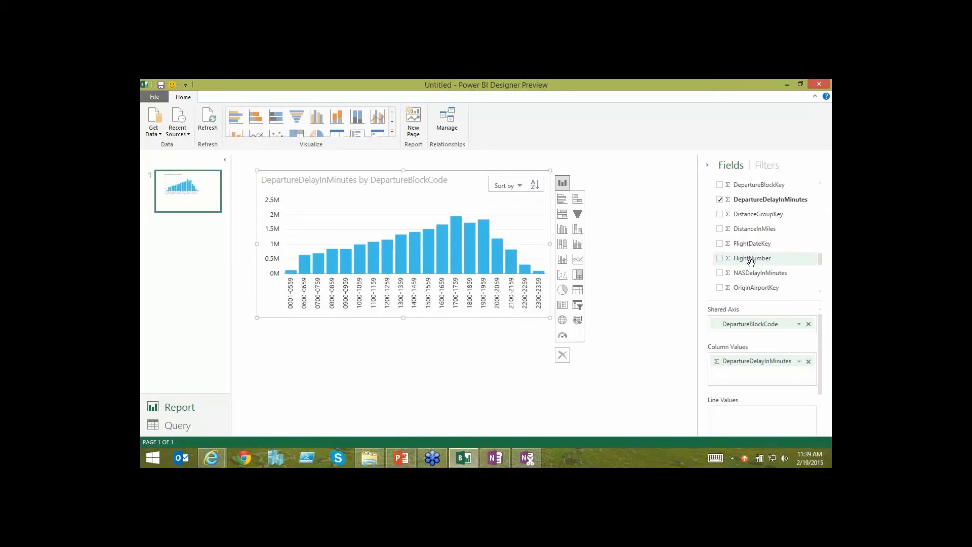
pyautogui.moveTo(747, 260)
pyautogui.mouseDown()
pyautogui.moveTo(772, 430)
pyautogui.moveTo(747, 434)
pyautogui.moveTo(762, 367)
pyautogui.moveTo(751, 241)
pyautogui.moveTo(752, 261)
pyautogui.mouseUp()
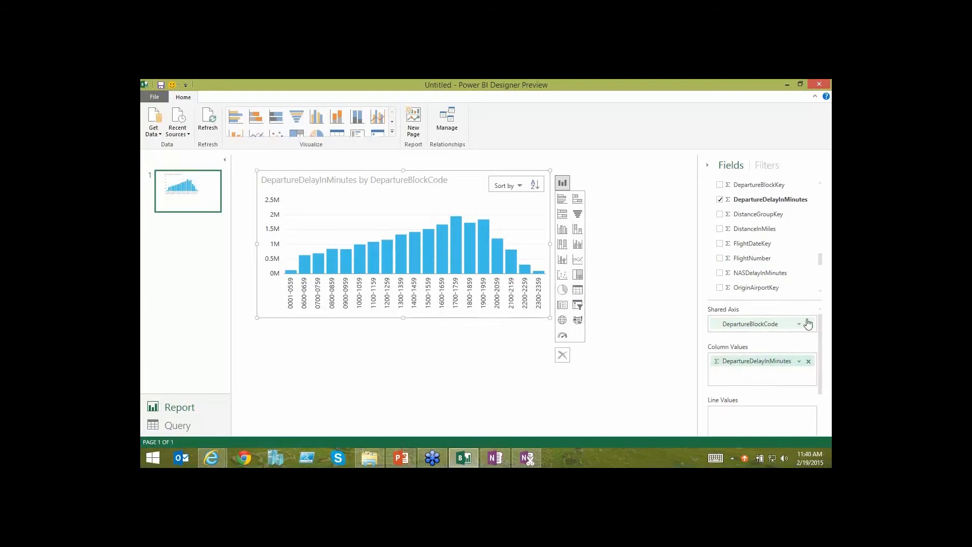
pyautogui.moveTo(760, 261); pyautogui.dragTo(762, 428)
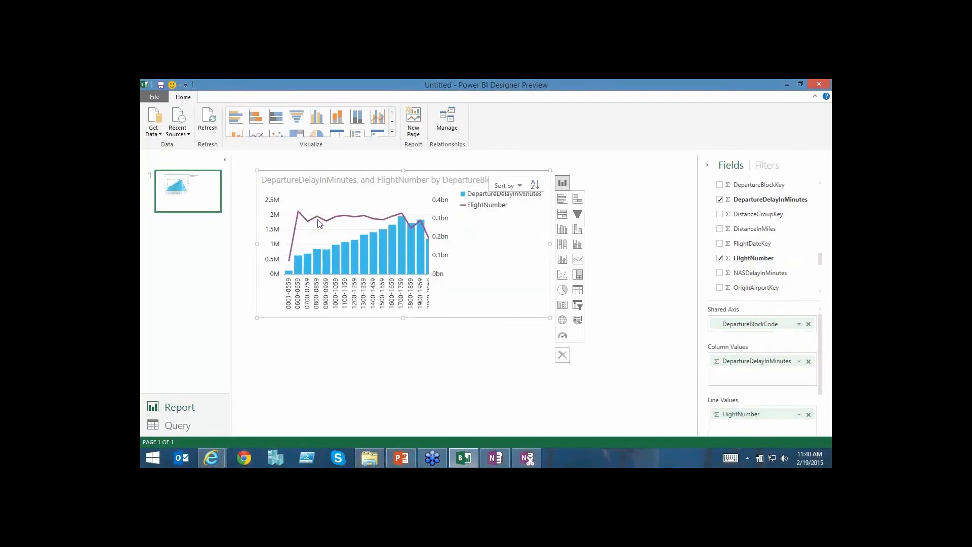
pyautogui.click(798, 416)
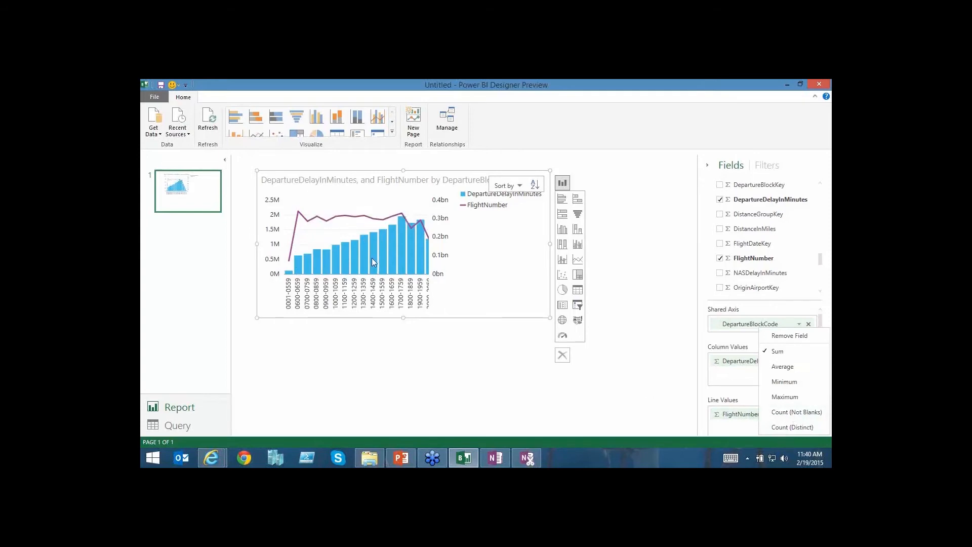
pyautogui.moveTo(373, 259)
pyautogui.click(786, 413)
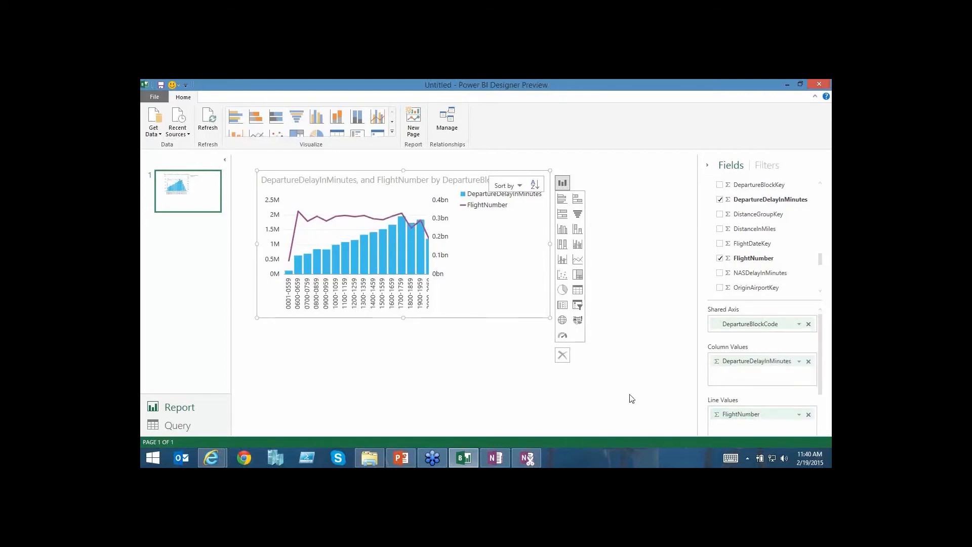
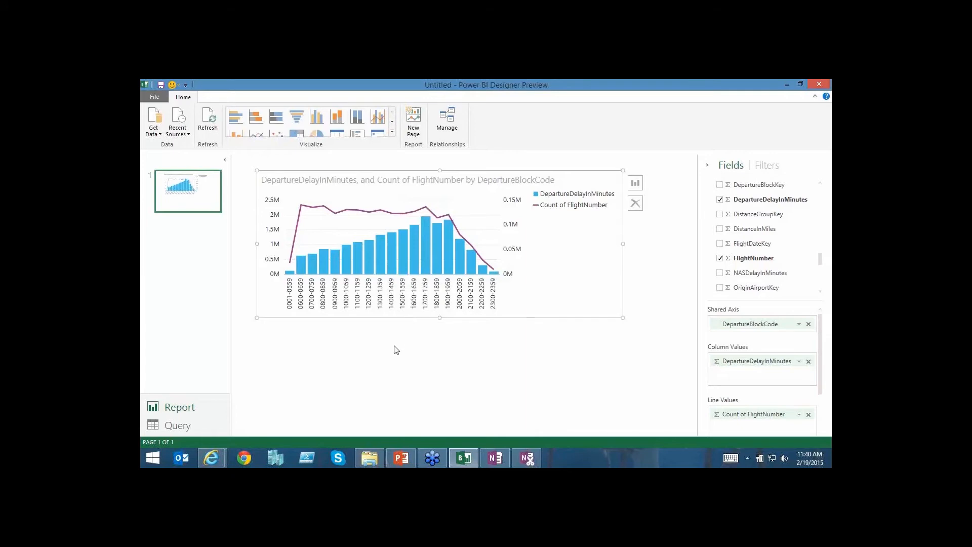
# Create a second chart from FlightNumber on the same page, aggregated as Count (Not Blanks).
pyautogui.click(322, 357)
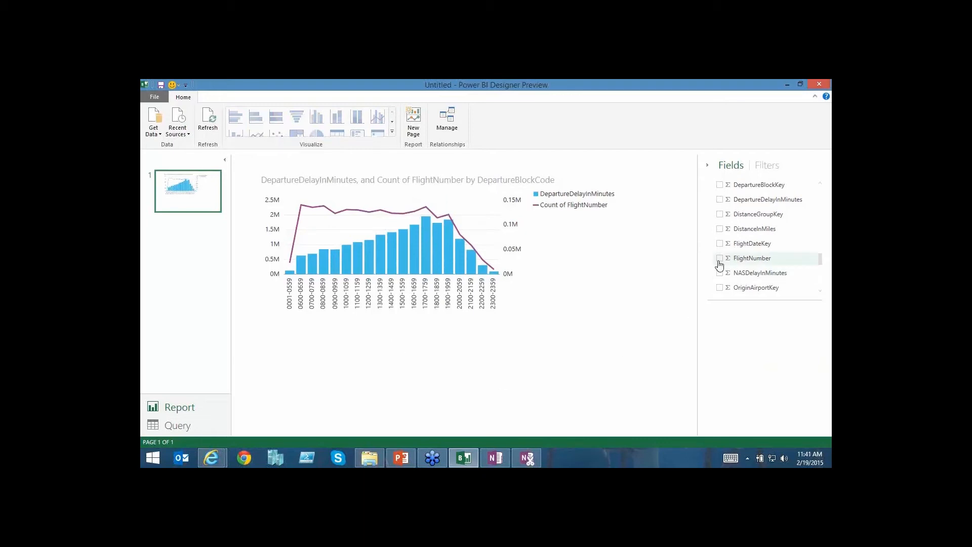
pyautogui.click(719, 258)
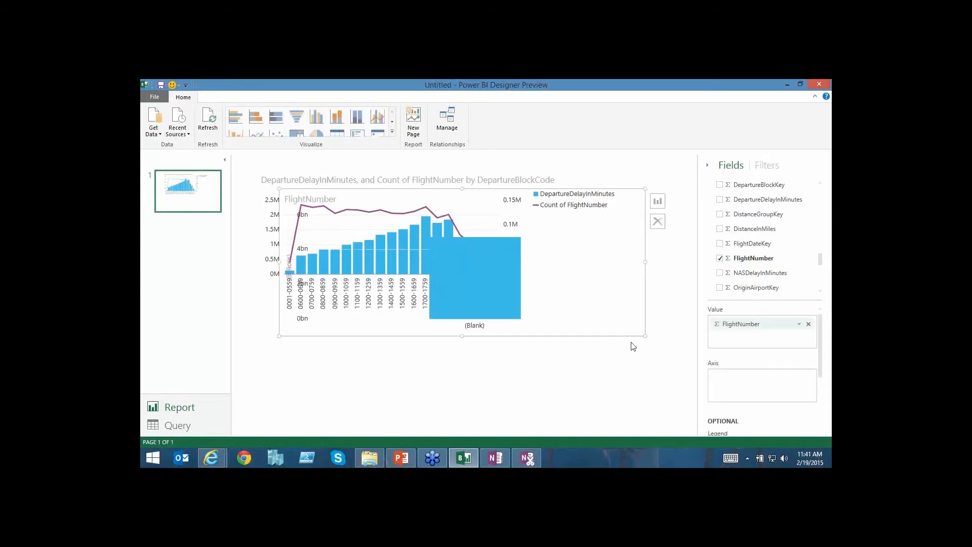
pyautogui.click(800, 325)
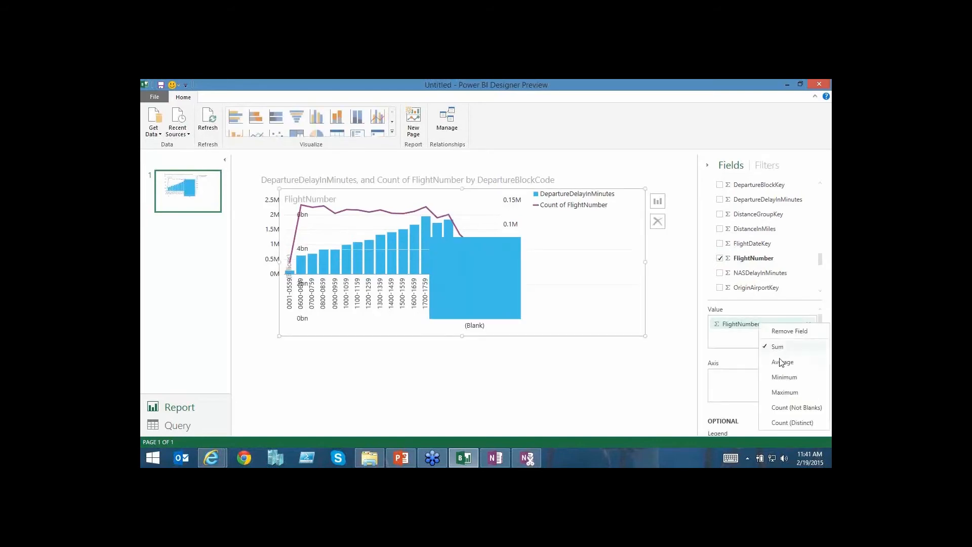
pyautogui.click(792, 409)
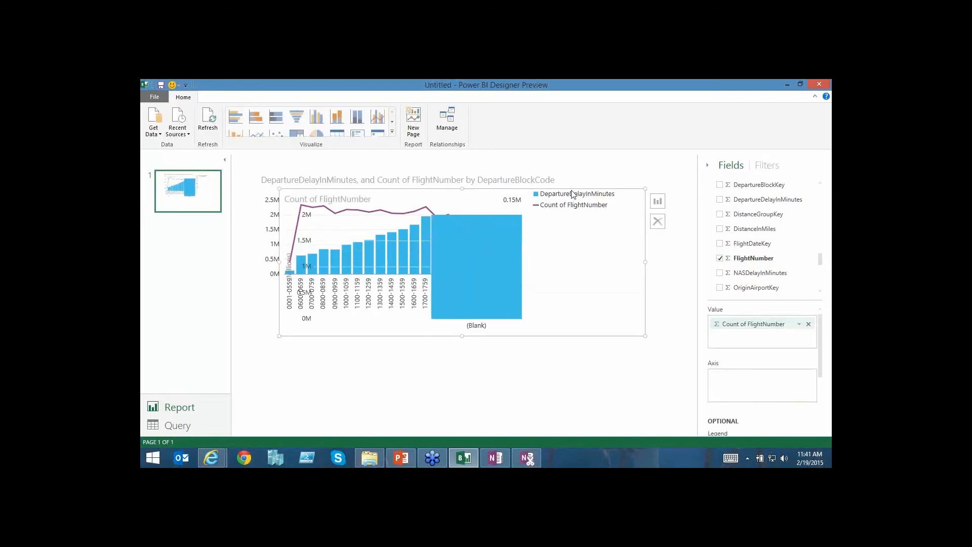
# Move the FlightNumber count chart below the combo chart and shrink it so the two no longer overlap.
pyautogui.moveTo(561, 236); pyautogui.dragTo(546, 306)
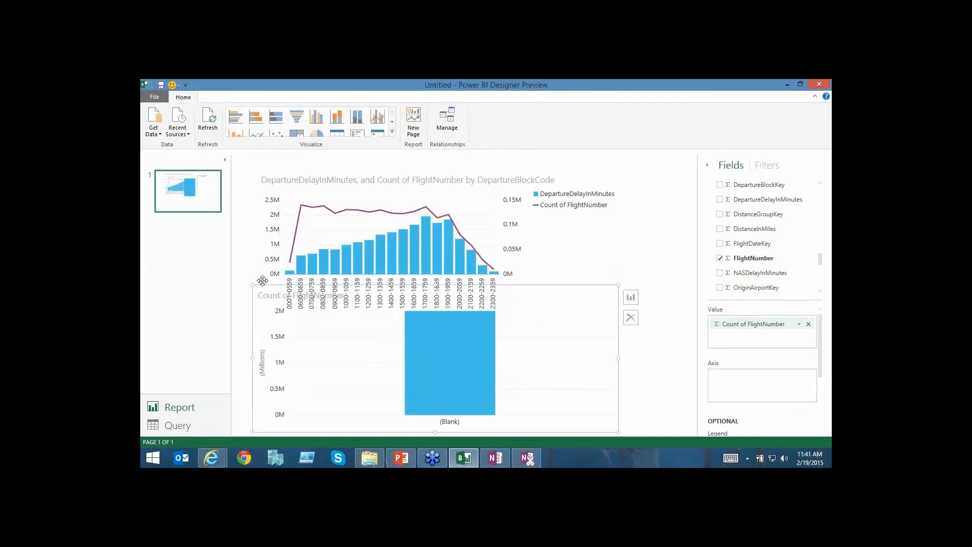
pyautogui.moveTo(252, 285); pyautogui.dragTo(334, 325)
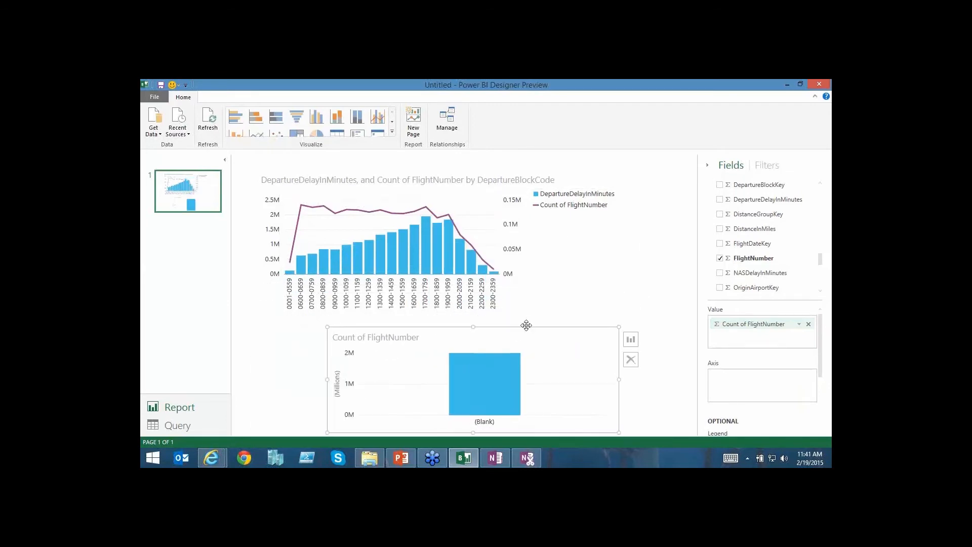
# Move the FlightNumber count chart to the lower-left corner of the page and deselect it.
pyautogui.moveTo(525, 325); pyautogui.dragTo(437, 329)
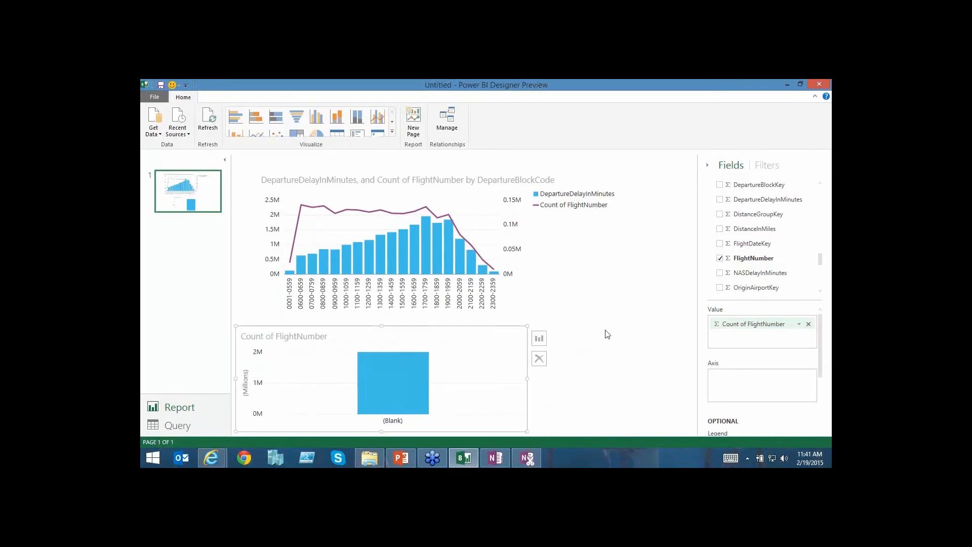
pyautogui.click(627, 334)
pyautogui.scroll(-4, 821, 273)
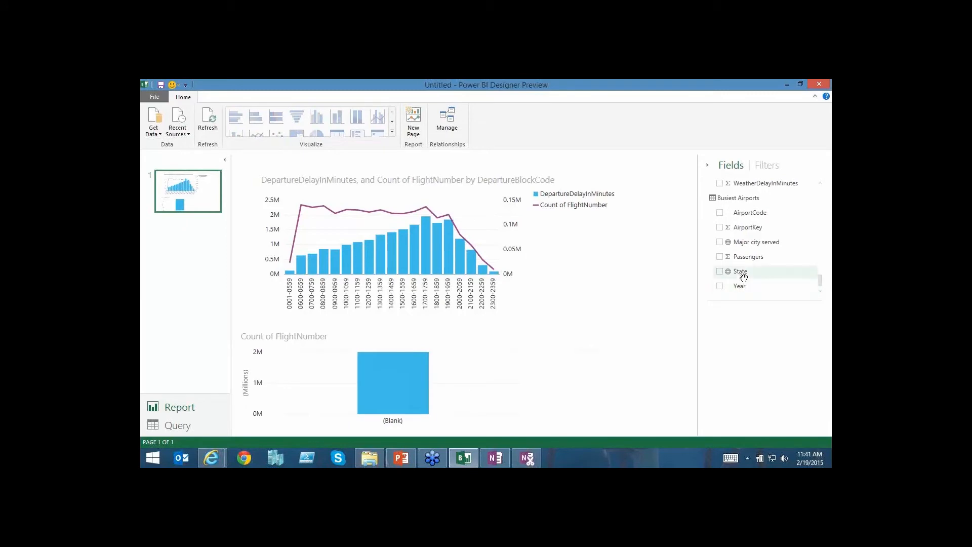
pyautogui.moveTo(737, 280); pyautogui.dragTo(622, 313)
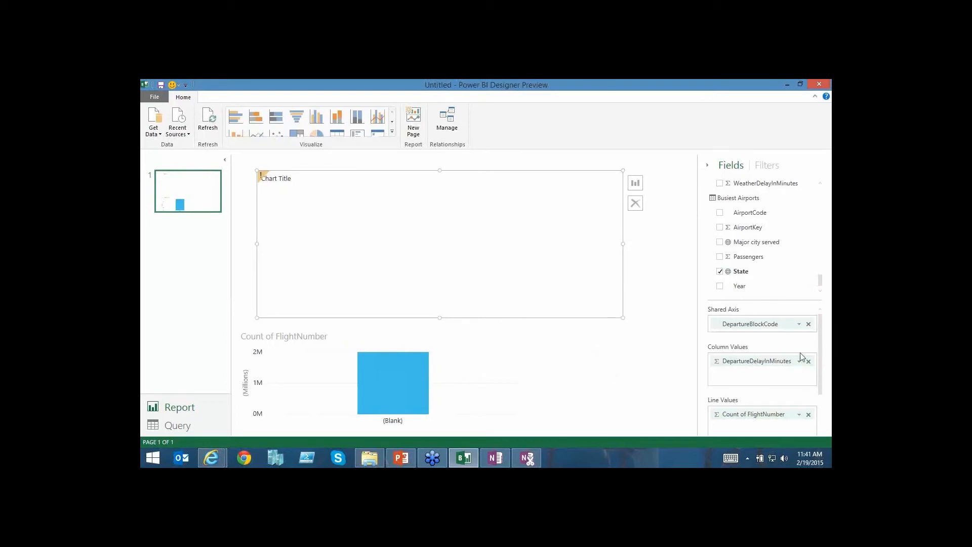
pyautogui.click(672, 384)
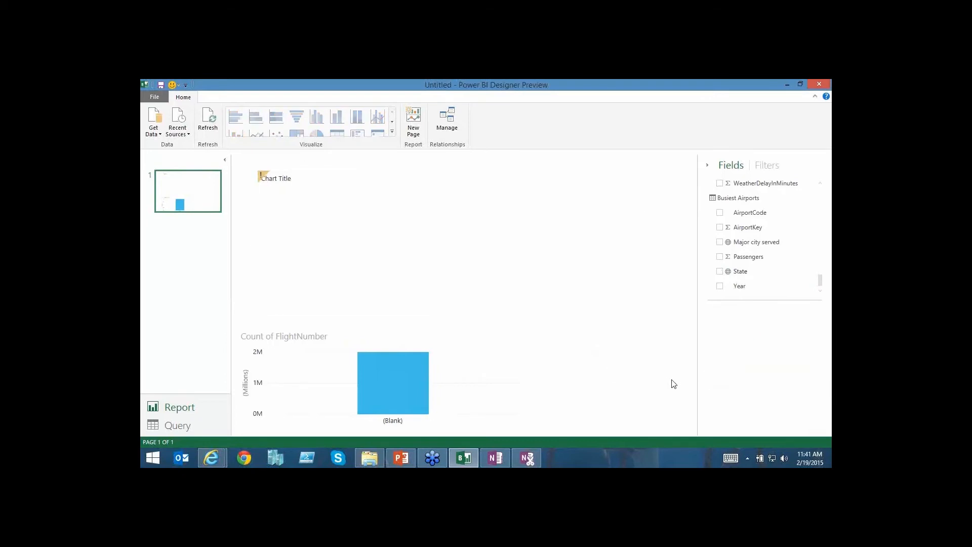
pyautogui.click(500, 280)
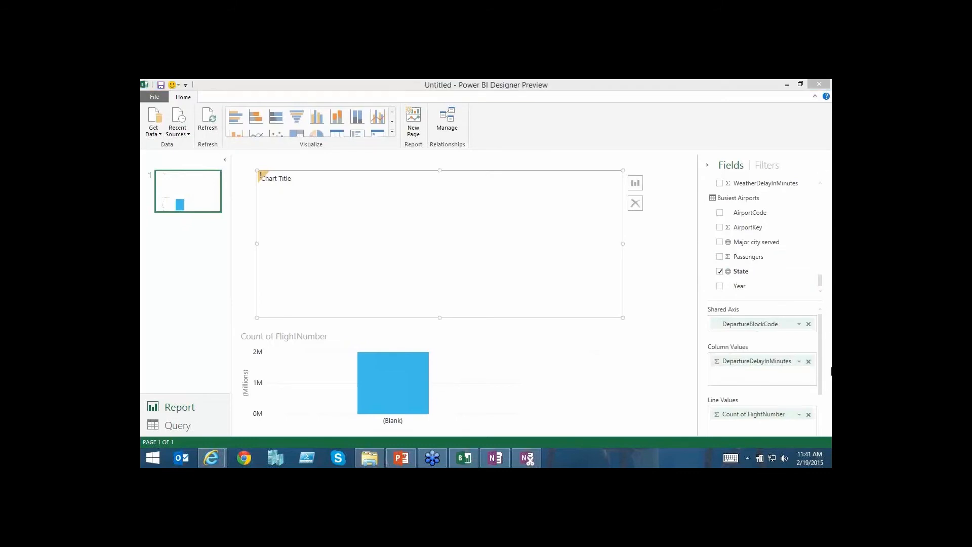
pyautogui.scroll(-2, 810, 422)
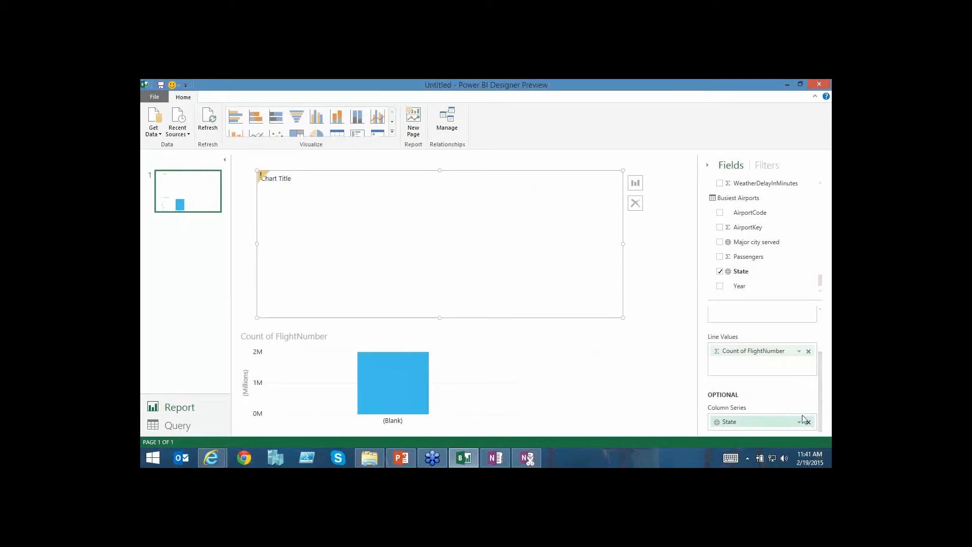
pyautogui.click(806, 420)
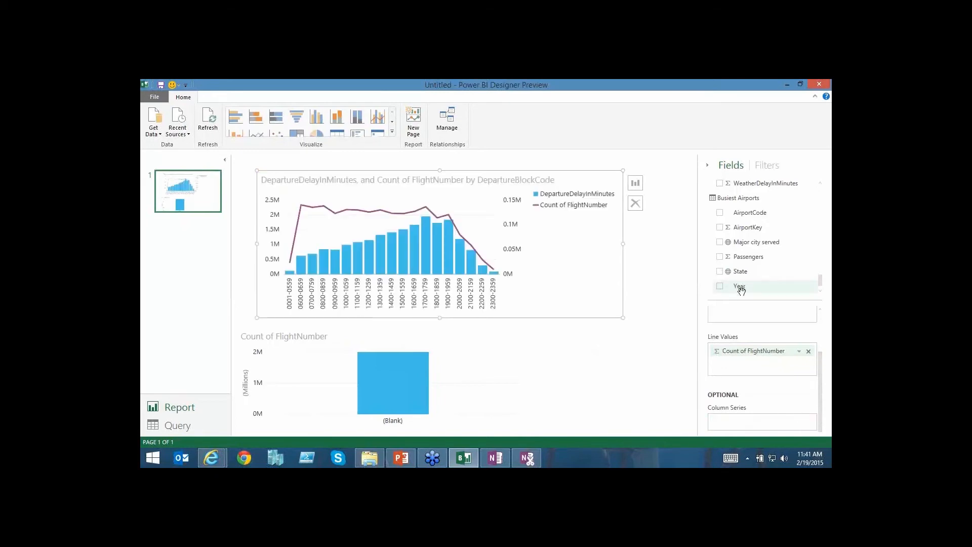
# Create a chart of Busiest Airports passengers by year beside the flight count chart, and delete it.
pyautogui.moveTo(740, 287); pyautogui.dragTo(647, 383)
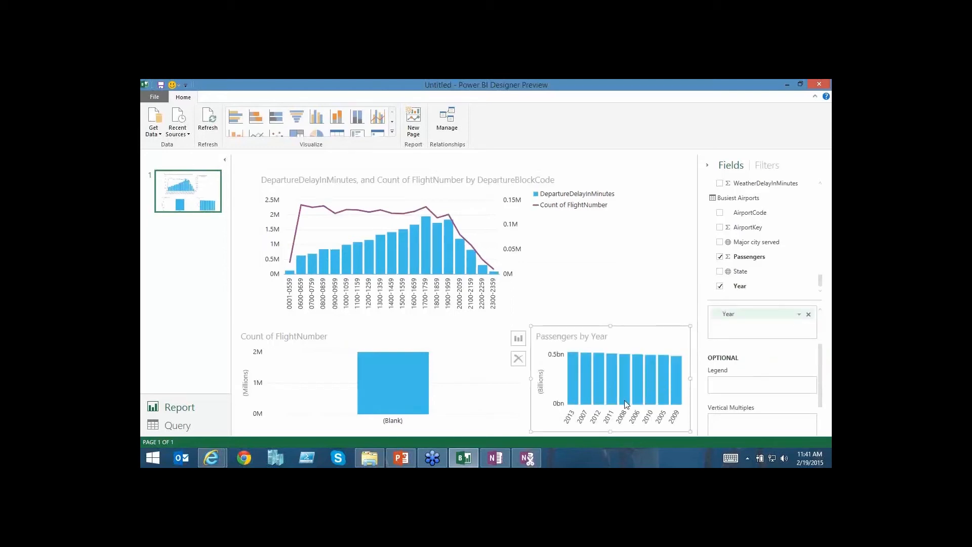
pyautogui.moveTo(625, 406)
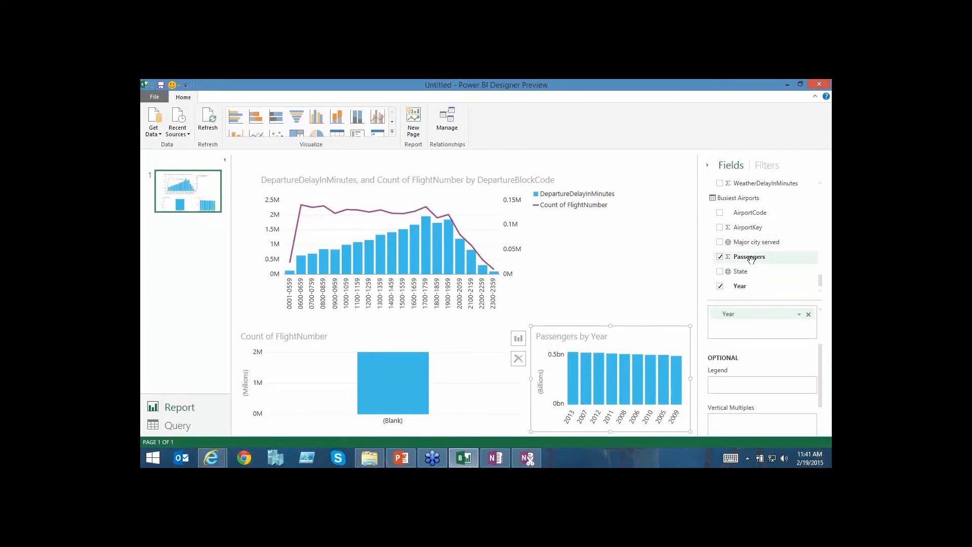
pyautogui.press('Delete')
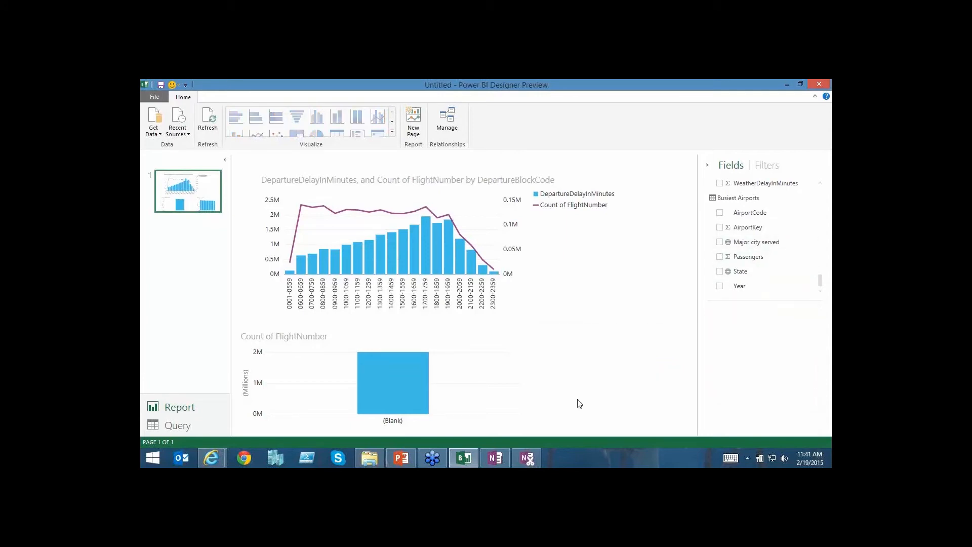
# Add TaxiOutTime to the FlightNumber count chart and change it to a scatter chart.
pyautogui.click(457, 361)
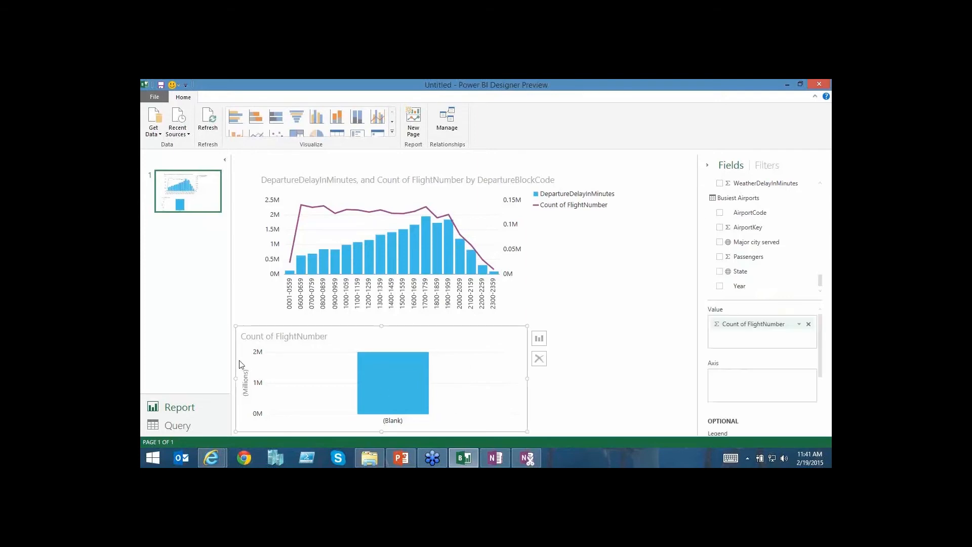
pyautogui.moveTo(380, 369)
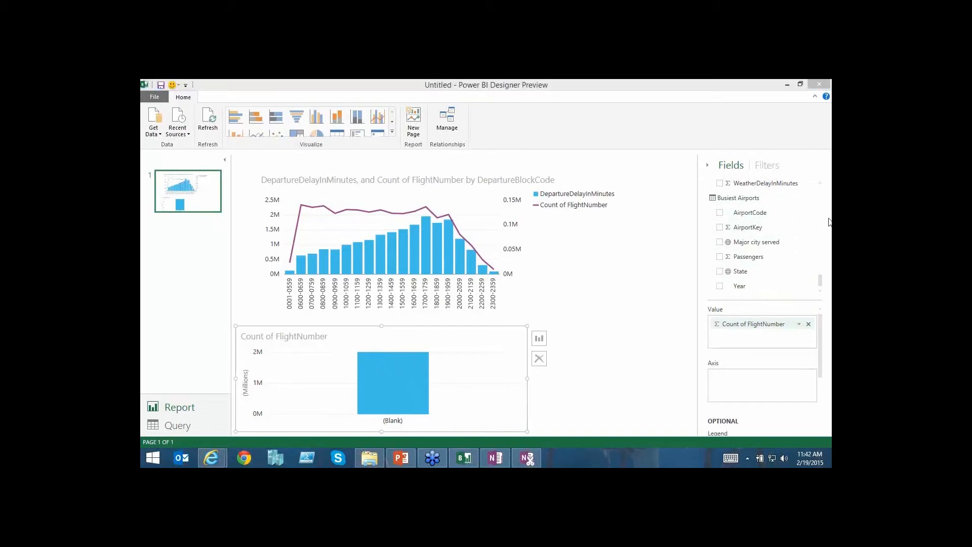
pyautogui.scroll(3, 821, 210)
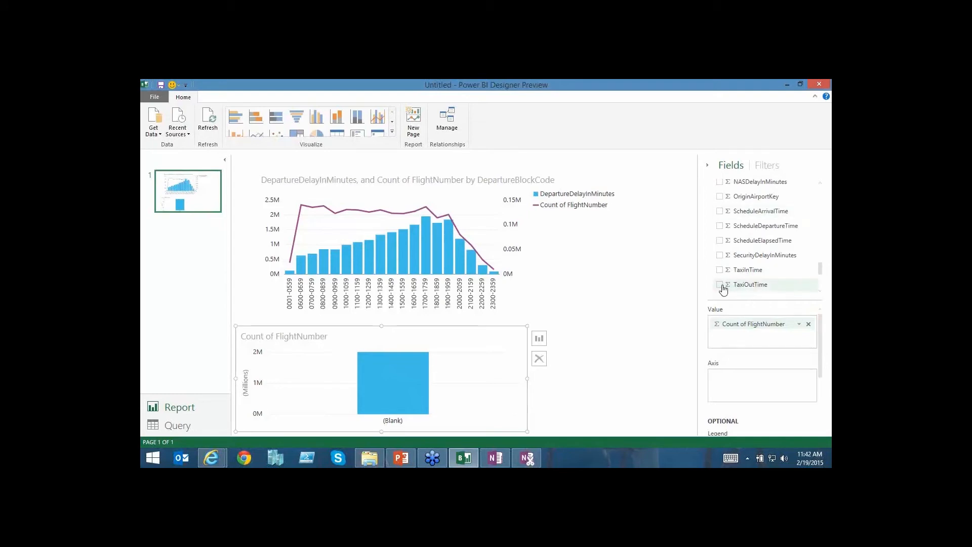
pyautogui.click(720, 285)
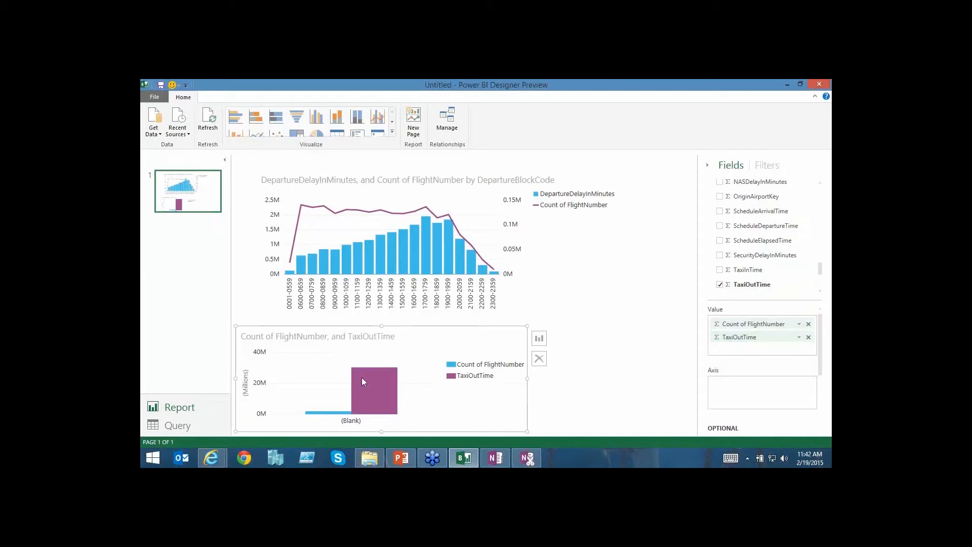
pyautogui.click(539, 338)
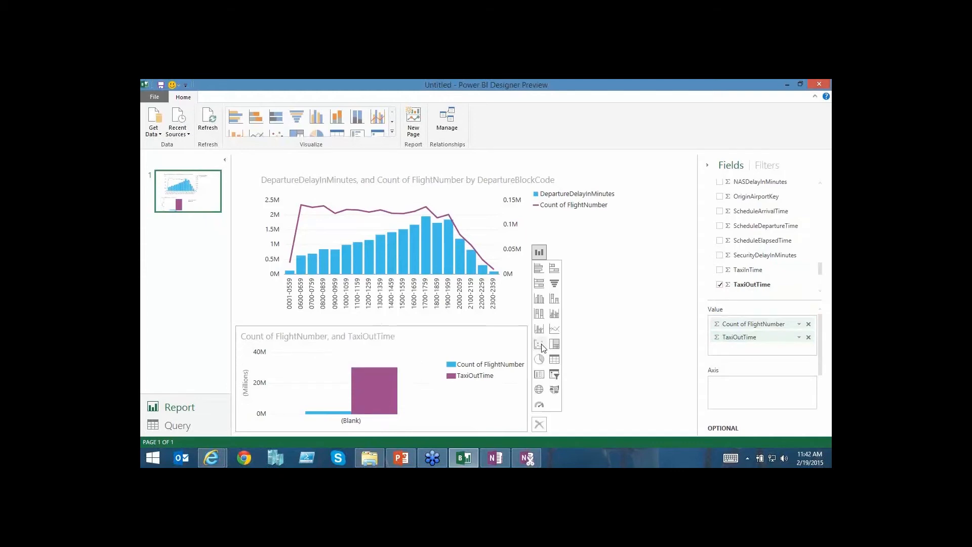
pyautogui.click(539, 343)
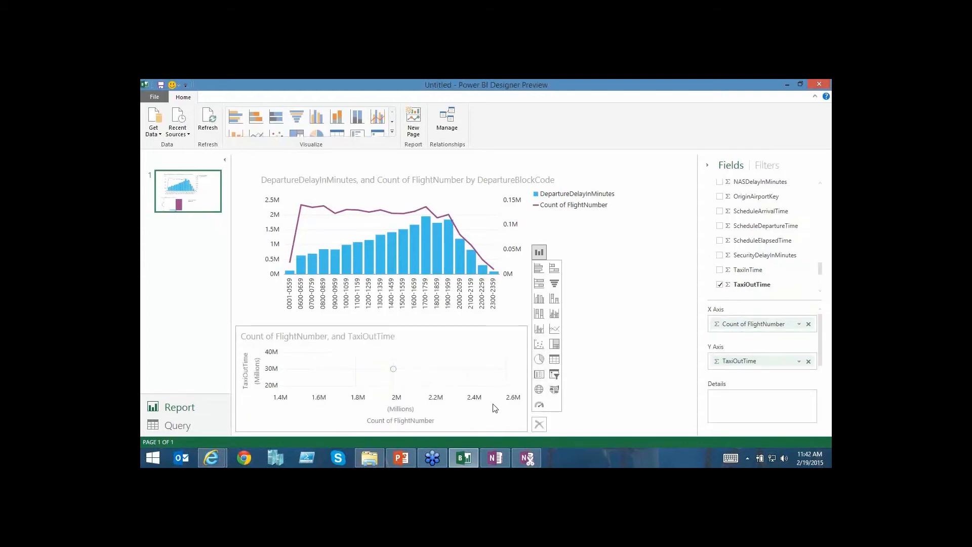
pyautogui.click(482, 365)
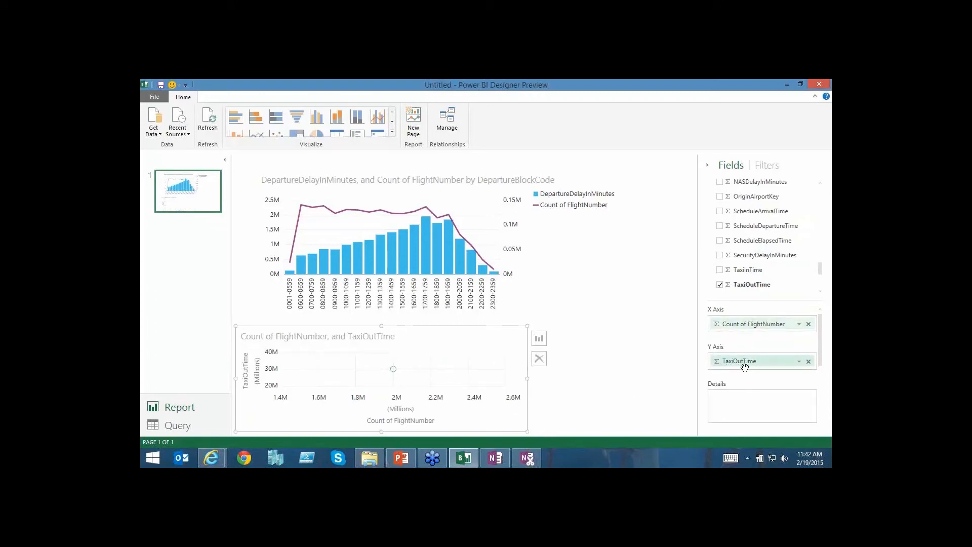
# Add DepartureDelayInMinutes to the scatter chart so it sets the bubble size.
pyautogui.scroll(3, 822, 266)
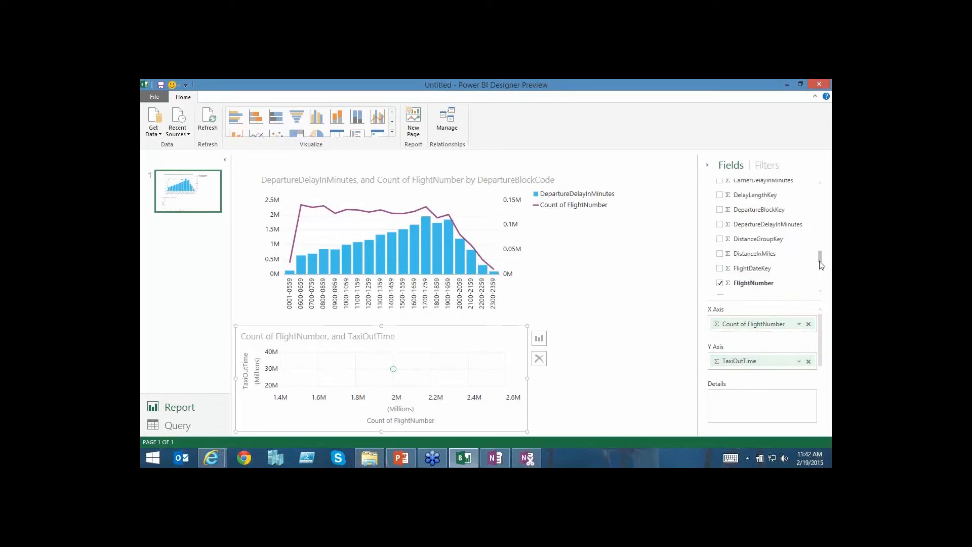
pyautogui.scroll(1, 821, 260)
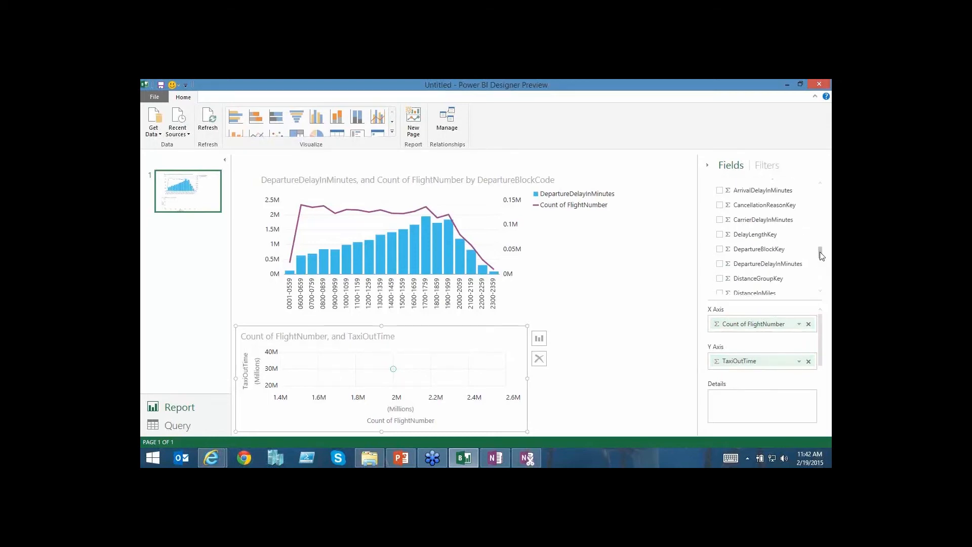
pyautogui.click(720, 269)
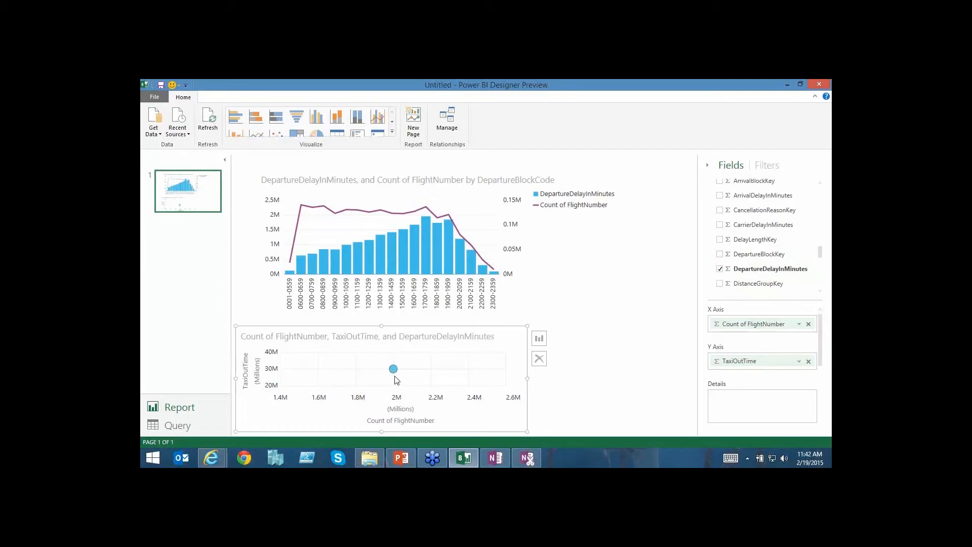
# Narrow the combo chart, then move the scatter chart to the lower-right corner of the page and make it taller.
pyautogui.click(585, 268)
pyautogui.moveTo(623, 318)
pyautogui.mouseDown()
pyautogui.moveTo(490, 320)
pyautogui.moveTo(560, 317)
pyautogui.moveTo(617, 330)
pyautogui.mouseUp()
pyautogui.click(471, 356)
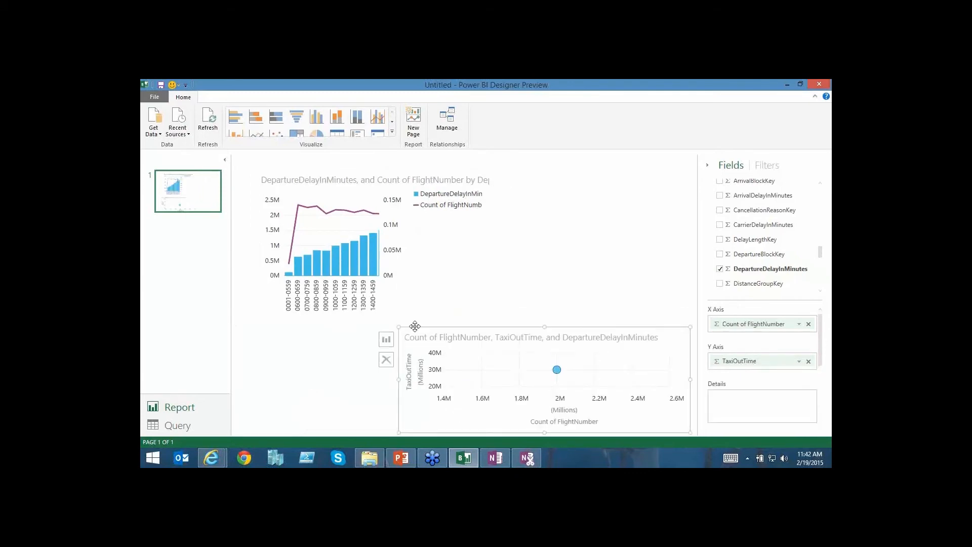
pyautogui.moveTo(399, 327); pyautogui.dragTo(433, 251)
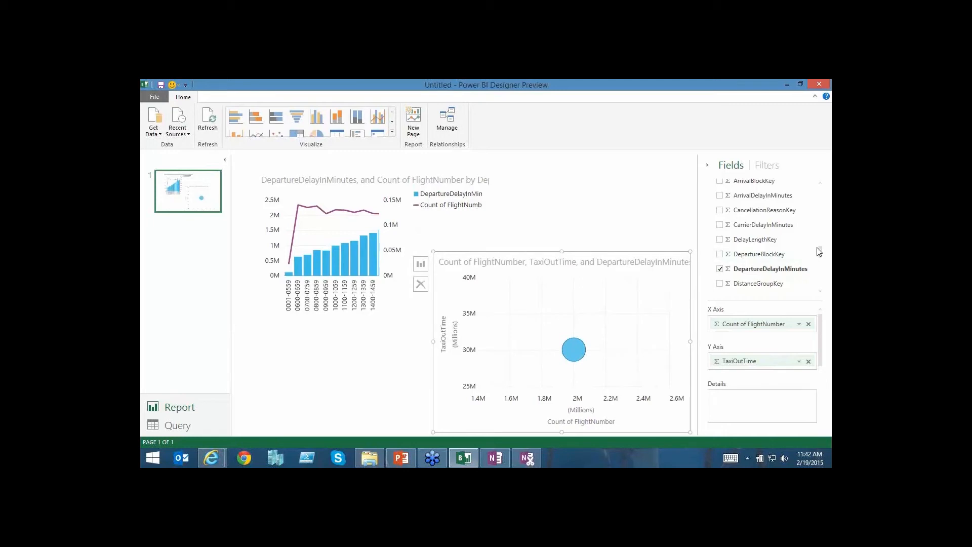
# Break the scatter chart down by AirlineLongName from the Airline table and aggregate TaxiOutTime as Average.
pyautogui.moveTo(820, 251); pyautogui.dragTo(822, 193)
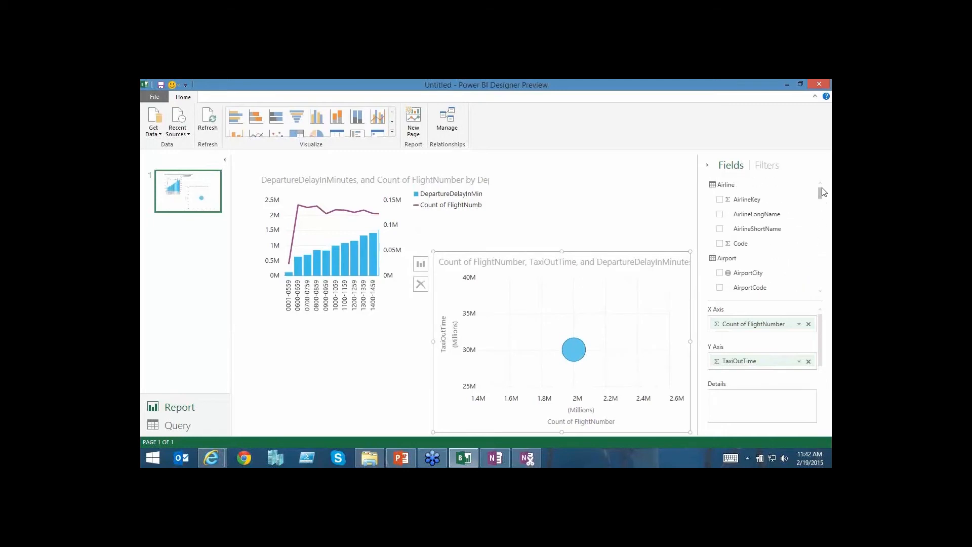
pyautogui.click(720, 214)
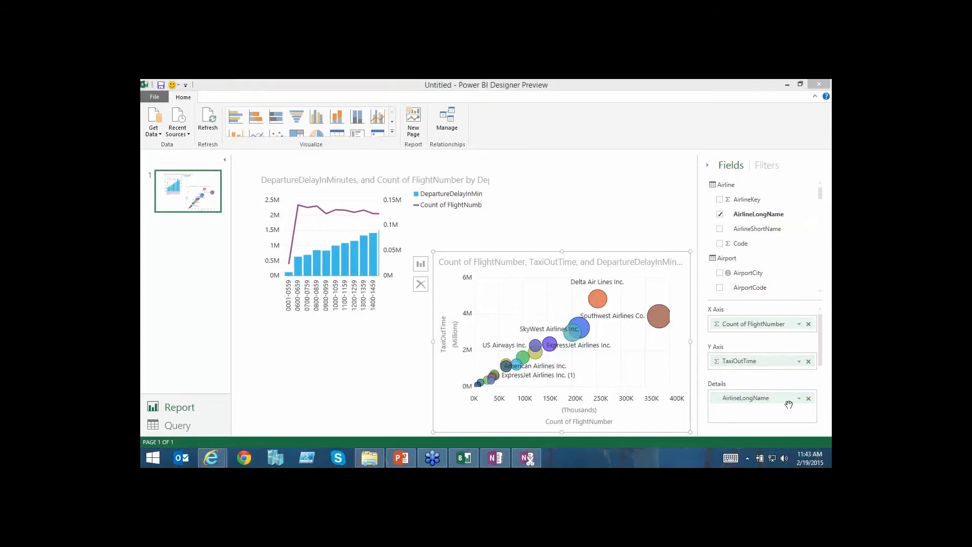
pyautogui.click(799, 362)
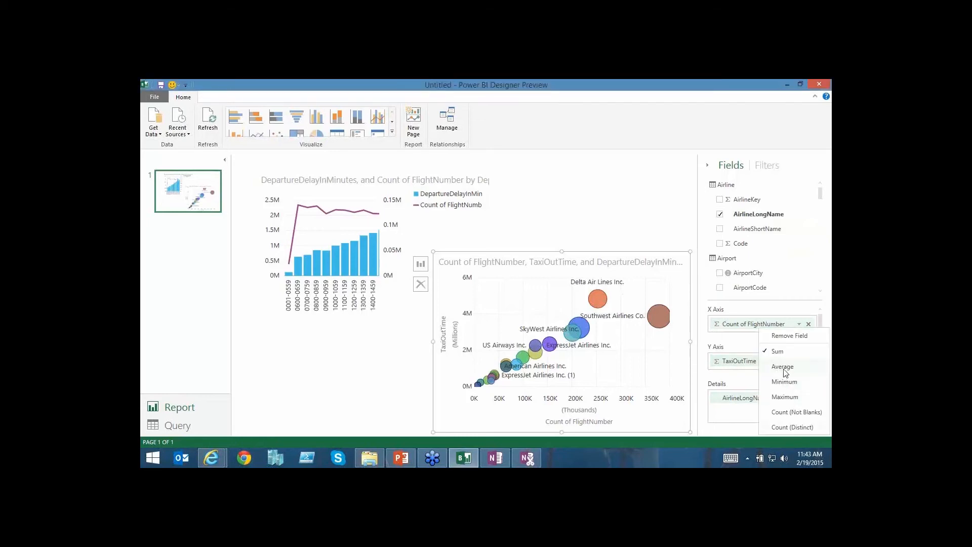
pyautogui.click(785, 371)
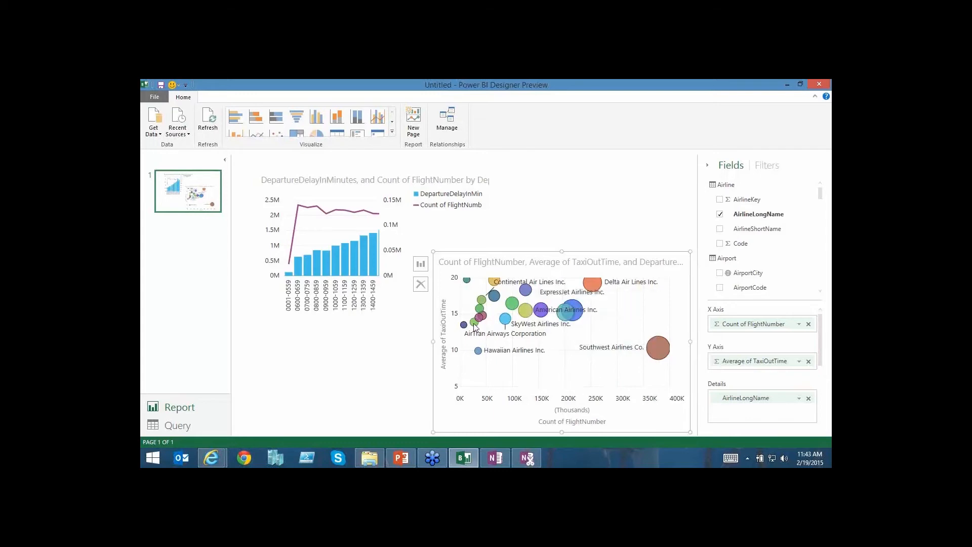
# Cross-filter the scatter chart by the 1200-1259 departure block column, and clear that selection.
pyautogui.moveTo(475, 328)
pyautogui.moveTo(353, 250)
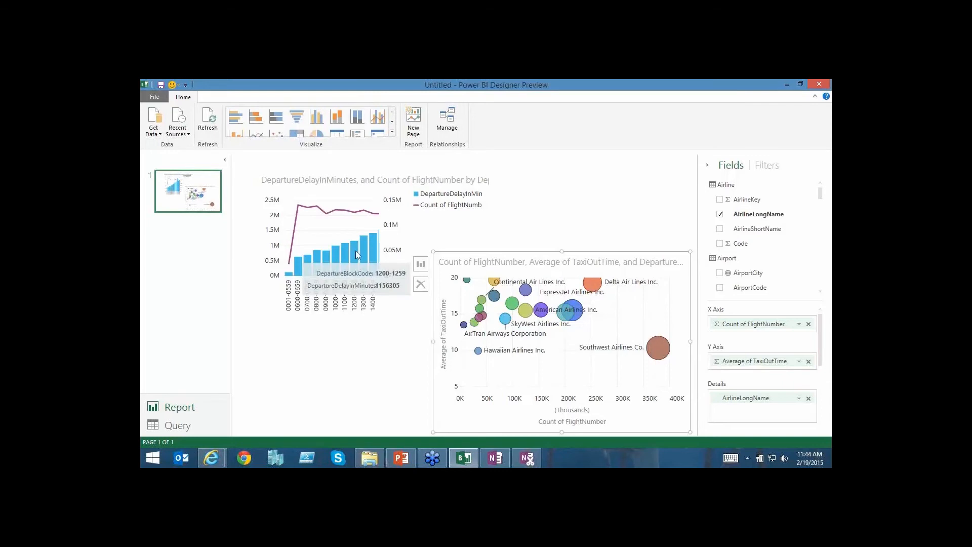
pyautogui.click(356, 251)
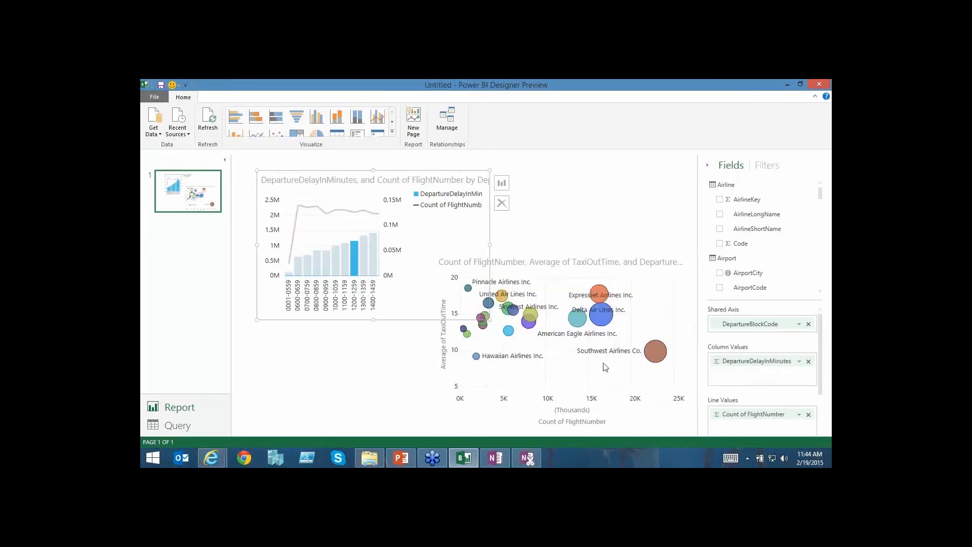
pyautogui.click(352, 231)
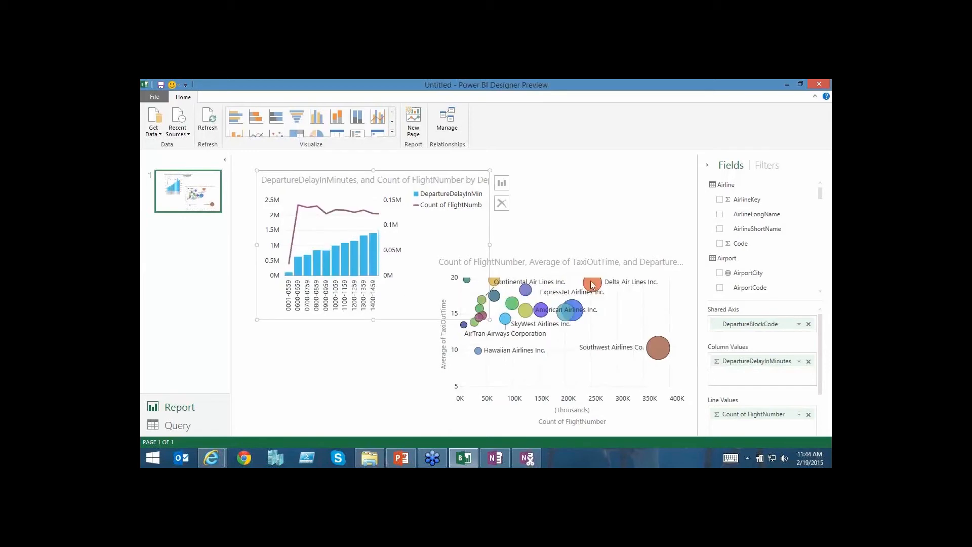
# Cross-highlight the combo chart by the Delta Air Lines Inc. bubble, and clear that selection.
pyautogui.click(590, 284)
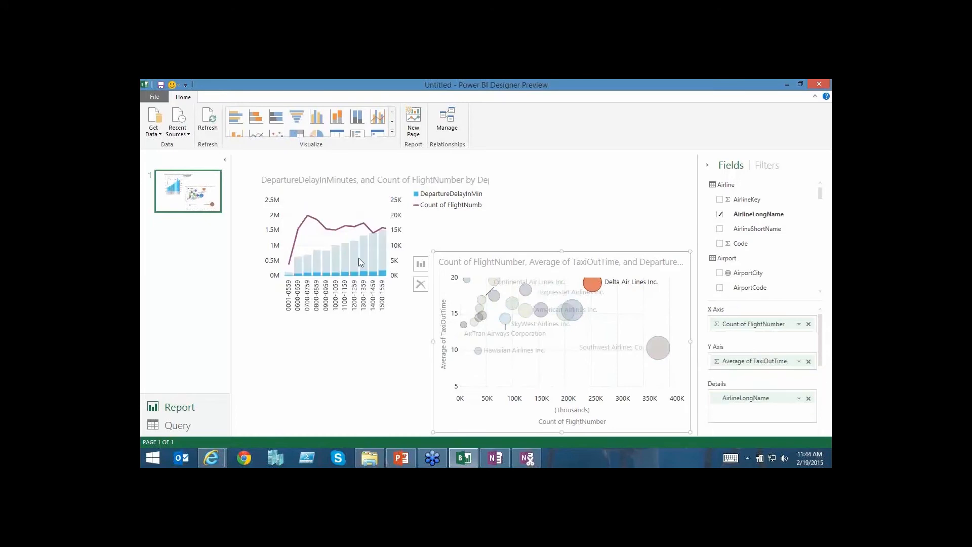
pyautogui.moveTo(353, 261)
pyautogui.click(353, 214)
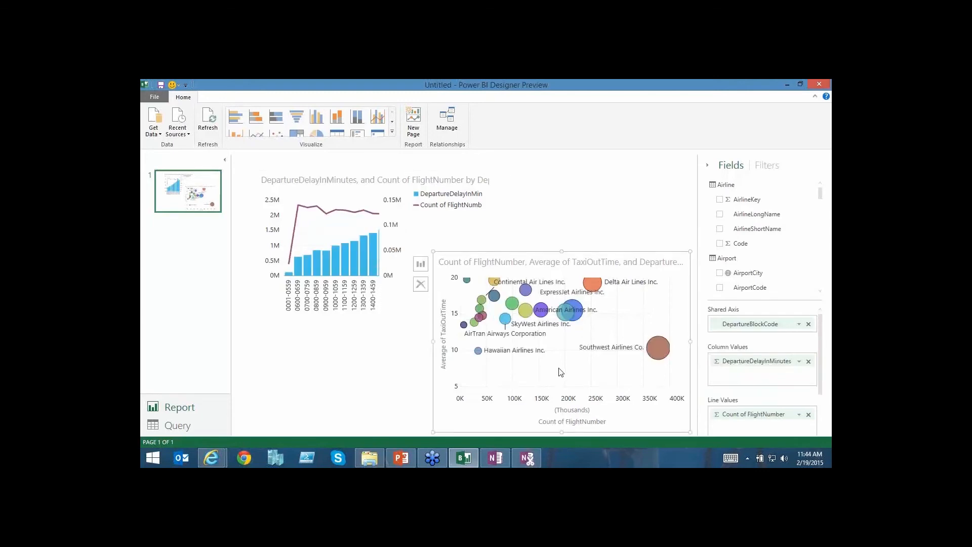
pyautogui.click(556, 381)
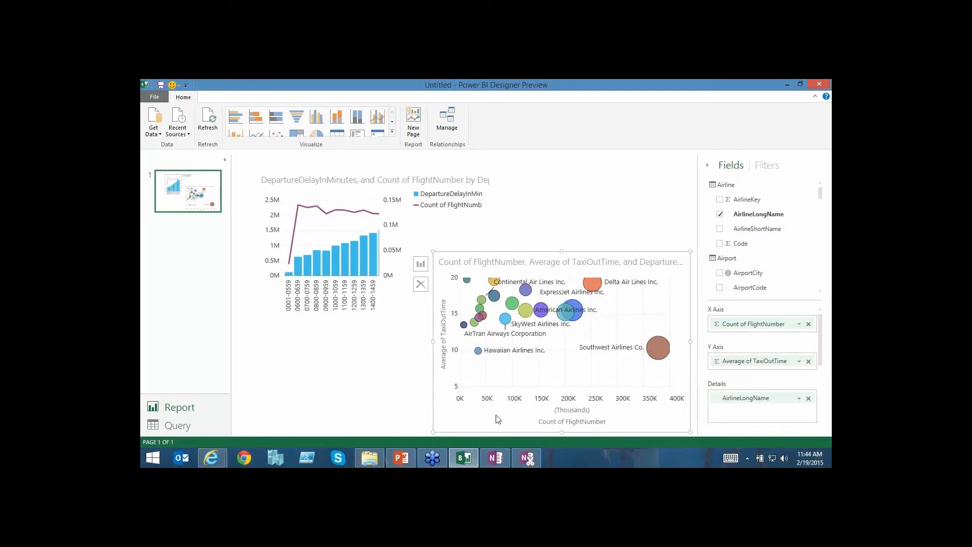
# Create a separate visual from CancellationReason in the CancellationReason table, with CancellationReasonKey removed from its values.
pyautogui.click(359, 374)
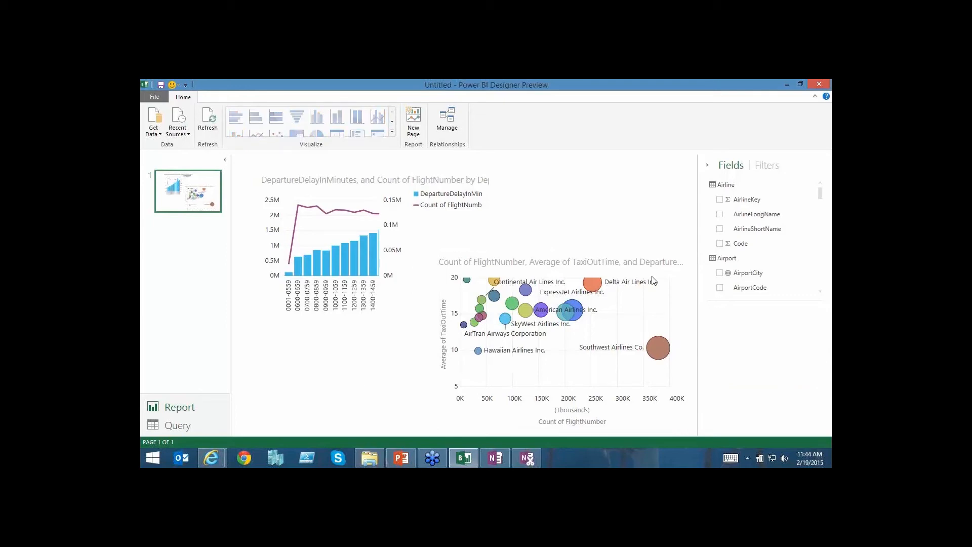
pyautogui.click(830, 125)
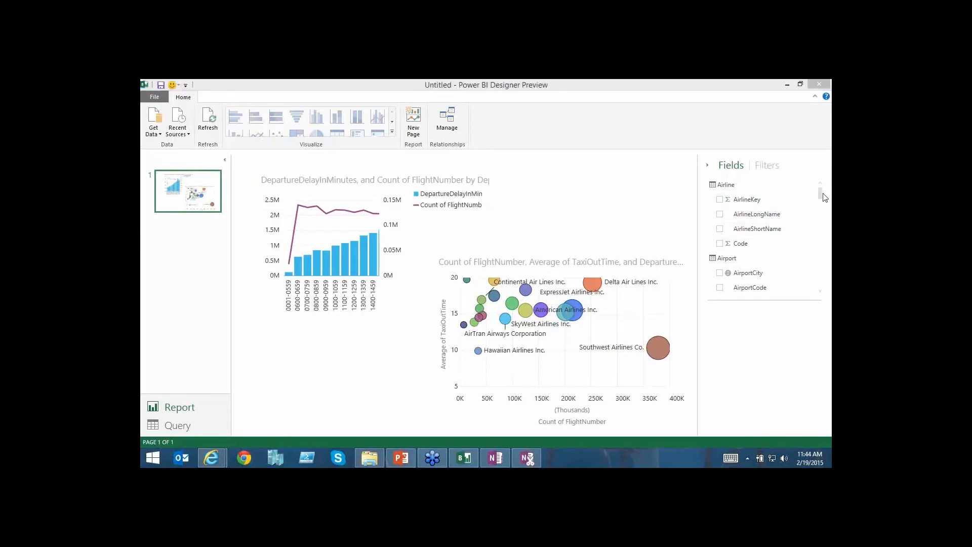
pyautogui.moveTo(821, 194); pyautogui.dragTo(821, 214)
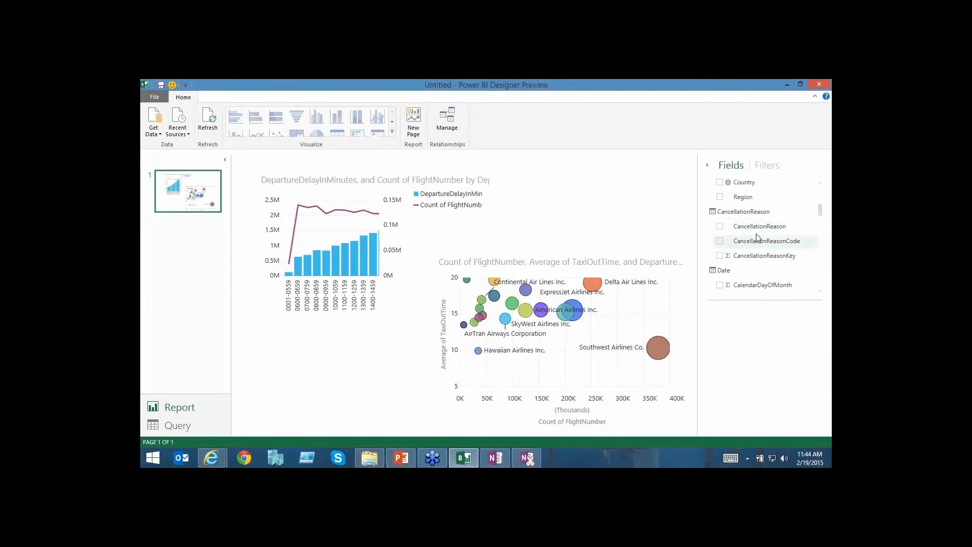
pyautogui.click(719, 227)
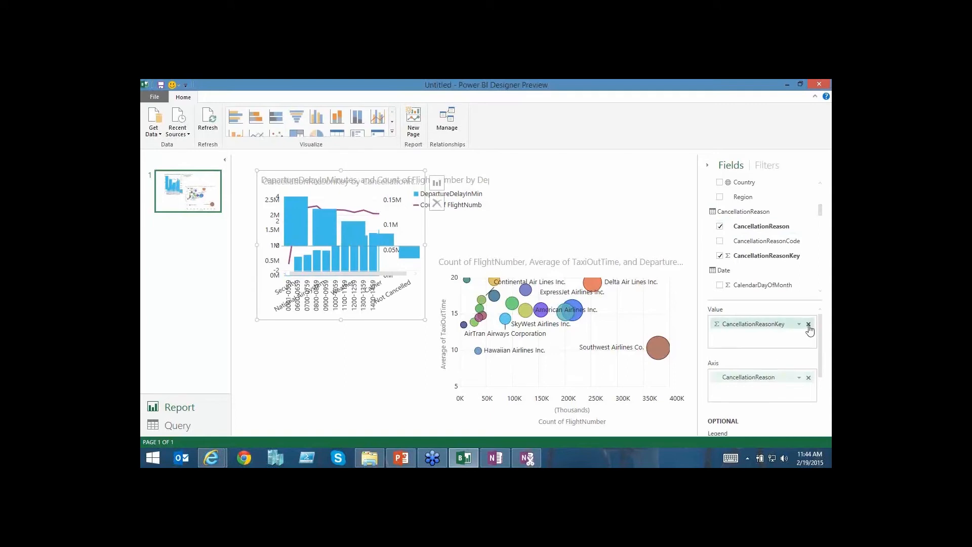
pyautogui.moveTo(777, 328); pyautogui.dragTo(686, 330)
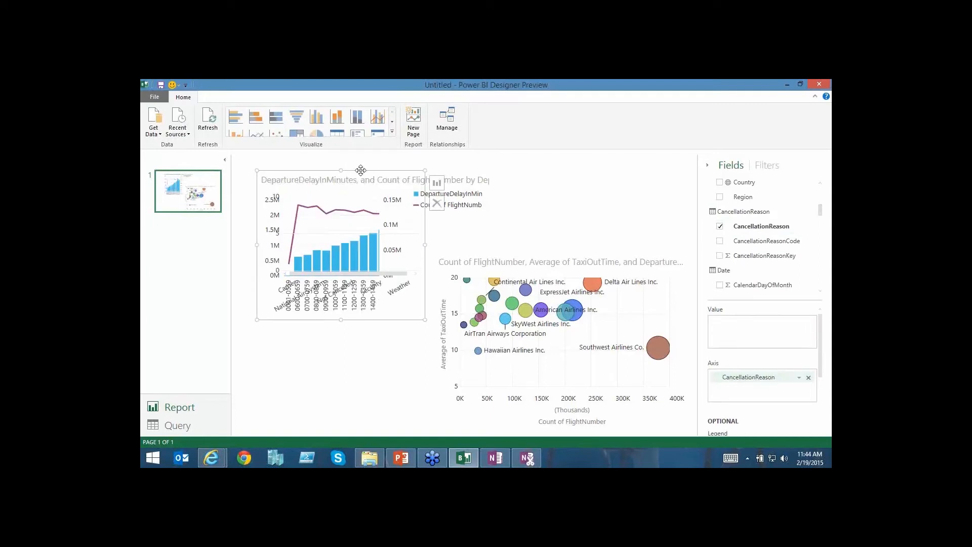
# Convert the CancellationReason visual to a slicer, move it to the page's upper-right corner and shrink it to fit above the scatter chart.
pyautogui.moveTo(359, 180); pyautogui.dragTo(349, 292)
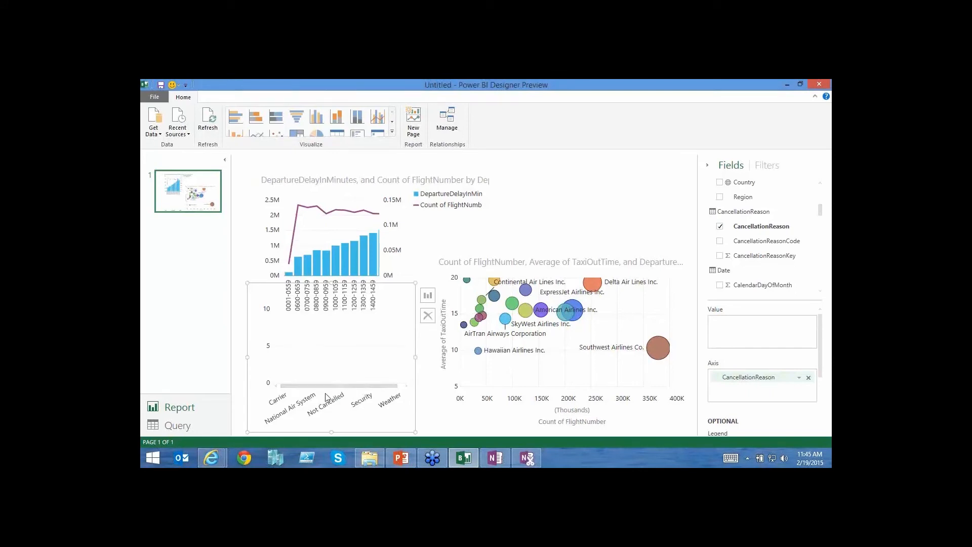
pyautogui.click(391, 132)
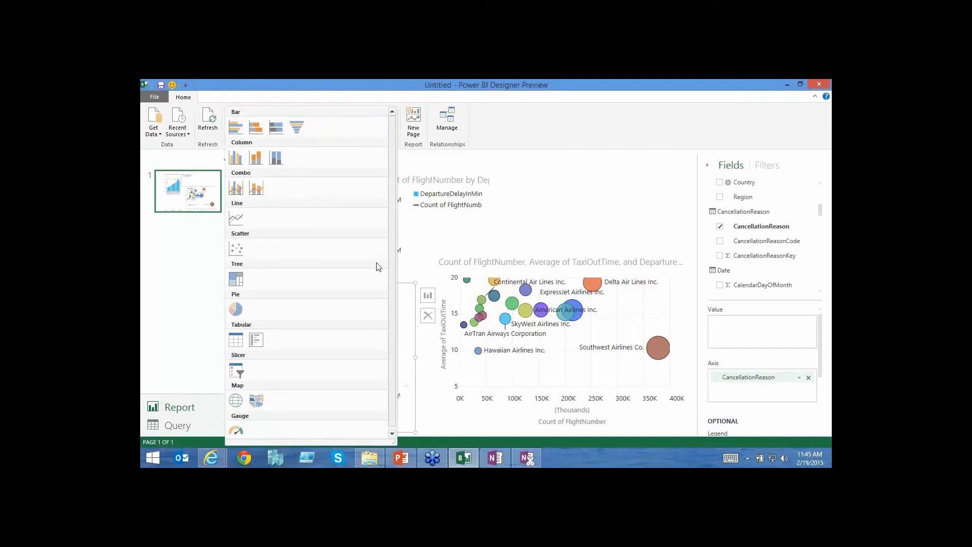
pyautogui.click(237, 372)
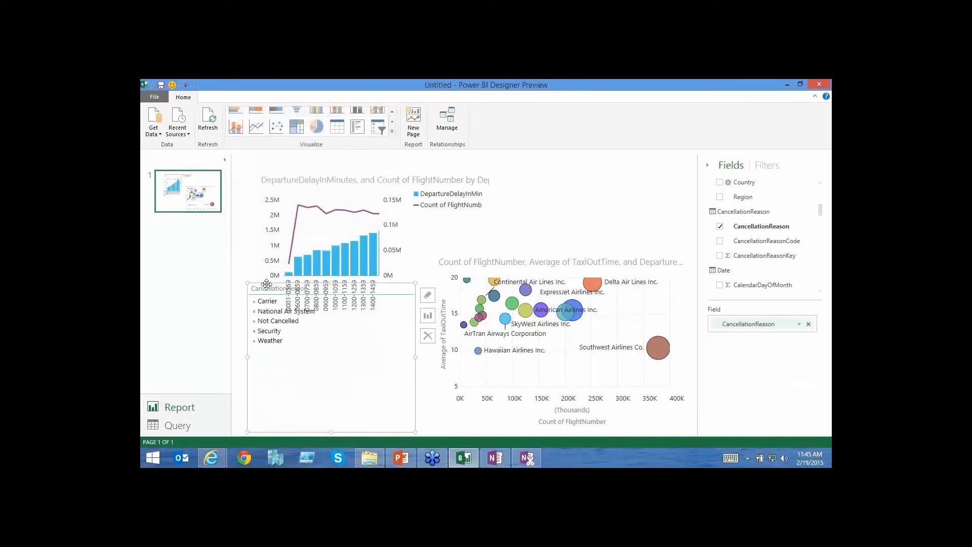
pyautogui.moveTo(277, 297); pyautogui.dragTo(306, 297)
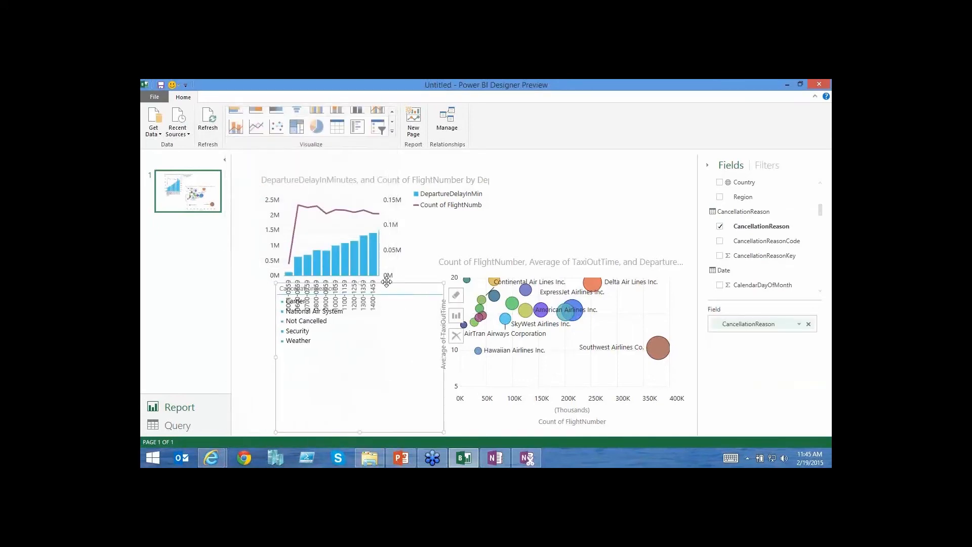
pyautogui.moveTo(443, 291); pyautogui.dragTo(633, 162)
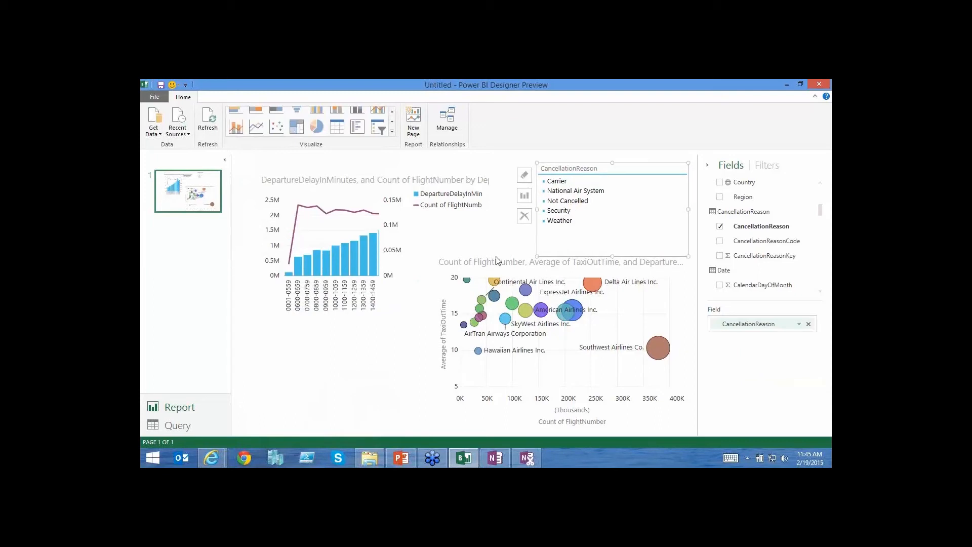
# Filter the charts with the slicer by Security, Weather, Not Cancelled, National Air System and Security again, and clear the filter.
pyautogui.click(561, 211)
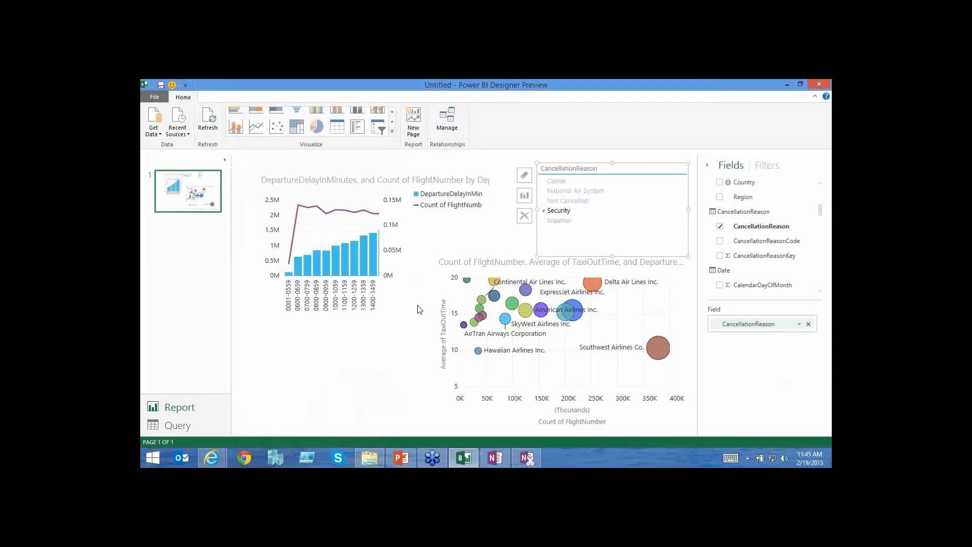
pyautogui.click(560, 221)
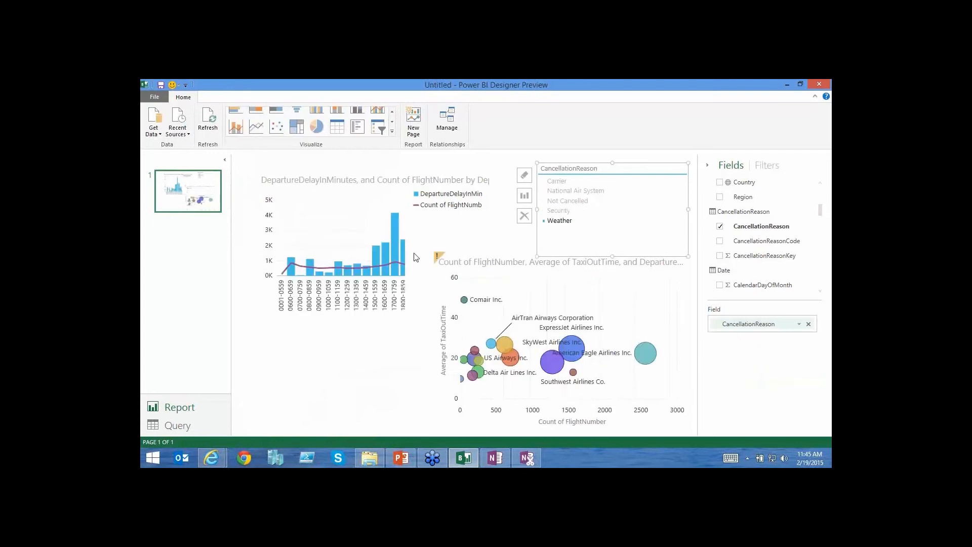
pyautogui.click(568, 200)
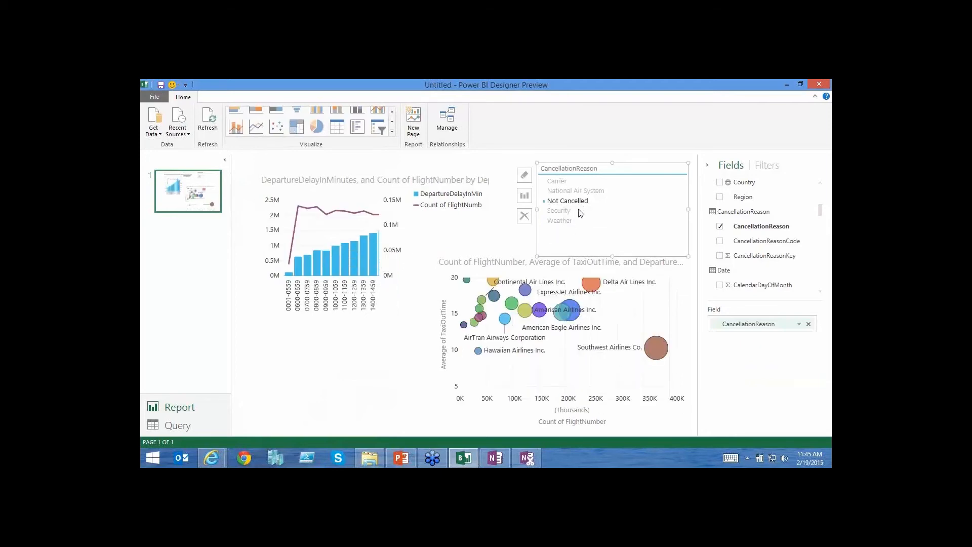
pyautogui.click(577, 191)
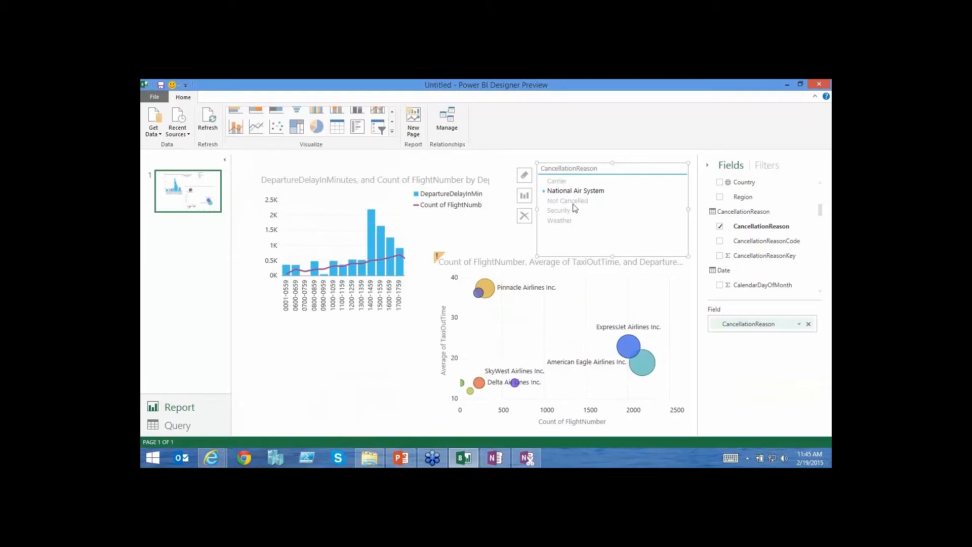
pyautogui.click(636, 212)
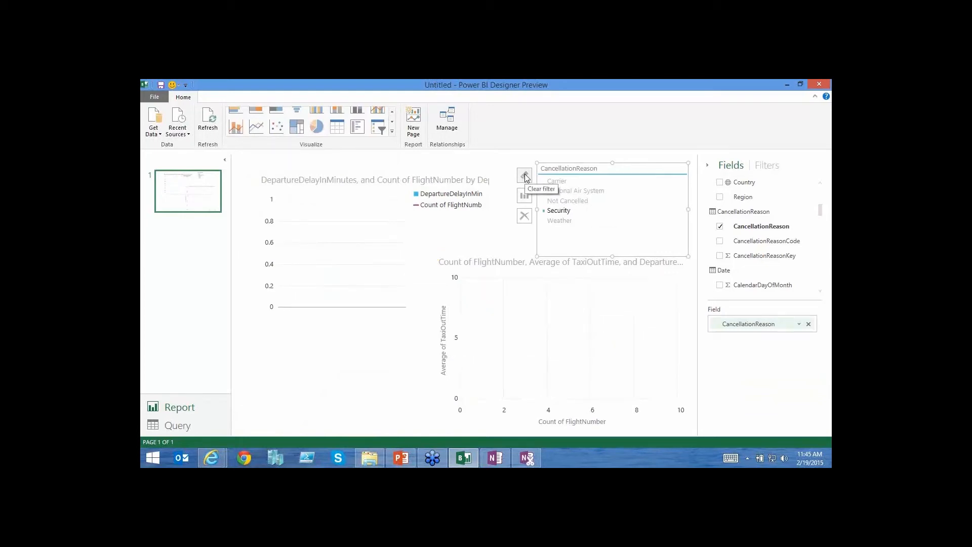
pyautogui.click(530, 179)
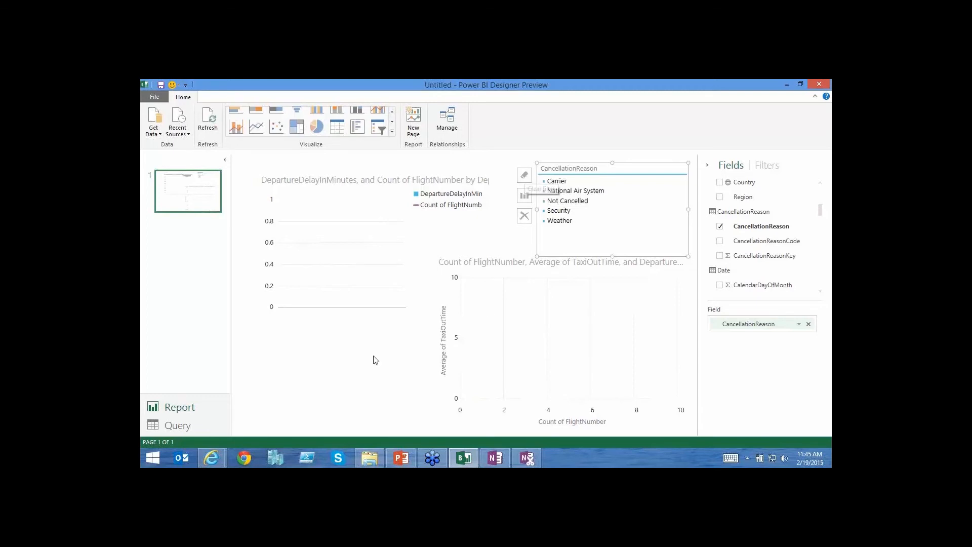
pyautogui.click(310, 382)
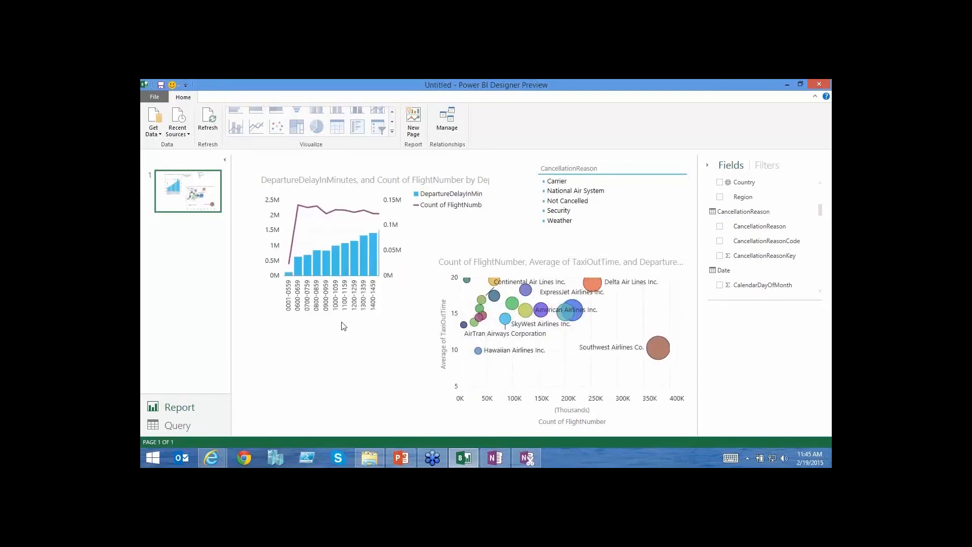
# Add a second report page with a map of AirportKey, using AirportState and AirportCity from the Airport table as the location levels.
pyautogui.click(413, 126)
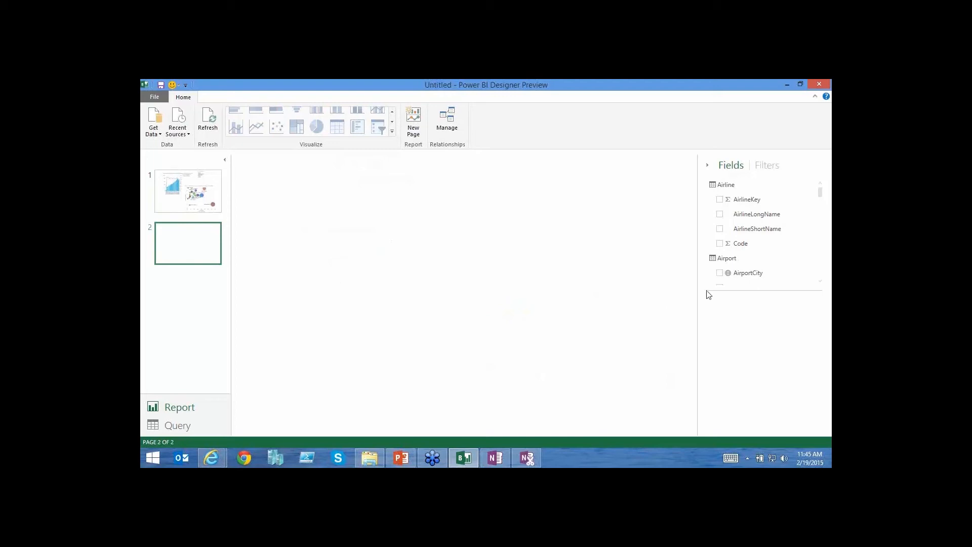
pyautogui.scroll(-1, 820, 198)
pyautogui.scroll(-1, 820, 202)
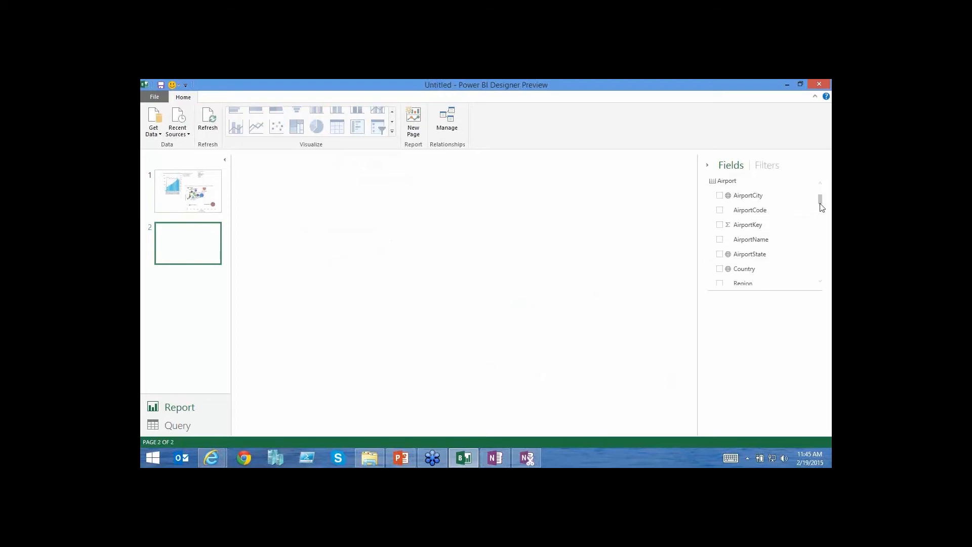
pyautogui.click(719, 254)
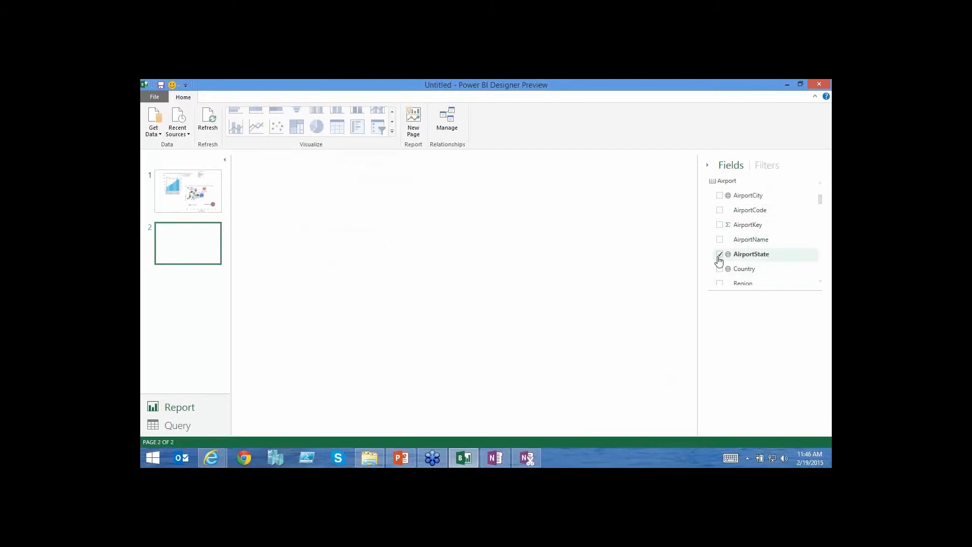
pyautogui.click(719, 225)
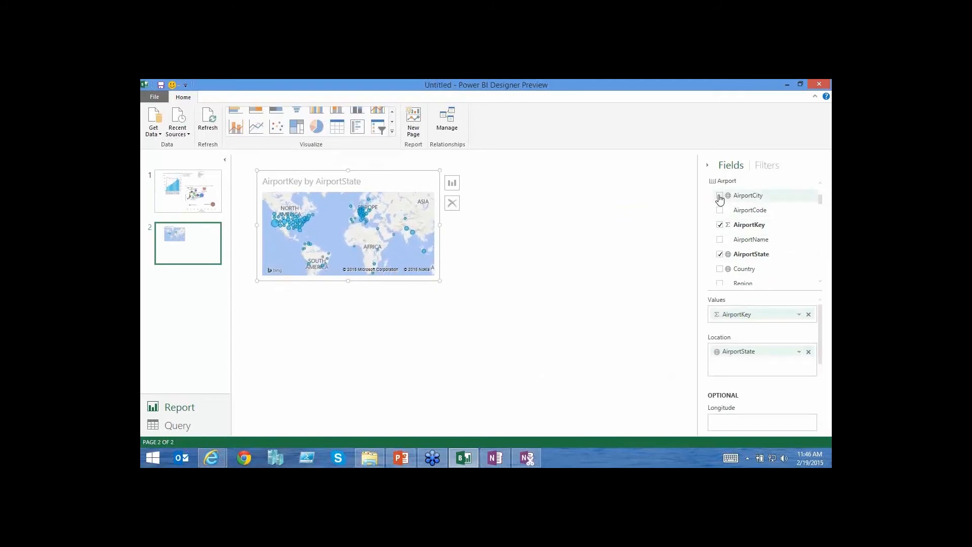
pyautogui.moveTo(732, 197); pyautogui.dragTo(750, 368)
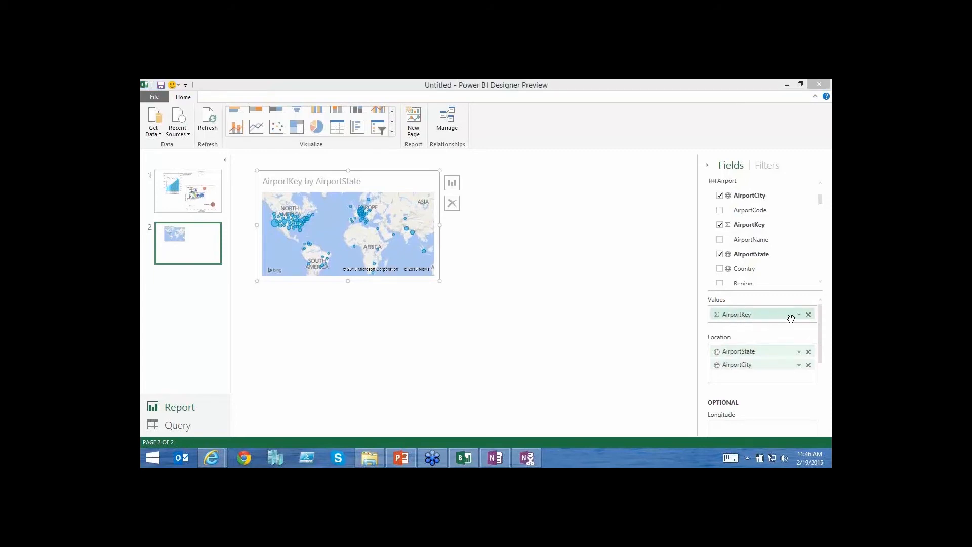
# Replace AirportKey with DepartureDelayInMinutes as the map's value, and enlarge the map.
pyautogui.click(809, 315)
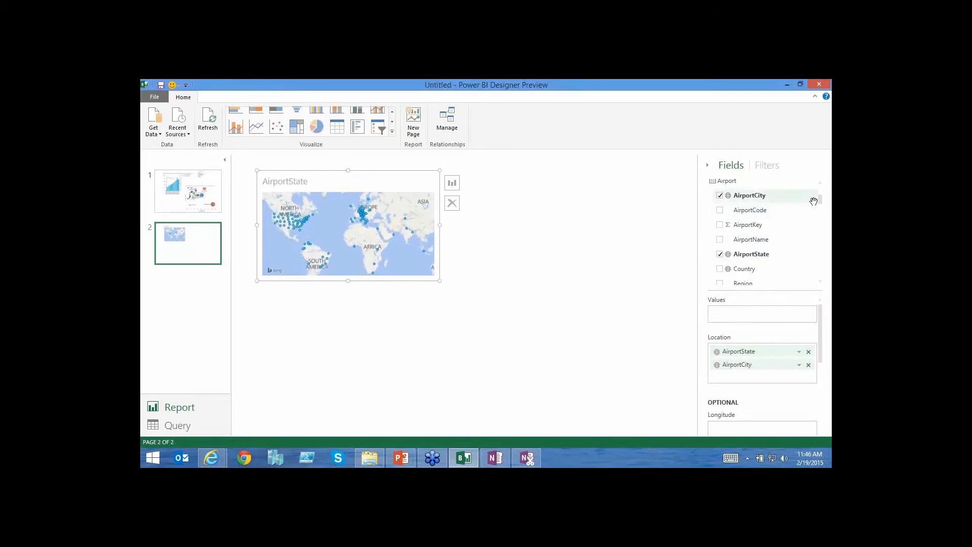
pyautogui.moveTo(820, 200); pyautogui.dragTo(822, 248)
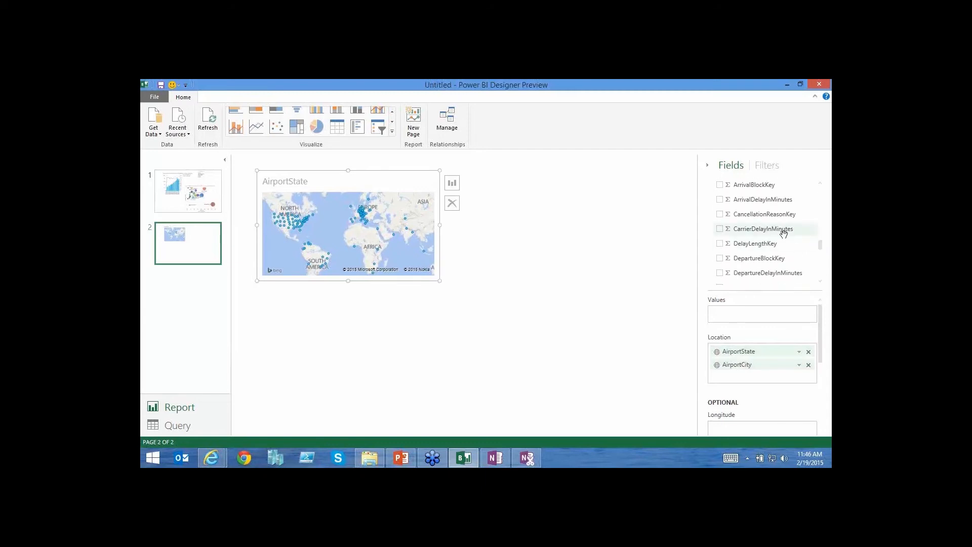
pyautogui.click(720, 273)
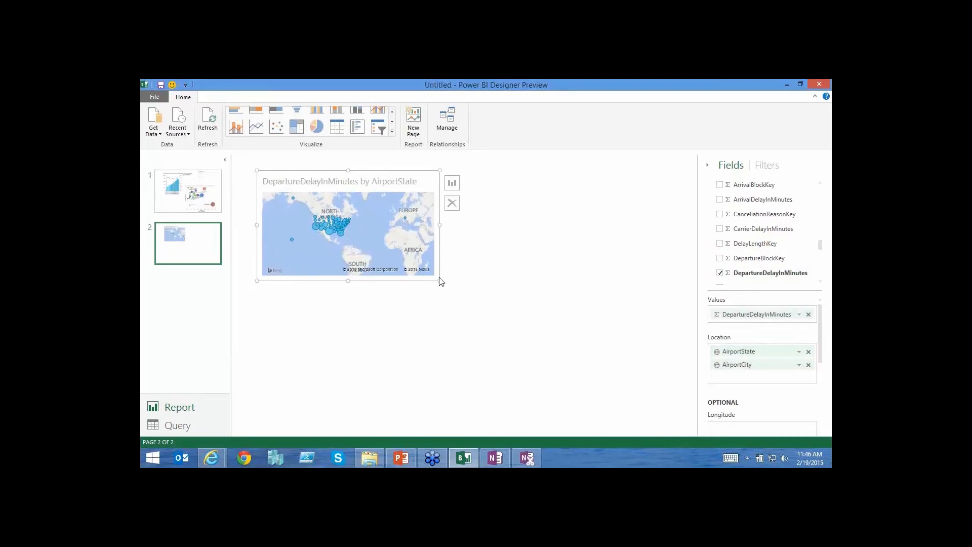
pyautogui.moveTo(440, 279); pyautogui.dragTo(470, 384)
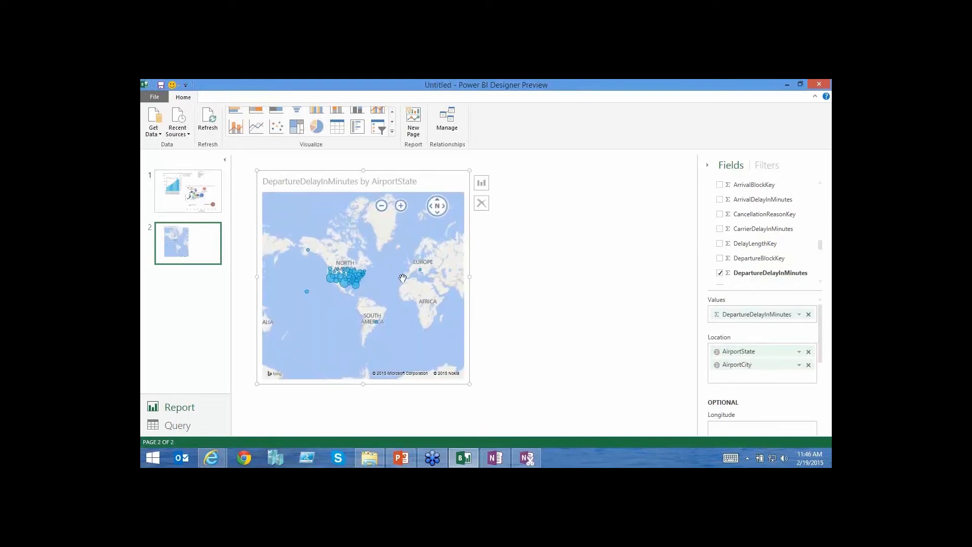
# Examine the departure delays across the United States on the map, drill down into Texas by city, and drill back up to the states.
pyautogui.scroll(2, 347, 312)
pyautogui.moveTo(349, 299); pyautogui.dragTo(373, 334)
pyautogui.scroll(-1, 373, 334)
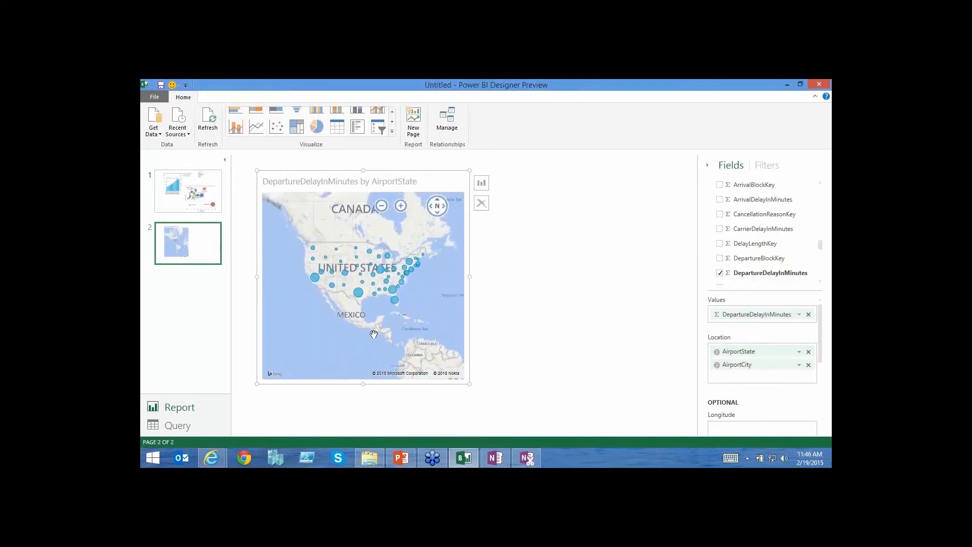
pyautogui.scroll(2, 369, 306)
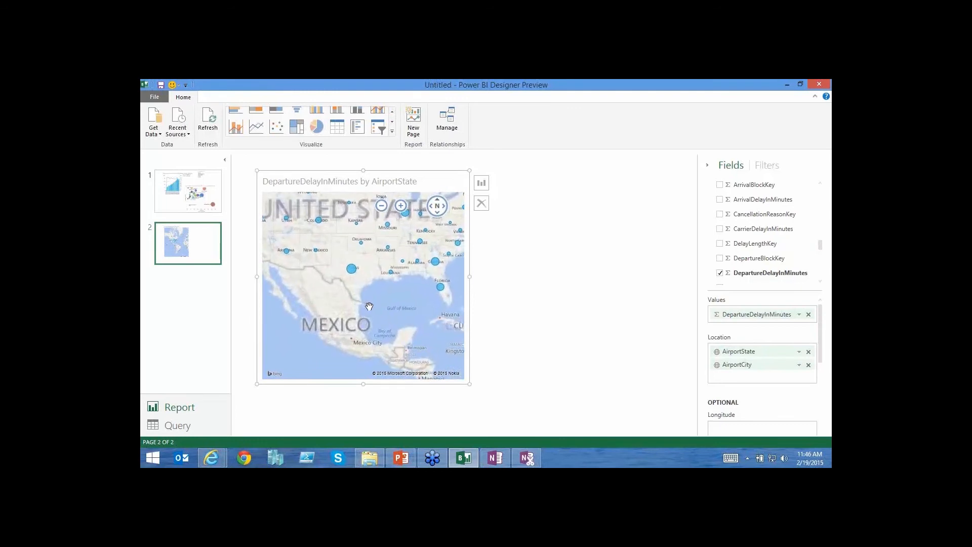
pyautogui.scroll(-2, 349, 299)
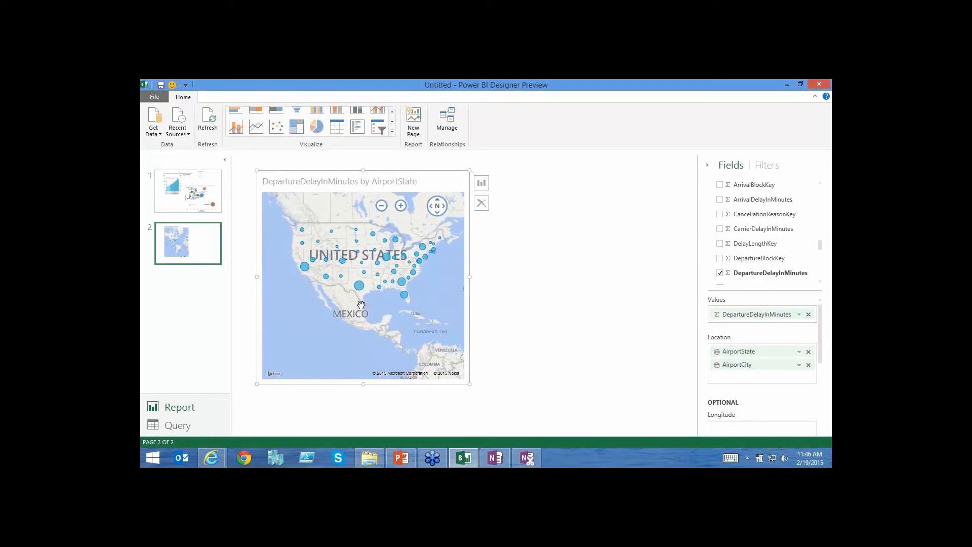
pyautogui.moveTo(361, 291)
pyautogui.doubleClick(359, 287)
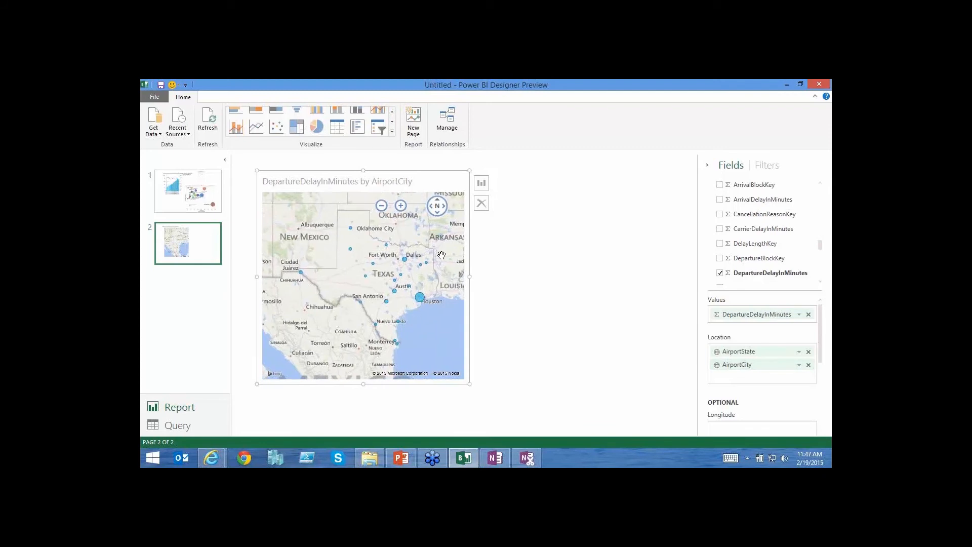
pyautogui.moveTo(440, 251)
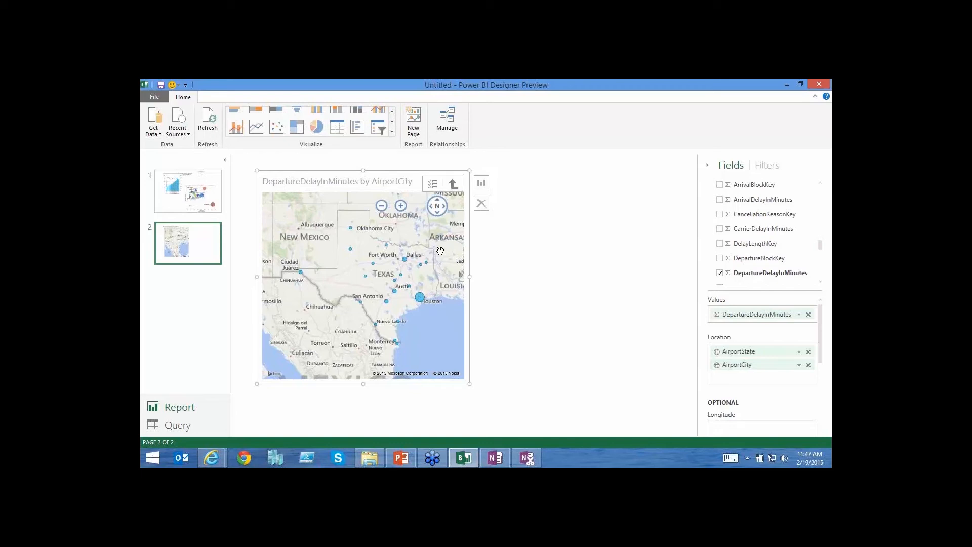
pyautogui.click(453, 185)
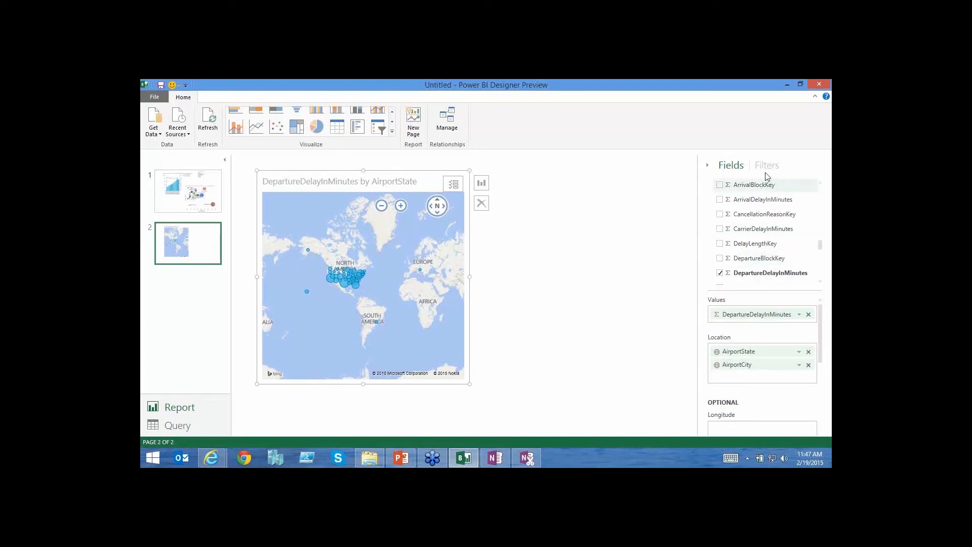
# Add a column chart of Passengers by Major city served from the Busiest Airports table beside the map.
pyautogui.click(611, 285)
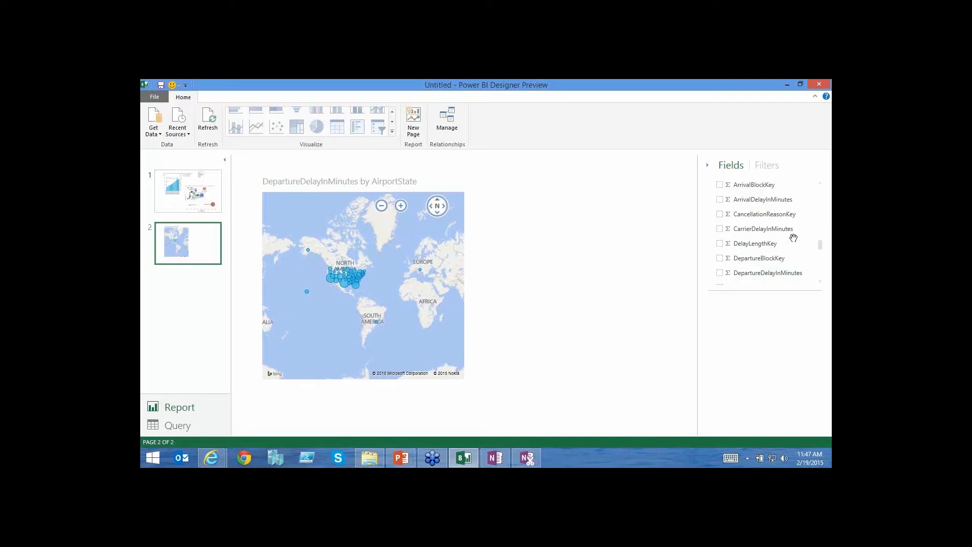
pyautogui.moveTo(820, 245); pyautogui.dragTo(818, 271)
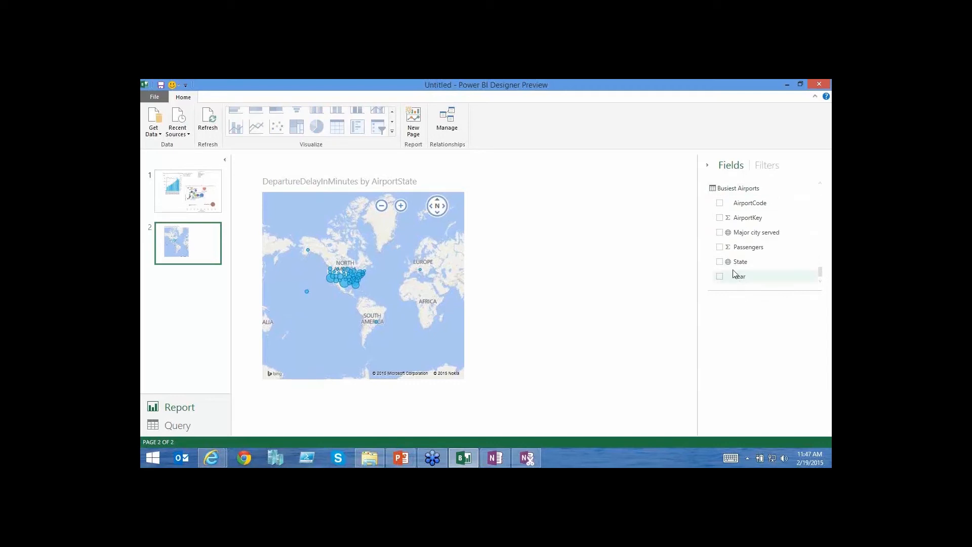
pyautogui.click(719, 247)
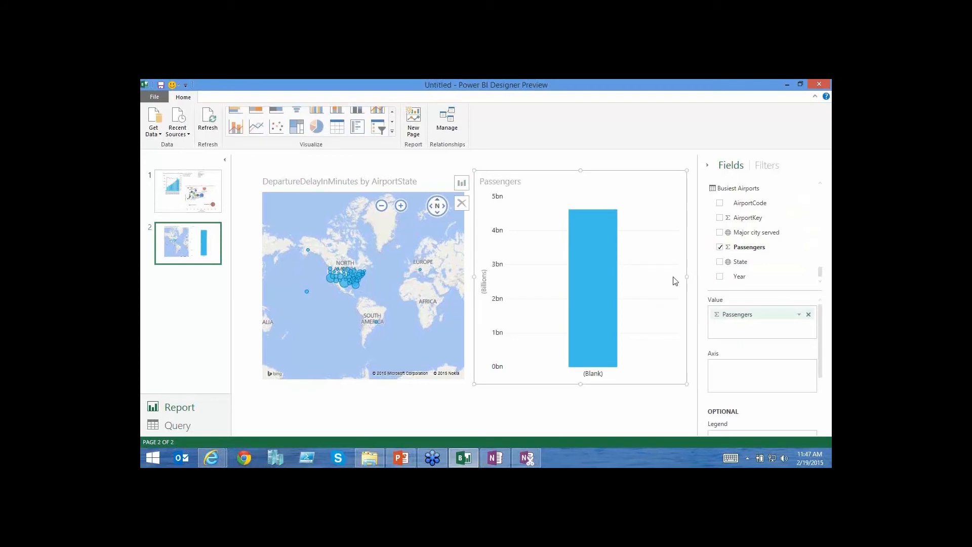
pyautogui.click(719, 233)
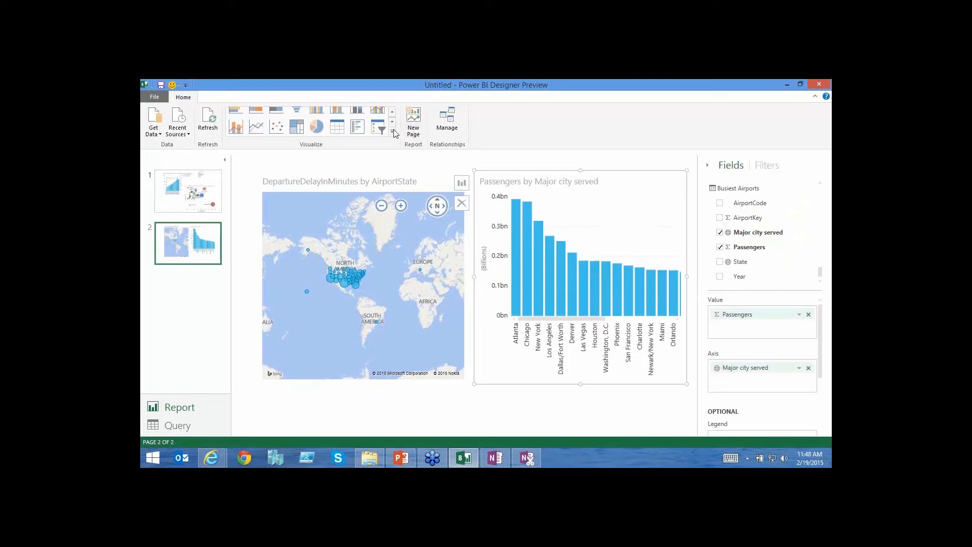
# Convert the passenger chart to a funnel and sort it by Passengers.
pyautogui.click(461, 183)
pyautogui.click(462, 215)
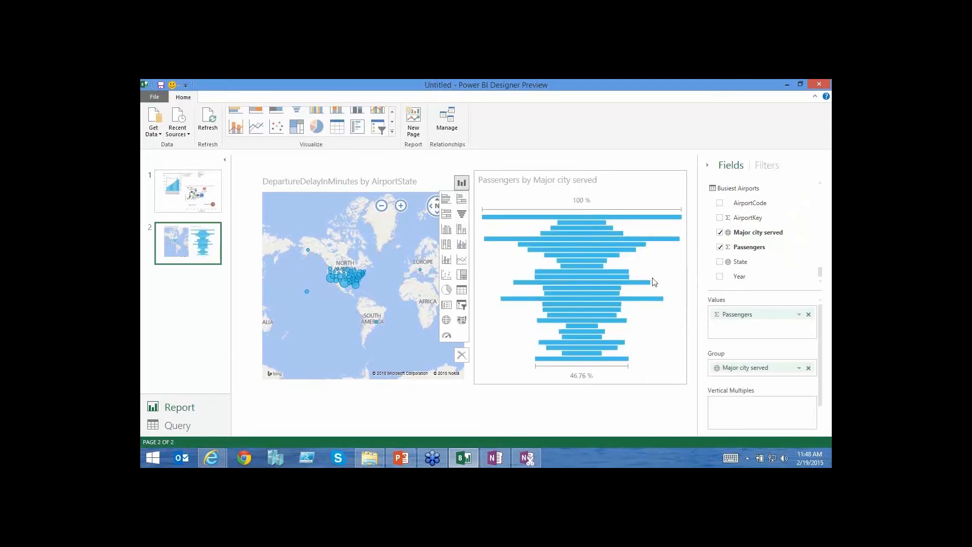
pyautogui.moveTo(673, 192)
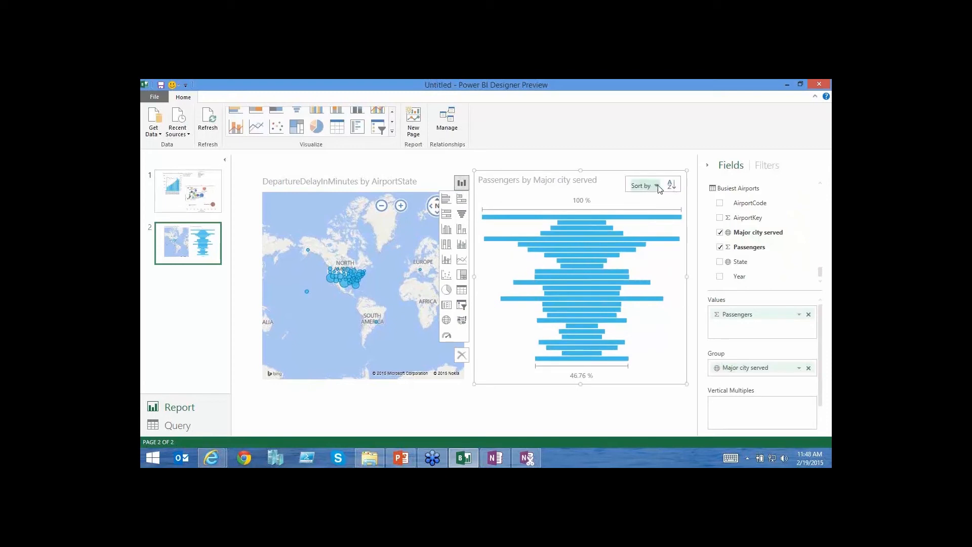
pyautogui.click(658, 187)
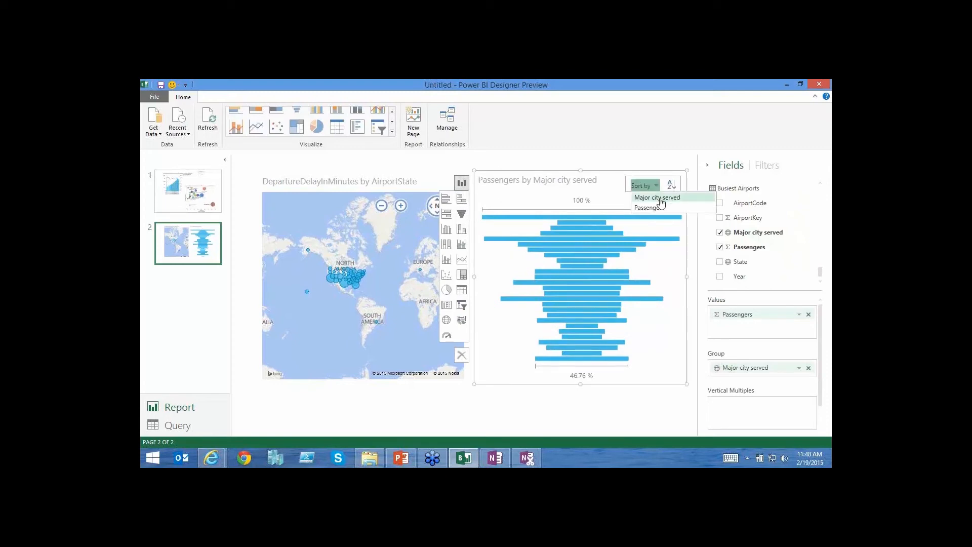
pyautogui.click(656, 208)
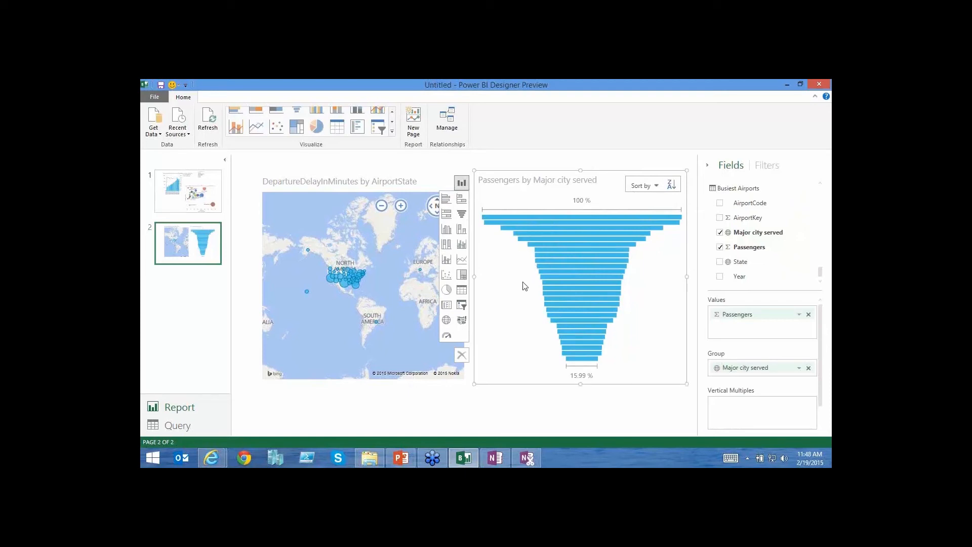
# Highlight the funnel's fourth-largest city to cross-filter the map, inspect the United States closely, and clear the highlight and selection.
pyautogui.click(578, 233)
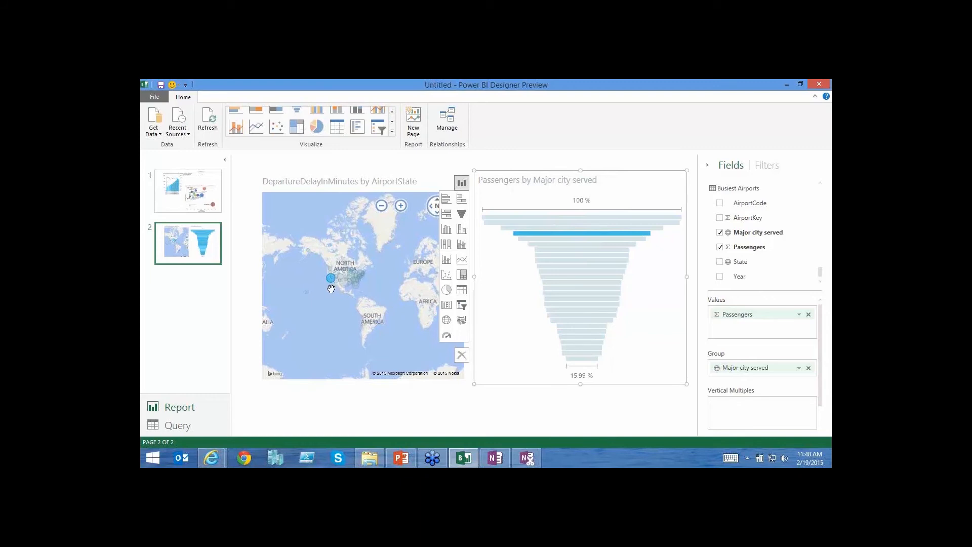
pyautogui.scroll(4, 333, 290)
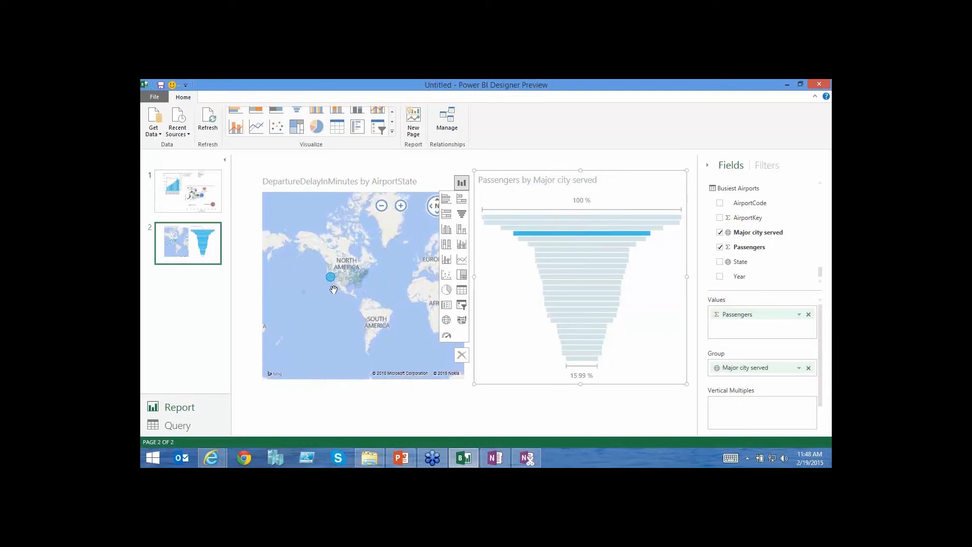
pyautogui.moveTo(535, 234)
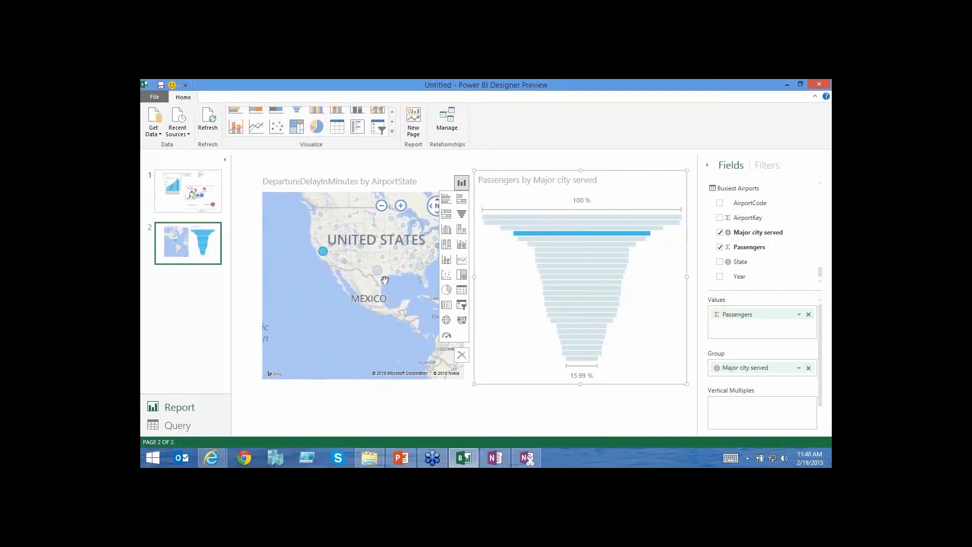
pyautogui.click(494, 287)
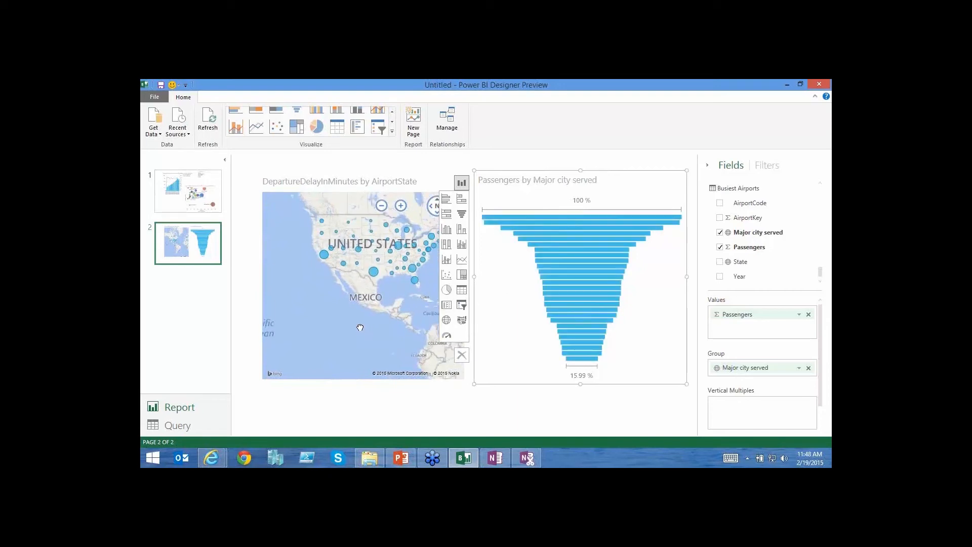
pyautogui.click(380, 328)
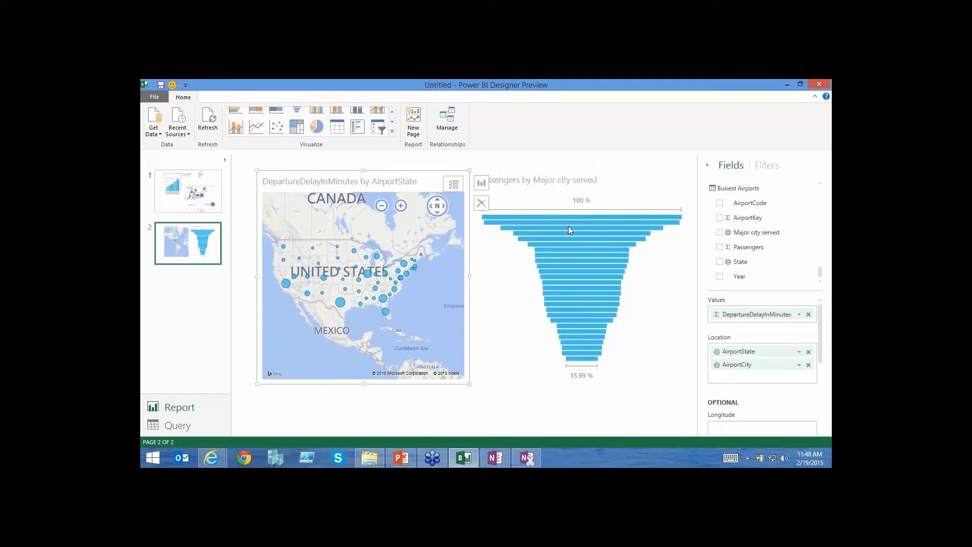
pyautogui.moveTo(569, 230)
pyautogui.click(437, 432)
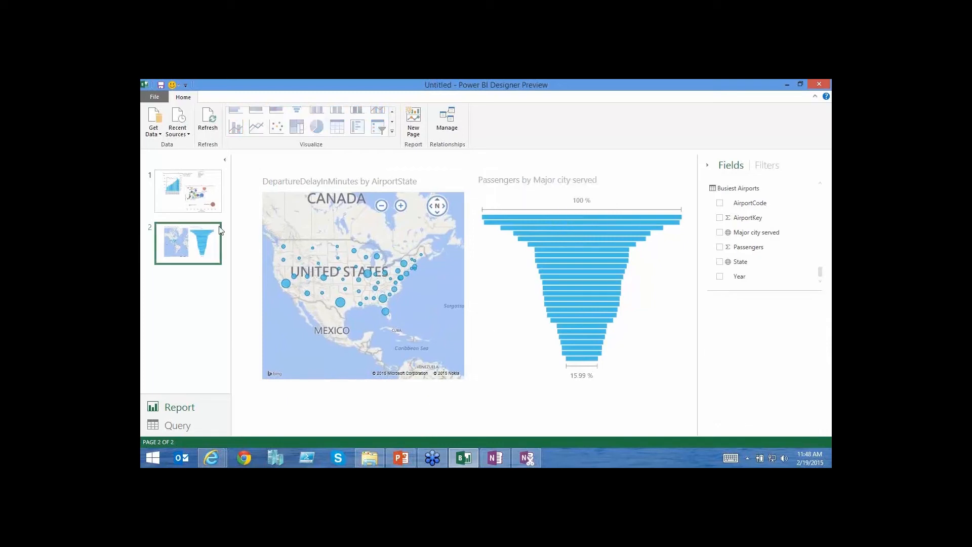
# Add a third report page with a column chart of DepartureDelayInMinutes by DepartureBlockTime.
pyautogui.click(413, 121)
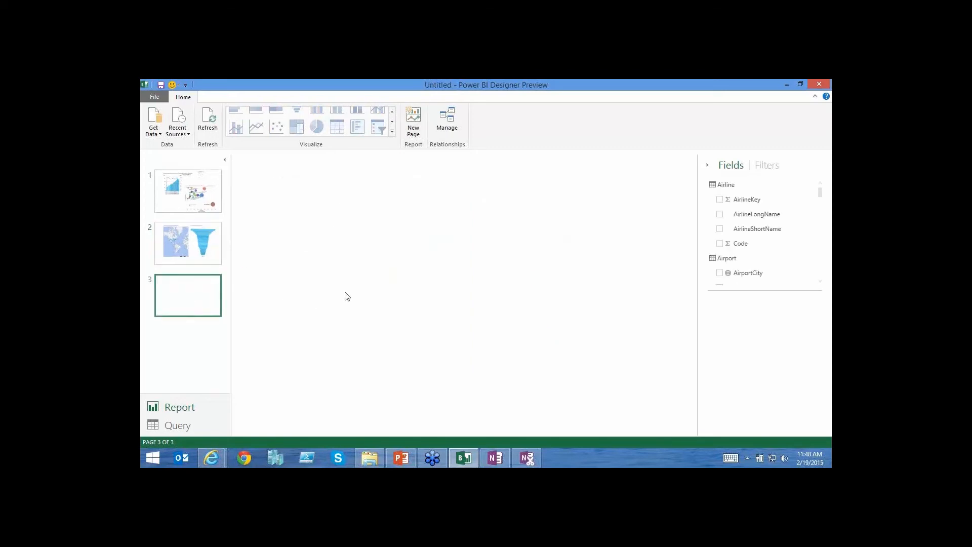
pyautogui.moveTo(820, 194); pyautogui.dragTo(825, 253)
pyautogui.click(719, 250)
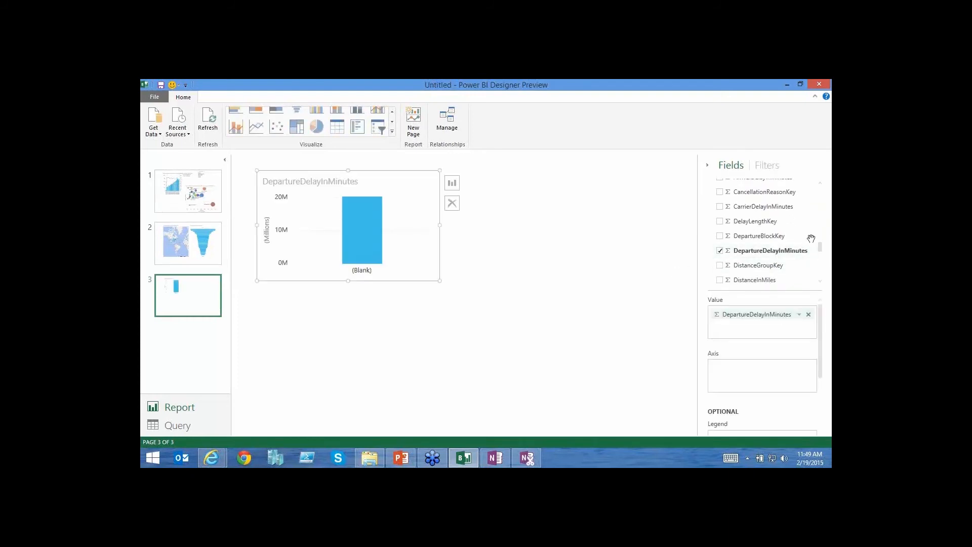
pyautogui.moveTo(820, 252)
pyautogui.mouseDown()
pyautogui.moveTo(826, 279)
pyautogui.moveTo(830, 202)
pyautogui.moveTo(824, 234)
pyautogui.mouseUp()
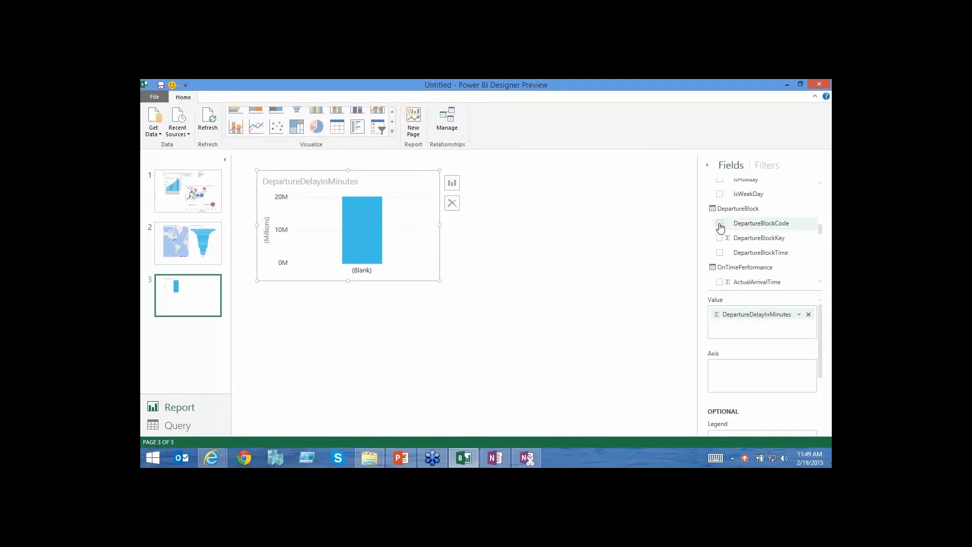
pyautogui.click(719, 252)
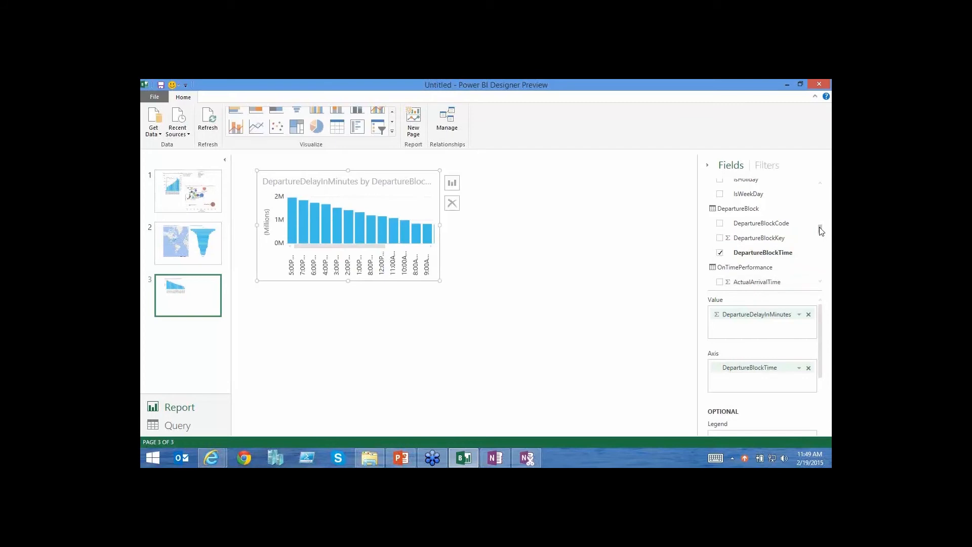
# Convert the departure delay chart on the third page to a treemap and enlarge it.
pyautogui.moveTo(823, 227); pyautogui.dragTo(826, 181)
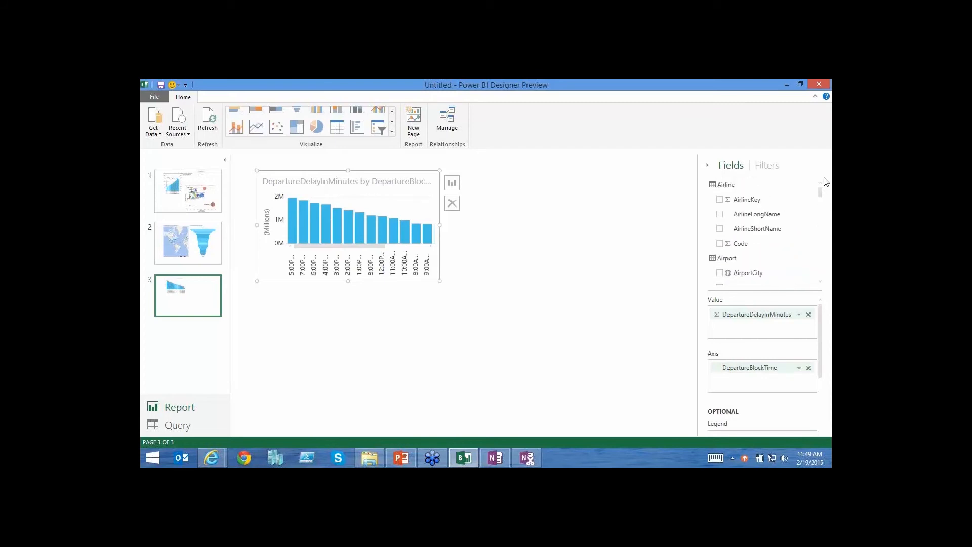
pyautogui.click(297, 127)
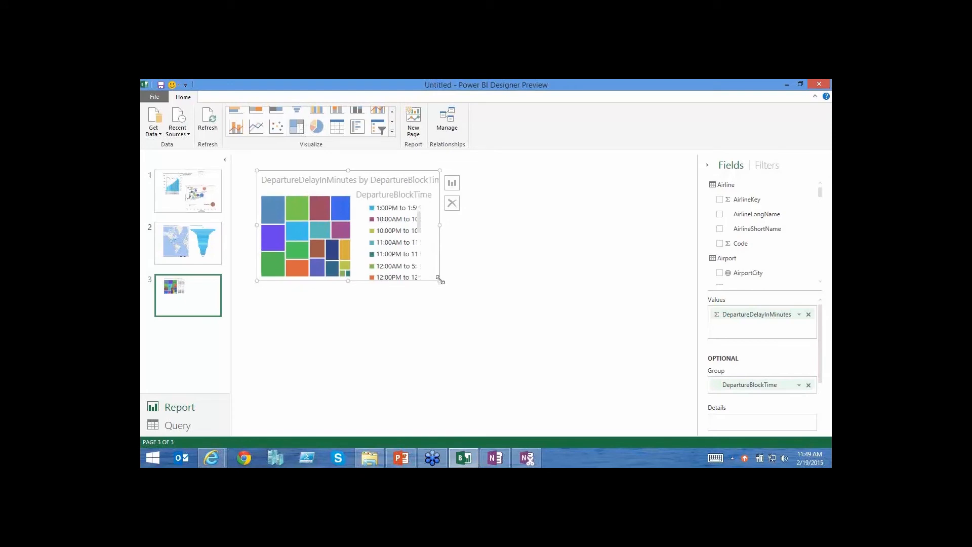
pyautogui.moveTo(439, 279); pyautogui.dragTo(470, 317)
pyautogui.moveTo(508, 358); pyautogui.dragTo(553, 403)
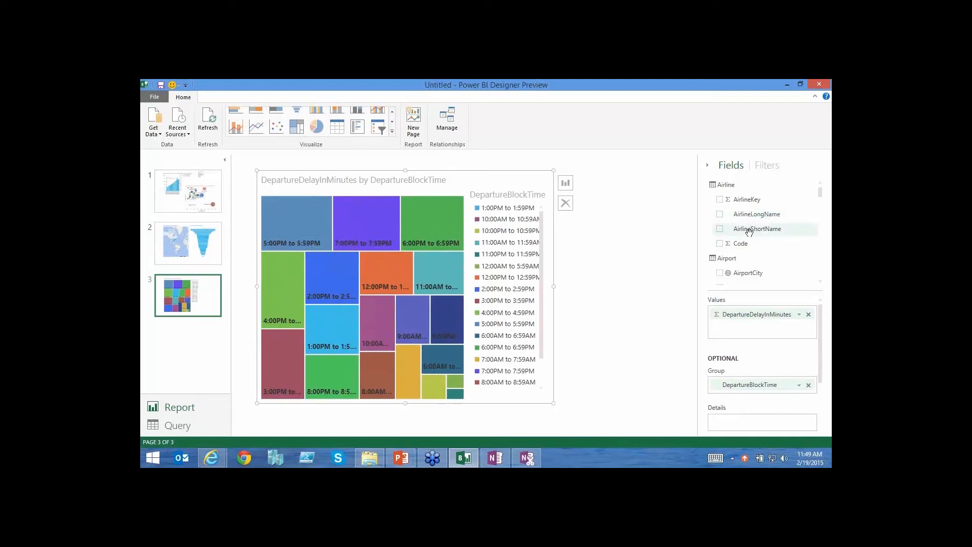
# Add AirlineShortName as the treemap's details, enlarge the treemap further, and examine the delays per airline within the time blocks.
pyautogui.moveTo(758, 232); pyautogui.dragTo(758, 429)
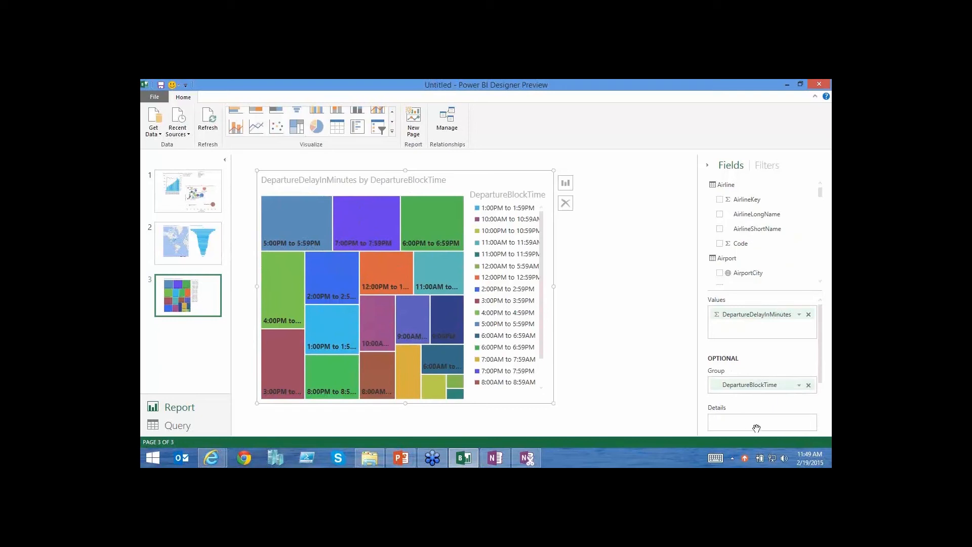
pyautogui.moveTo(554, 404); pyautogui.dragTo(624, 431)
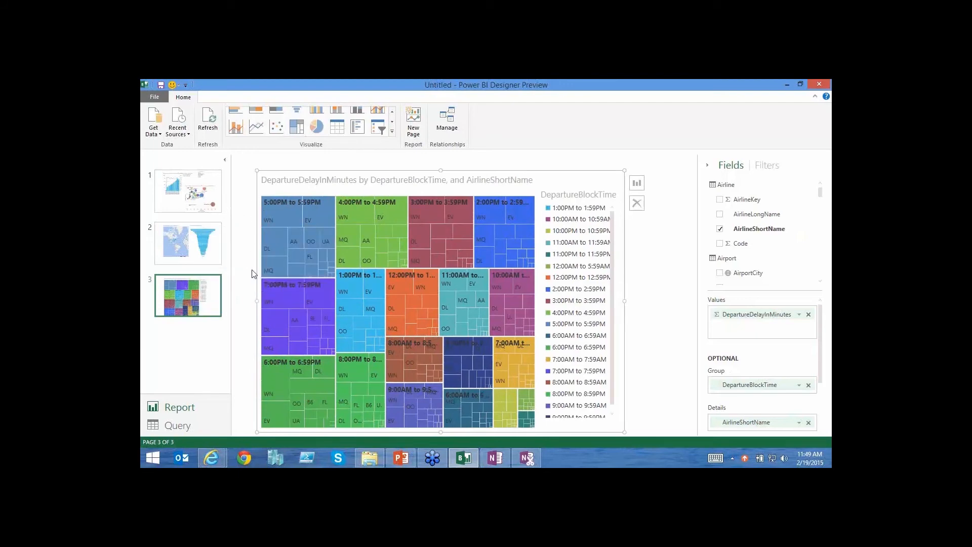
pyautogui.moveTo(270, 248)
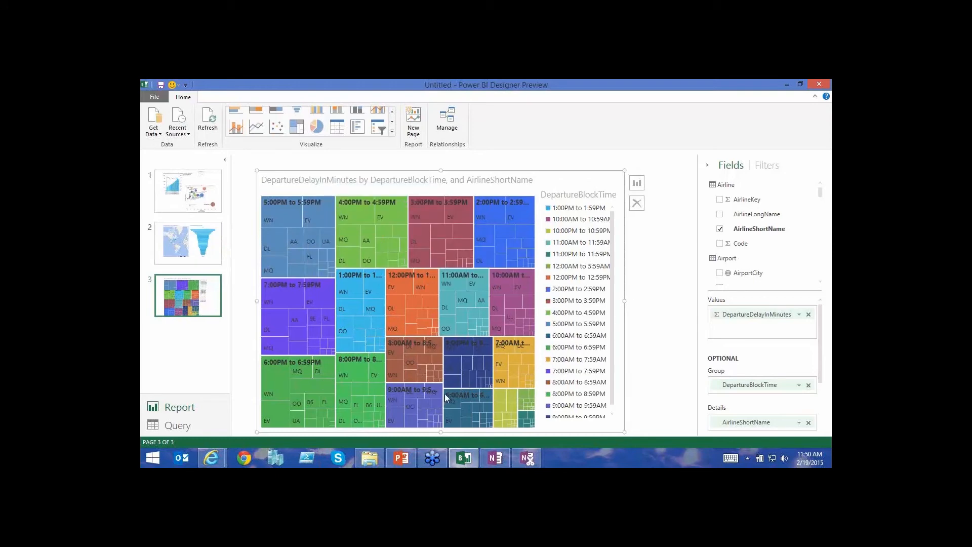
pyautogui.moveTo(446, 397)
# Save the report as LiveDemo in the Power BI Dashboards folder.
pyautogui.click(158, 199)
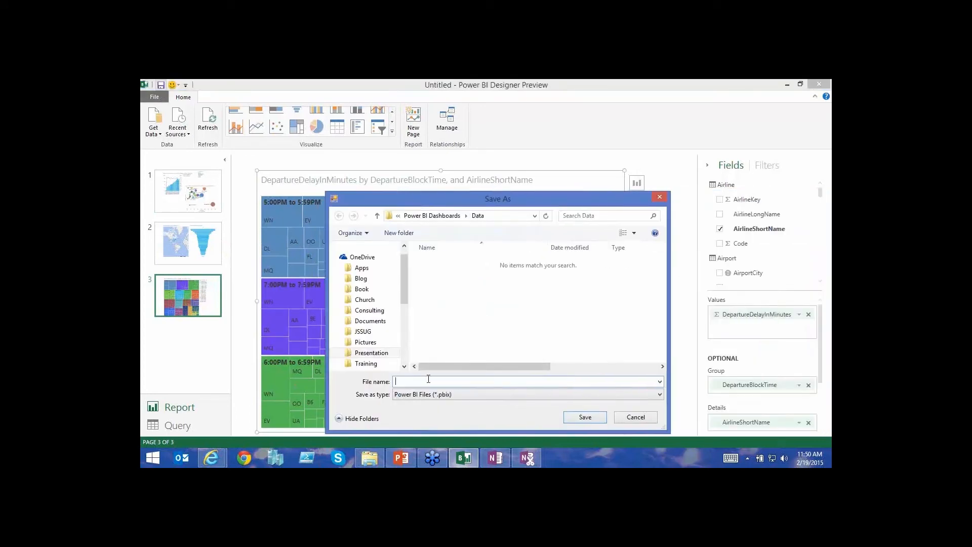
pyautogui.click(445, 217)
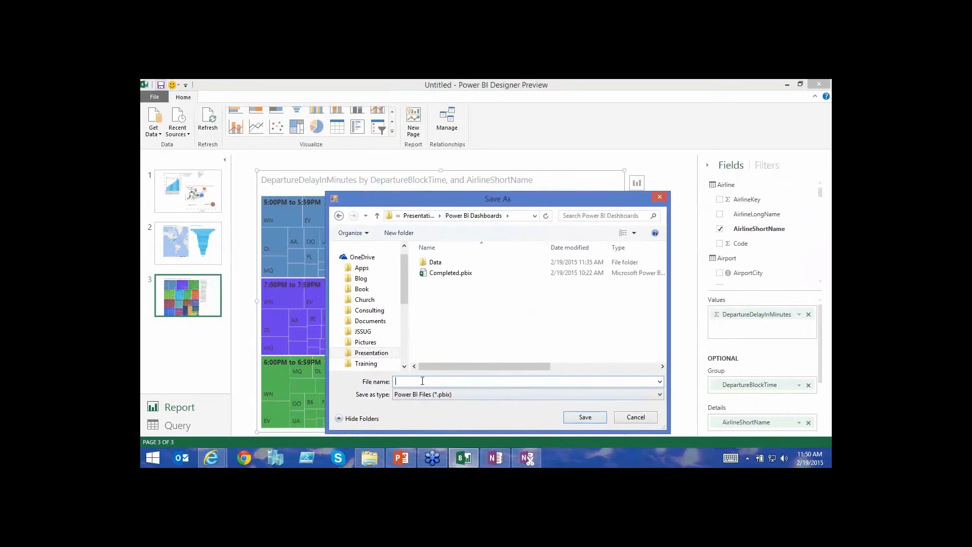
pyautogui.write('LiveDemo')
pyautogui.press('Return')
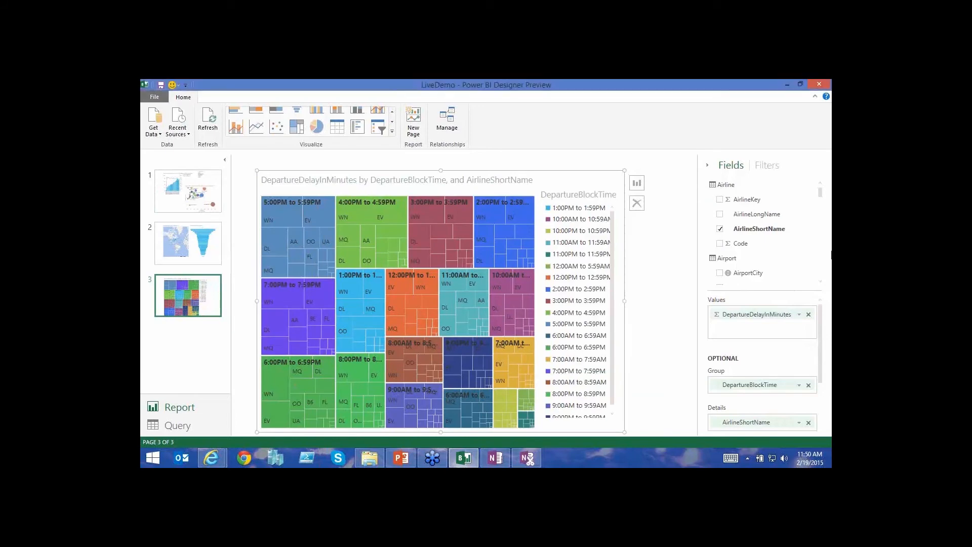
# Switch to the Power BI site in the browser, open Get Data, and look through the available data sources.
pyautogui.click(788, 86)
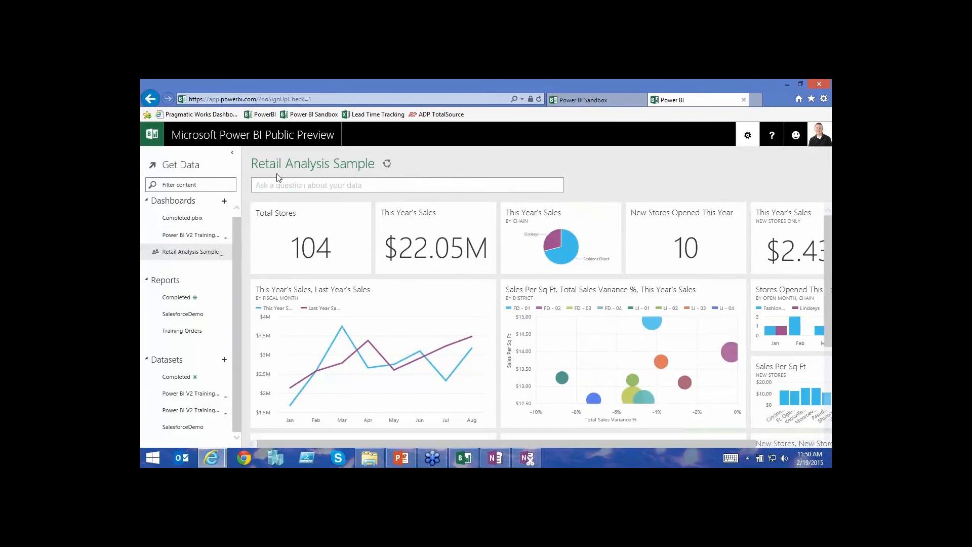
pyautogui.click(179, 174)
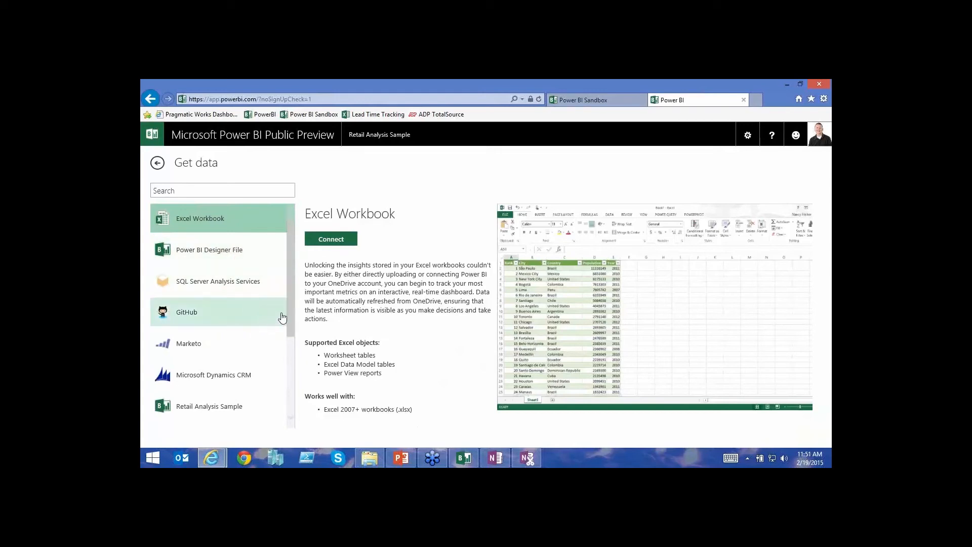
pyautogui.moveTo(290, 311); pyautogui.dragTo(288, 356)
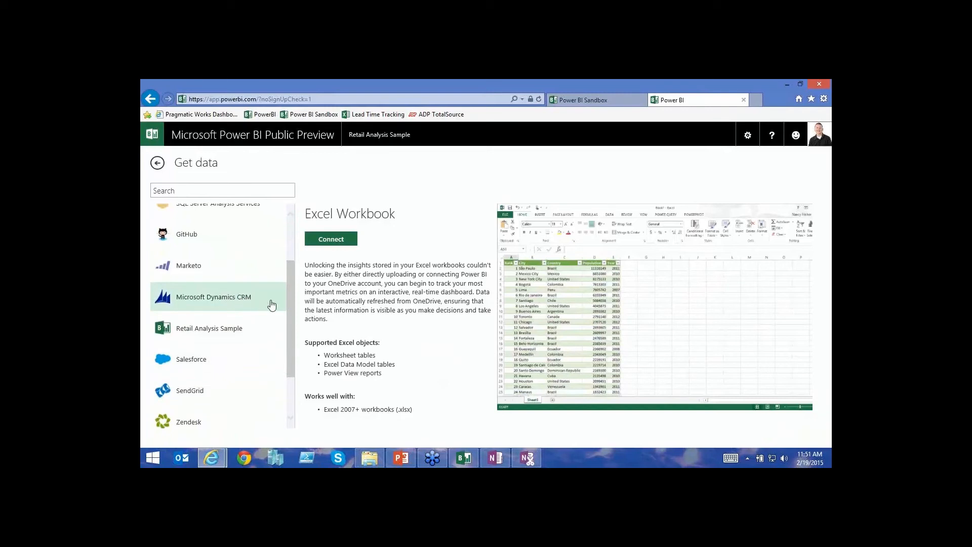
pyautogui.moveTo(291, 314); pyautogui.dragTo(290, 268)
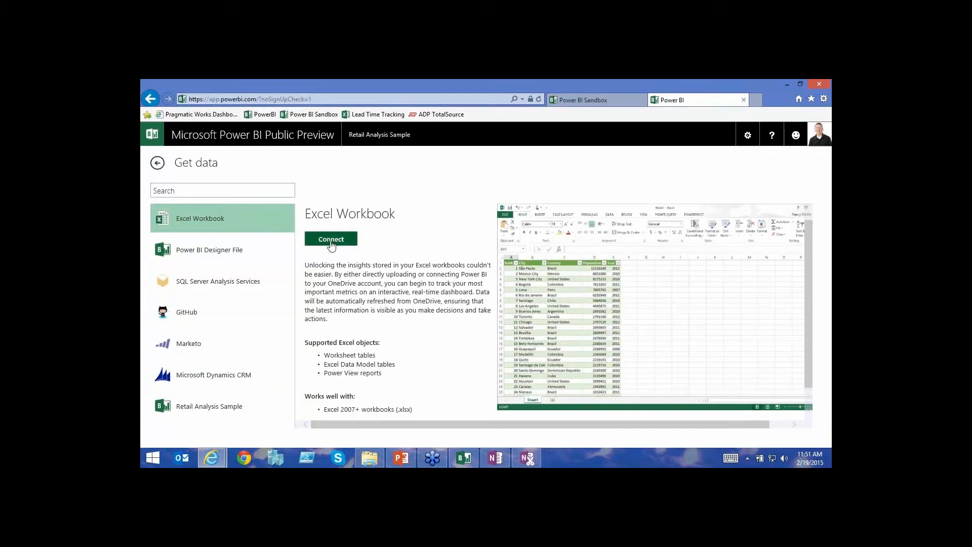
# Import LiveDemo.pbix from the Power BI Dashboards folder on the computer as a Power BI Designer file.
pyautogui.click(239, 254)
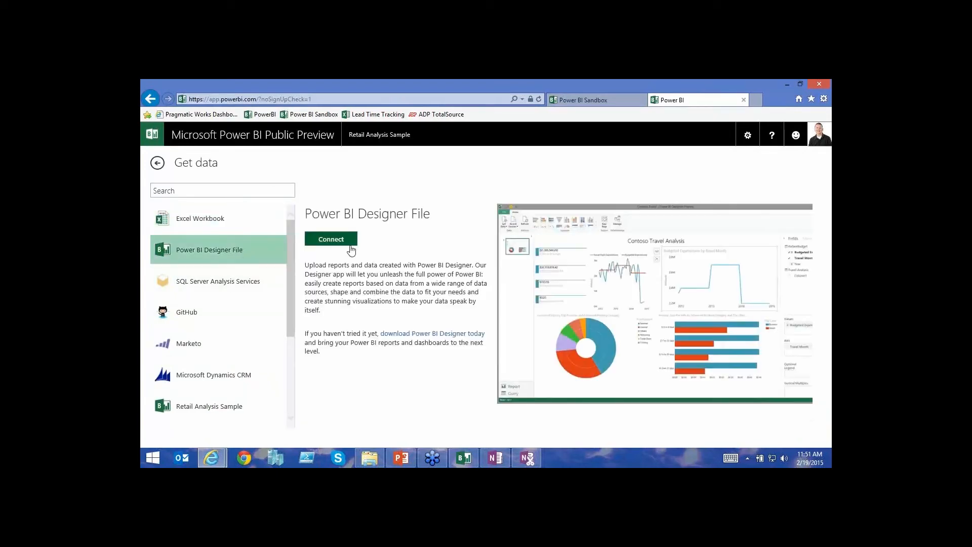
pyautogui.click(341, 243)
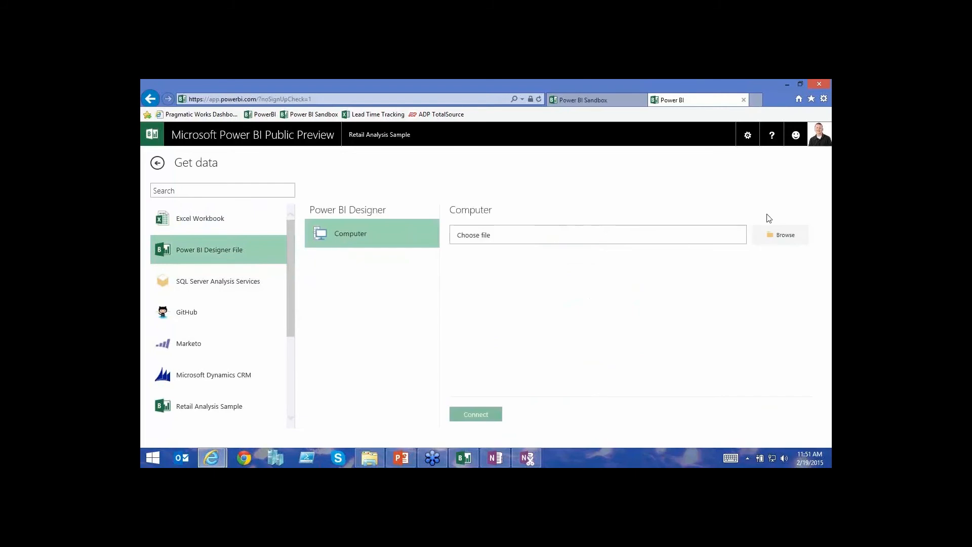
pyautogui.click(782, 235)
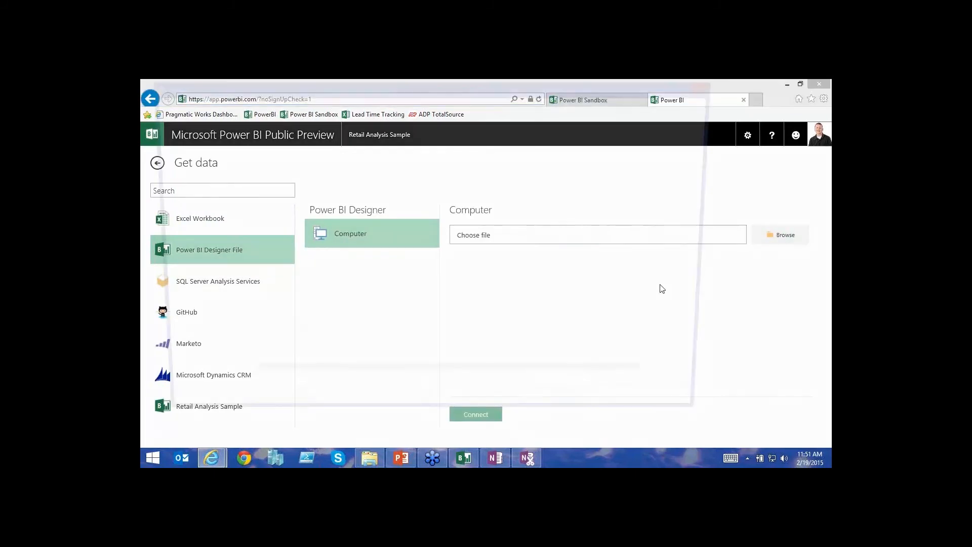
pyautogui.click(262, 173)
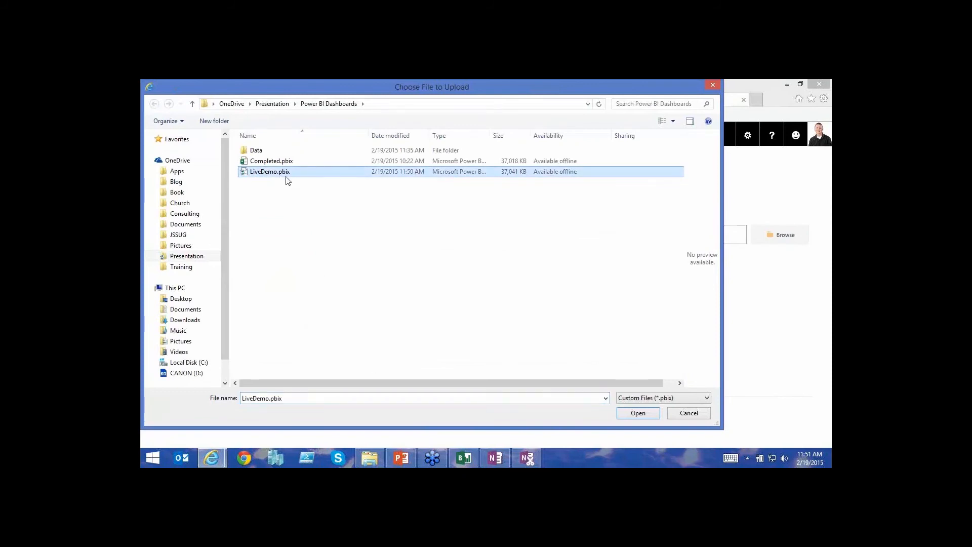
pyautogui.click(639, 414)
pyautogui.click(487, 415)
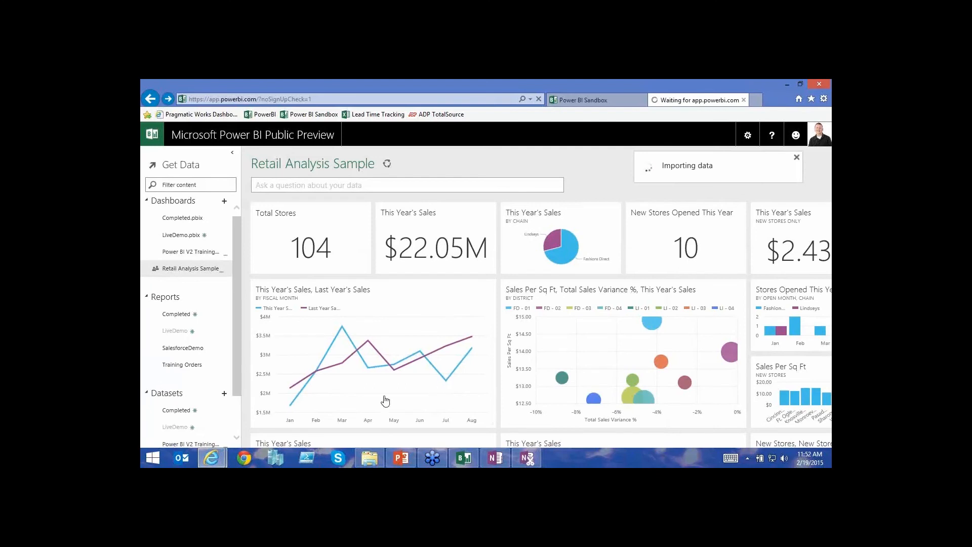
# Look through the listed dashboards, reports and datasets, and view the imported LiveDemo report's first and third pages.
pyautogui.scroll(-2, 235, 416)
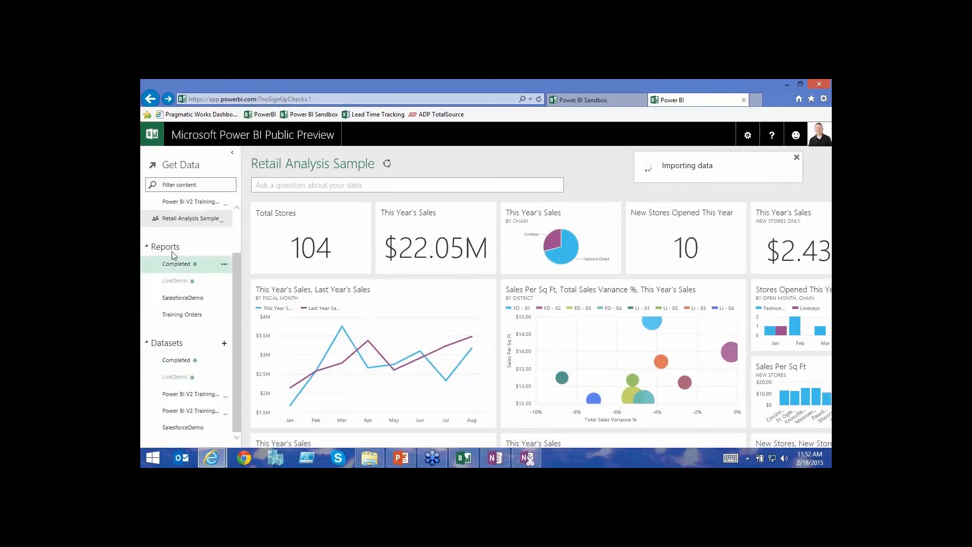
pyautogui.scroll(2, 235, 235)
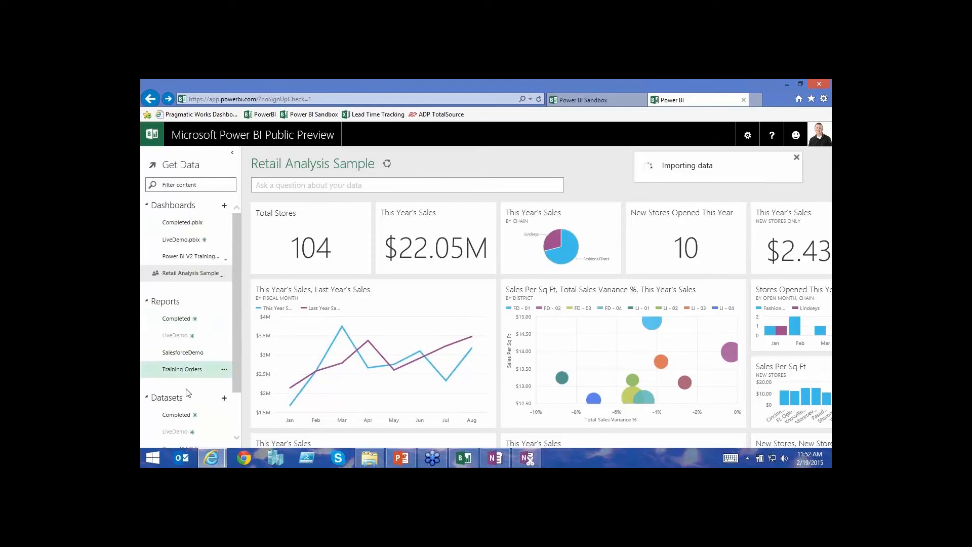
pyautogui.scroll(-2, 225, 403)
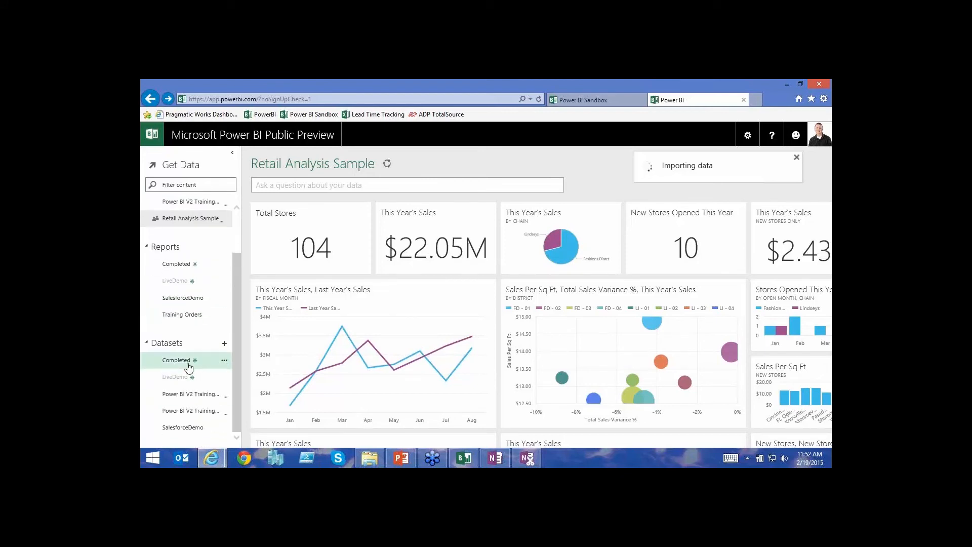
pyautogui.moveTo(235, 329); pyautogui.dragTo(234, 287)
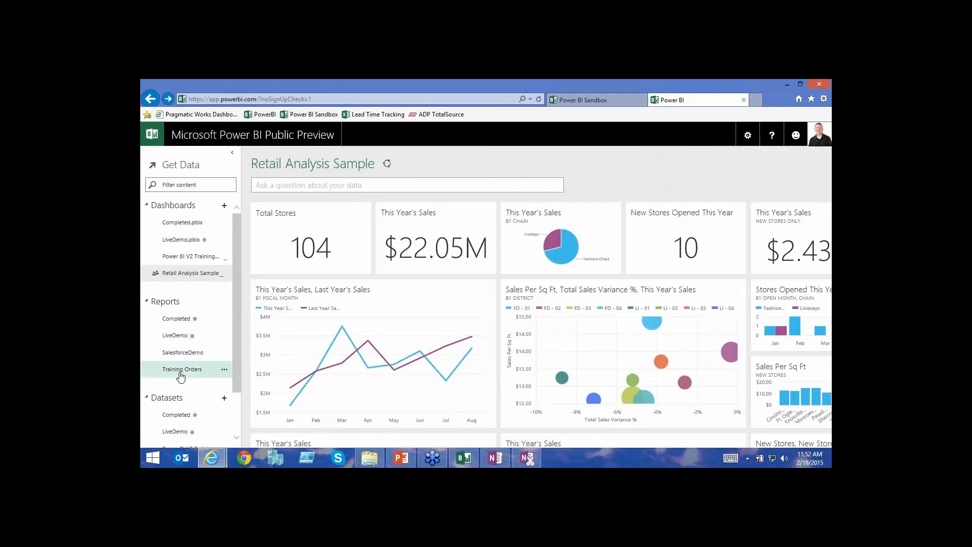
pyautogui.click(177, 336)
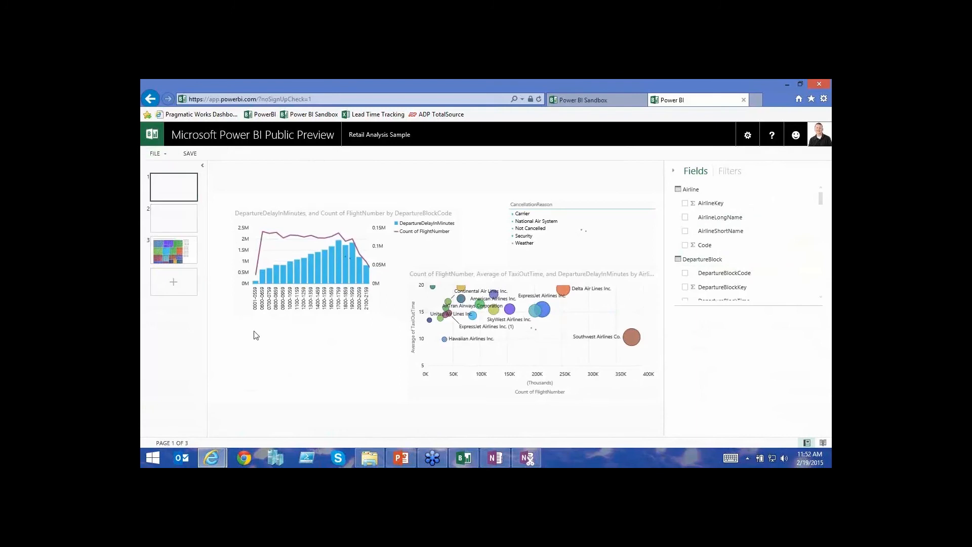
pyautogui.click(192, 261)
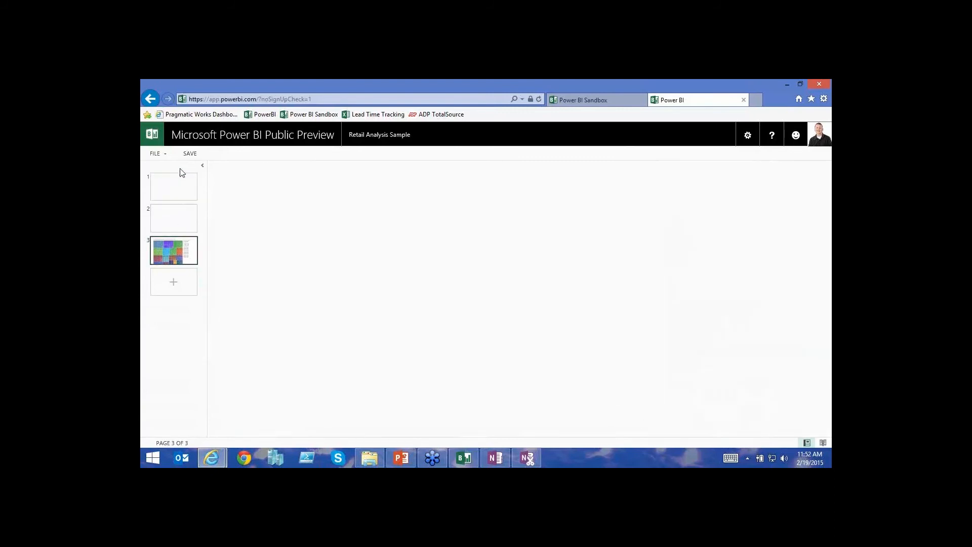
pyautogui.click(160, 132)
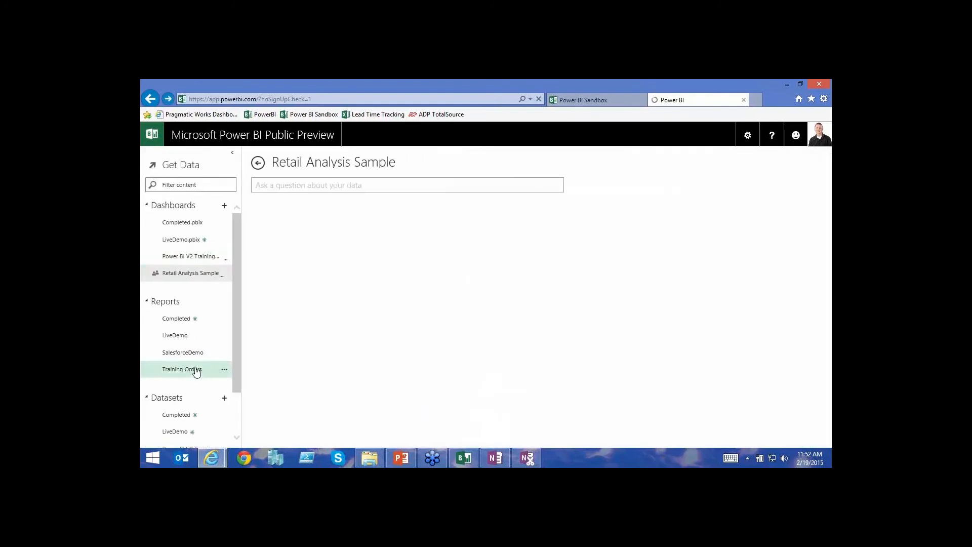
# Reopen the LiveDemo report, try to pin the first page's departure delay chart to the dashboard, and view the map and funnel page.
pyautogui.click(189, 339)
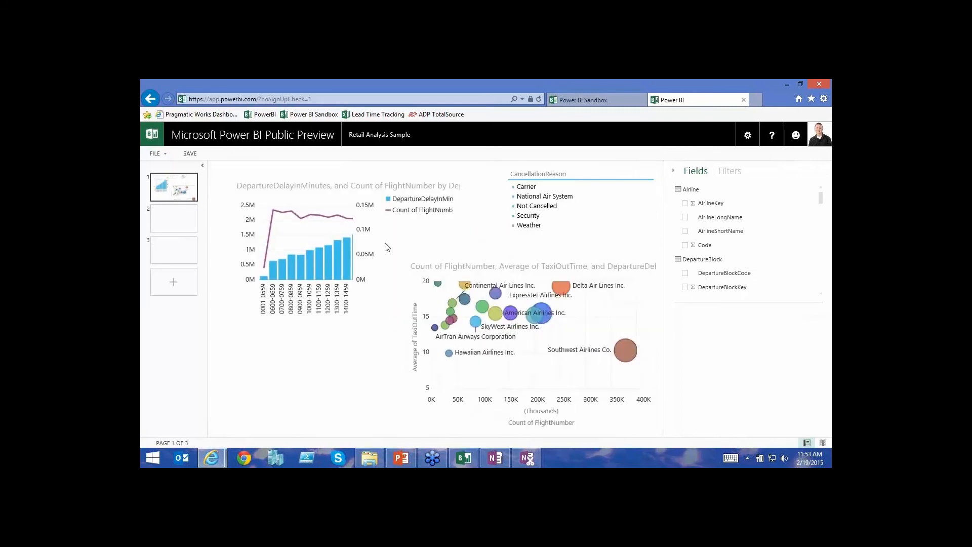
pyautogui.click(386, 248)
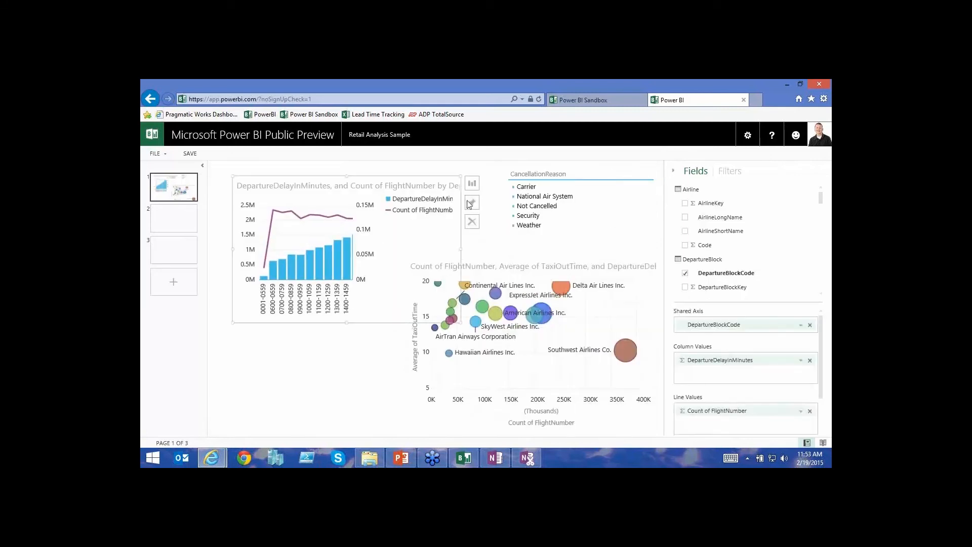
pyautogui.click(474, 205)
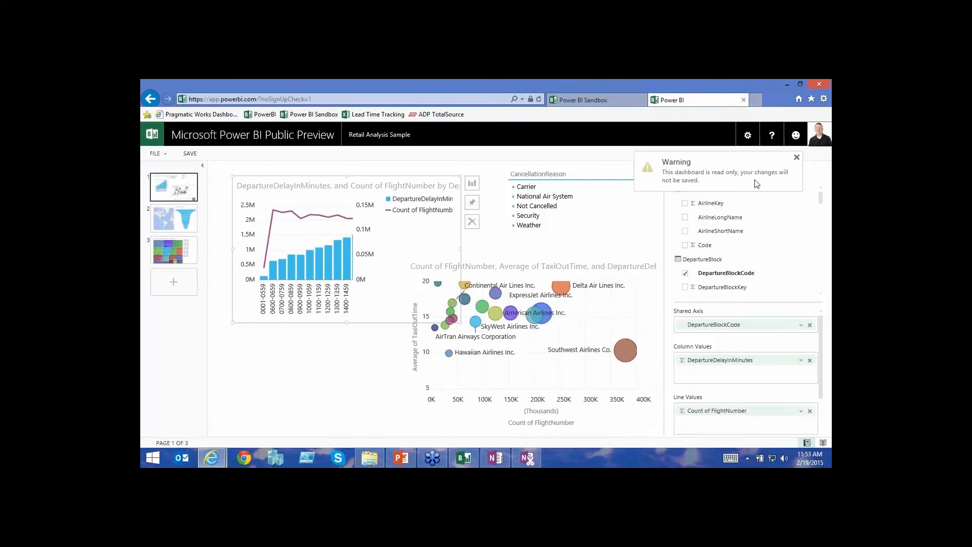
pyautogui.click(178, 229)
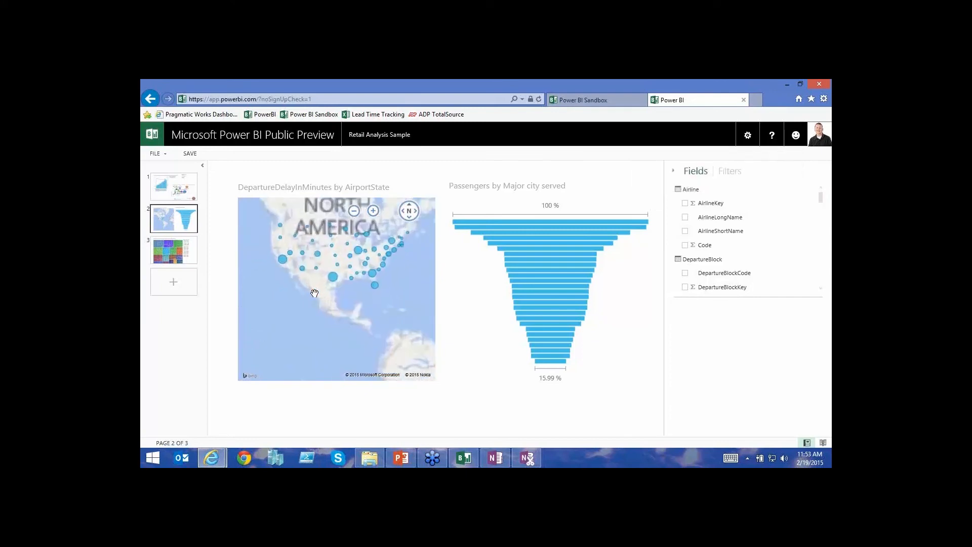
pyautogui.click(452, 203)
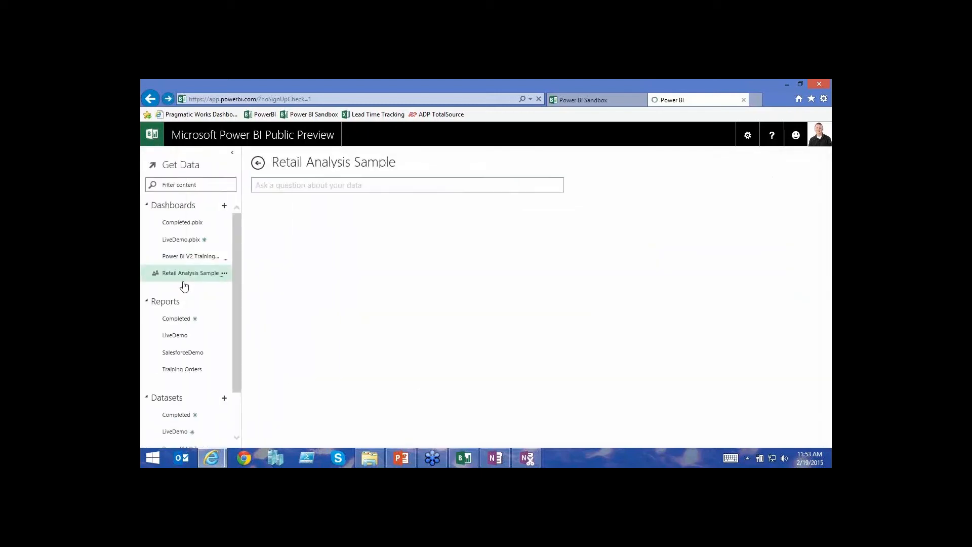
# Switch to the LiveDemo.pbix dashboard and open the LiveDemo report from there.
pyautogui.click(178, 242)
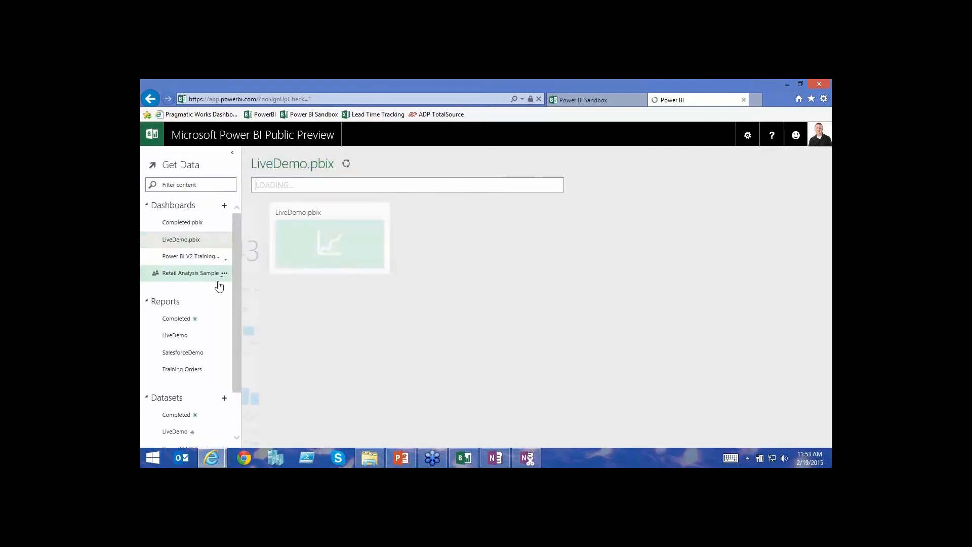
pyautogui.click(299, 254)
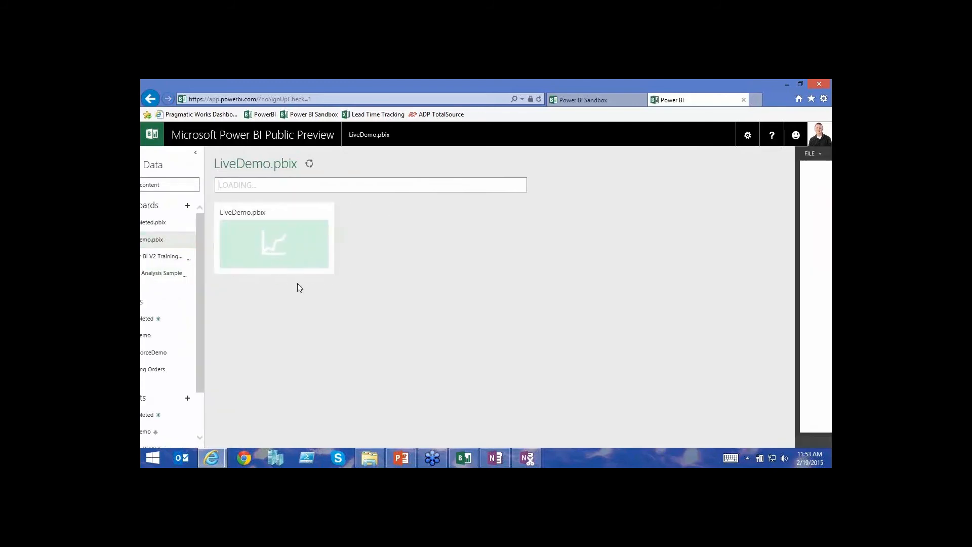
pyautogui.click(158, 137)
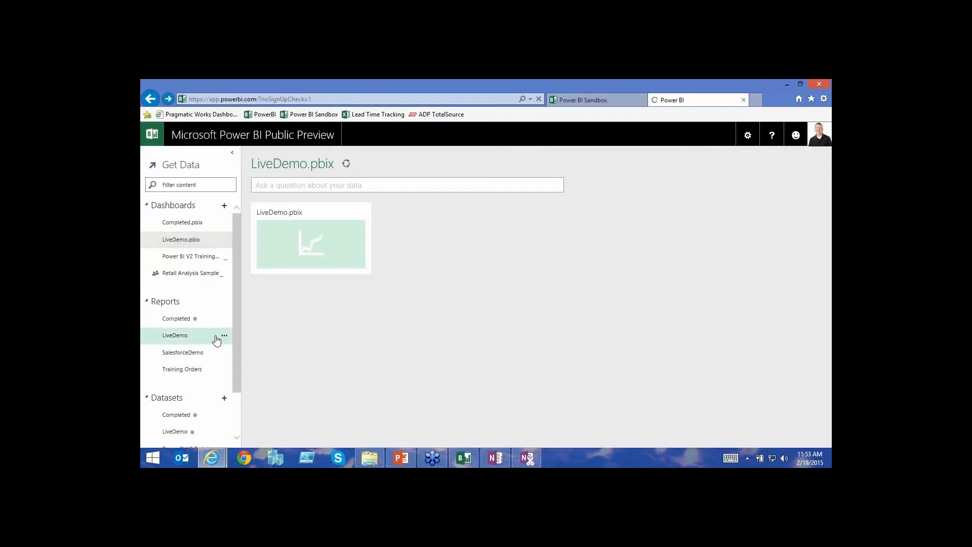
pyautogui.click(224, 335)
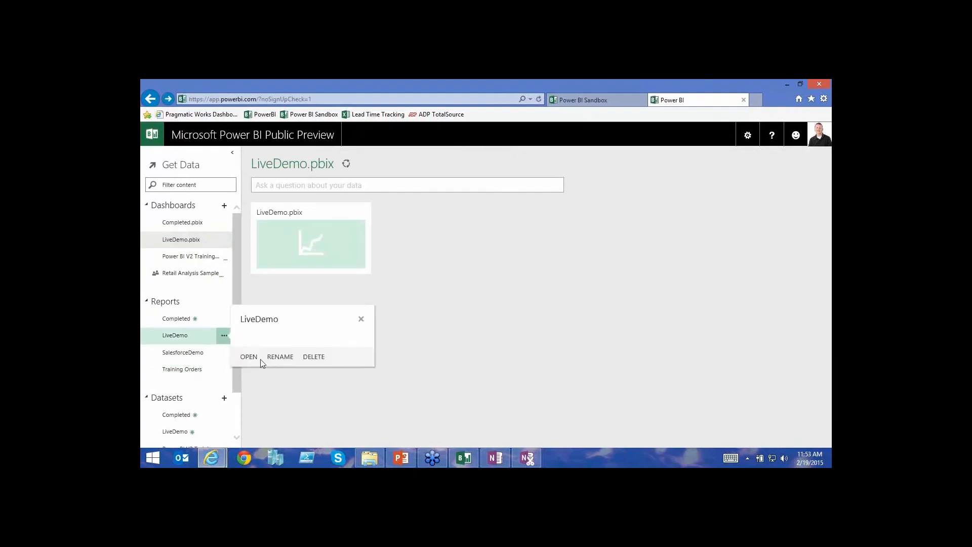
pyautogui.click(247, 357)
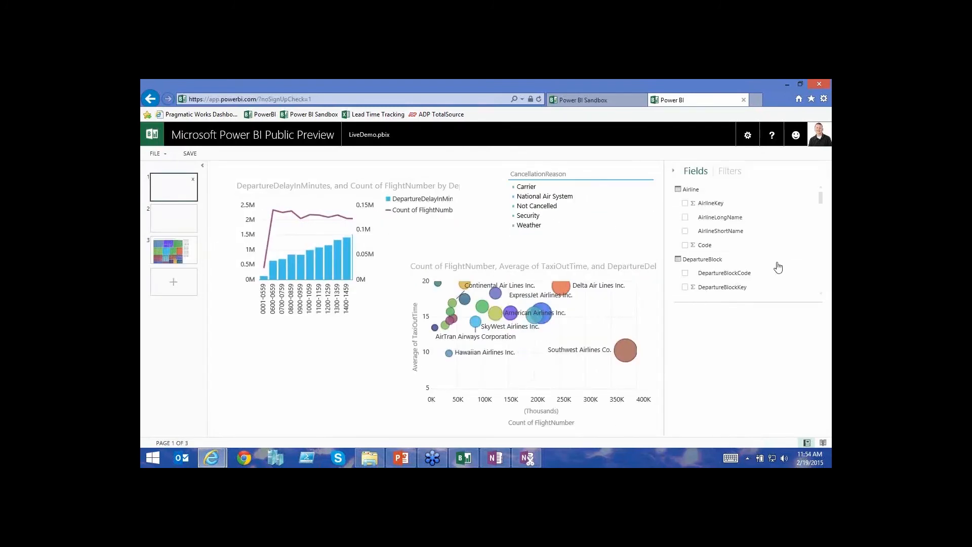
# Add the AirportState field to the report's first page and leave the report without saving.
pyautogui.scroll(-3, 810, 217)
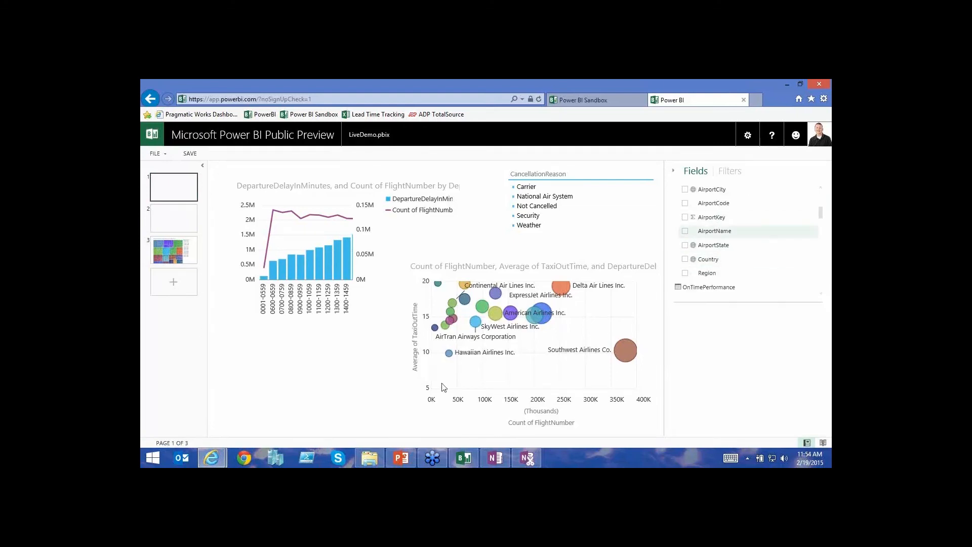
pyautogui.click(685, 246)
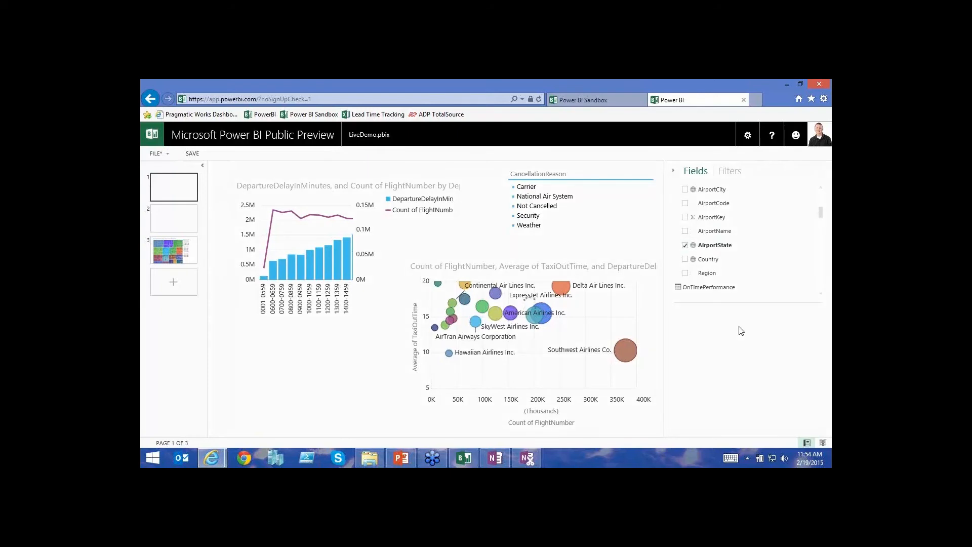
pyautogui.click(152, 137)
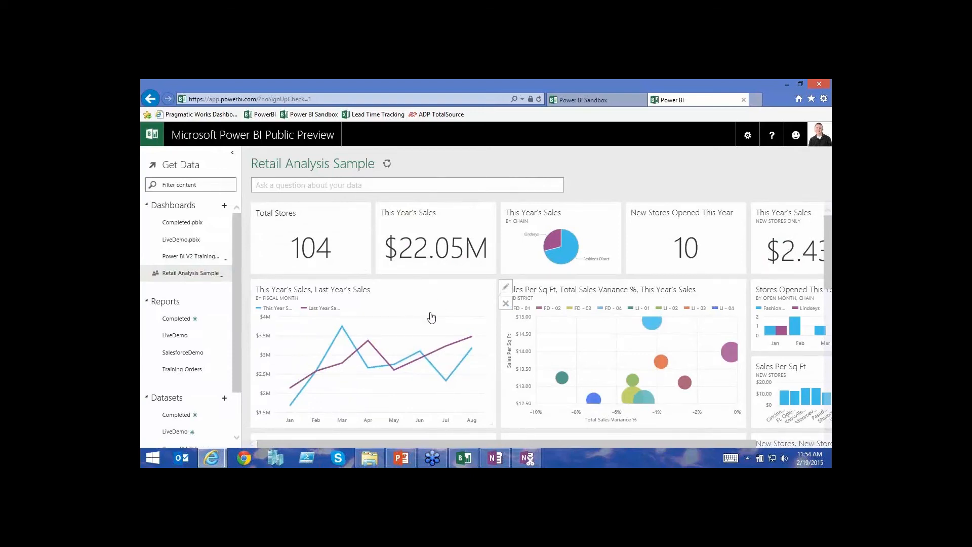
# View the report behind the This Year's Sales, Last Year's Sales tile and return to the Retail Analysis Sample dashboard.
pyautogui.click(428, 361)
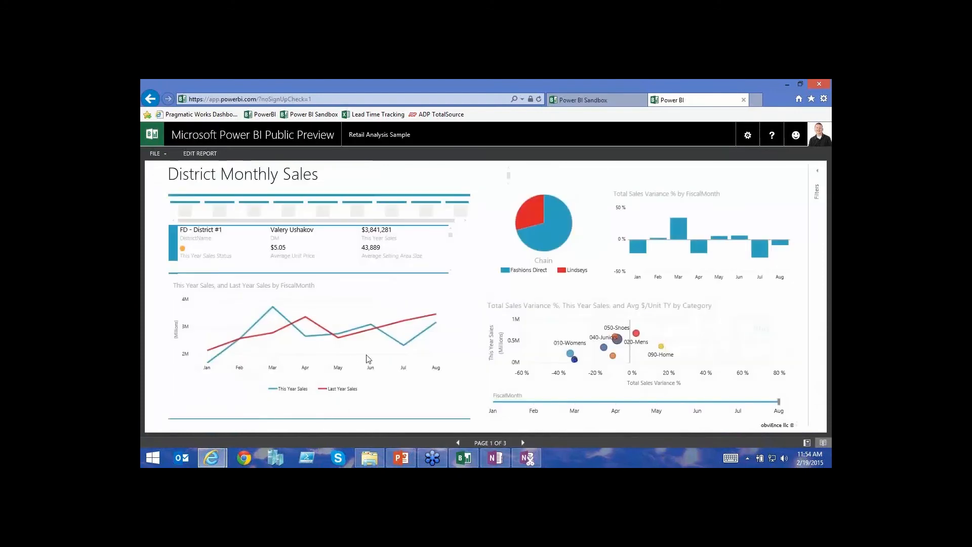
pyautogui.click(155, 140)
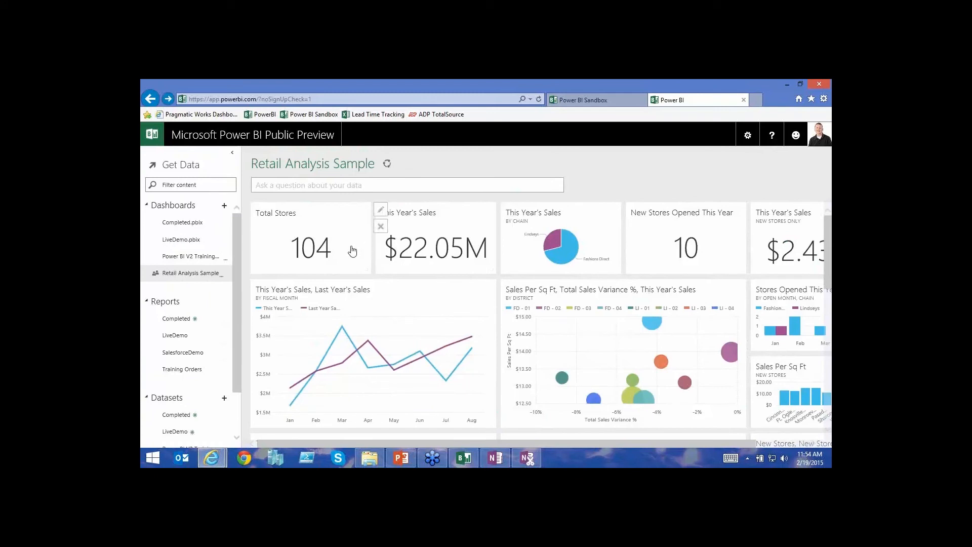
# On the LiveDemo.pbix dashboard, ask the question "total departure delays" and pin the resulting visualization to the dashboard.
pyautogui.click(186, 240)
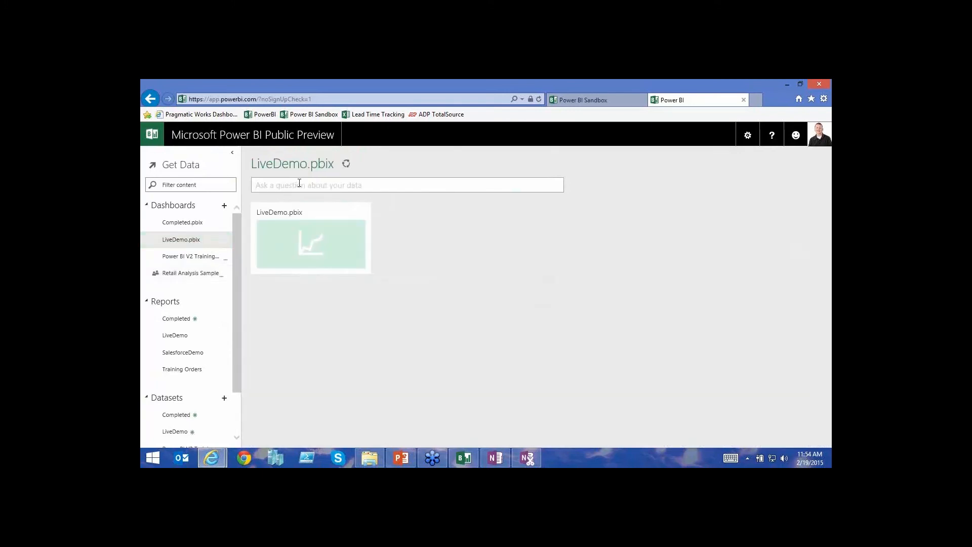
pyautogui.write('tot')
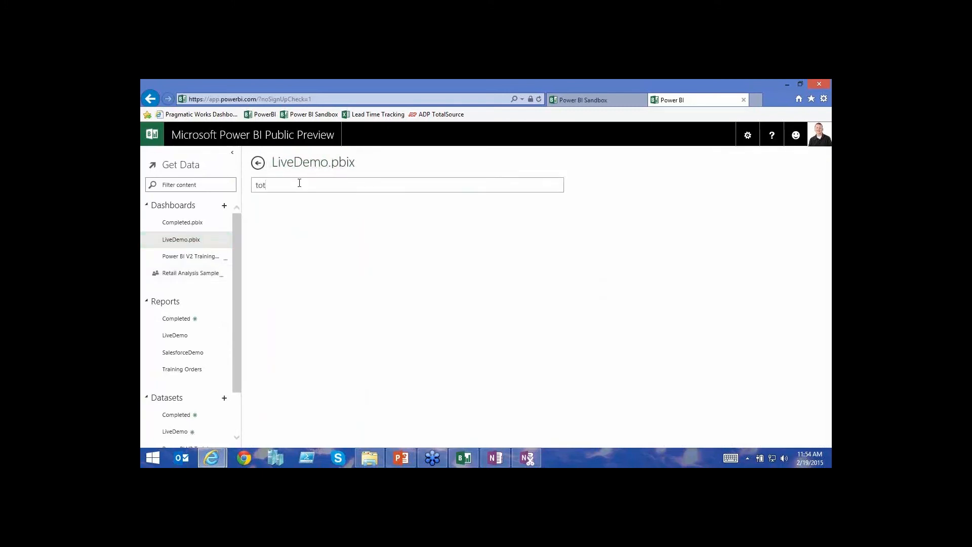
pyautogui.write('al ')
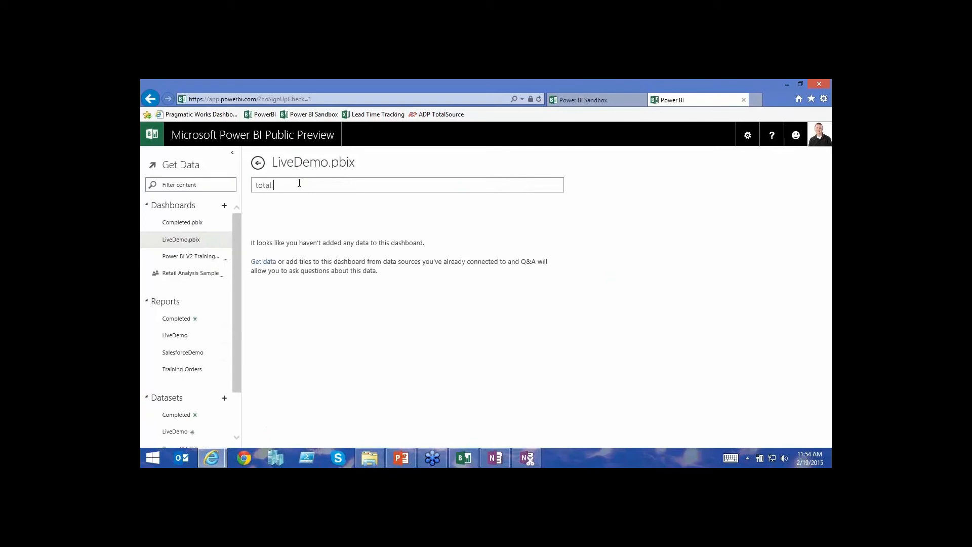
pyautogui.write('departure dela')
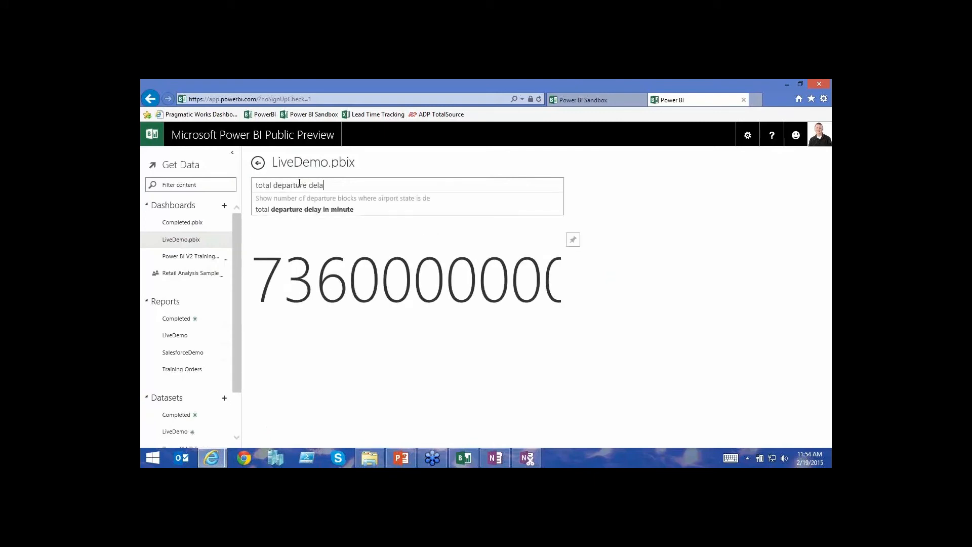
pyautogui.write('ys')
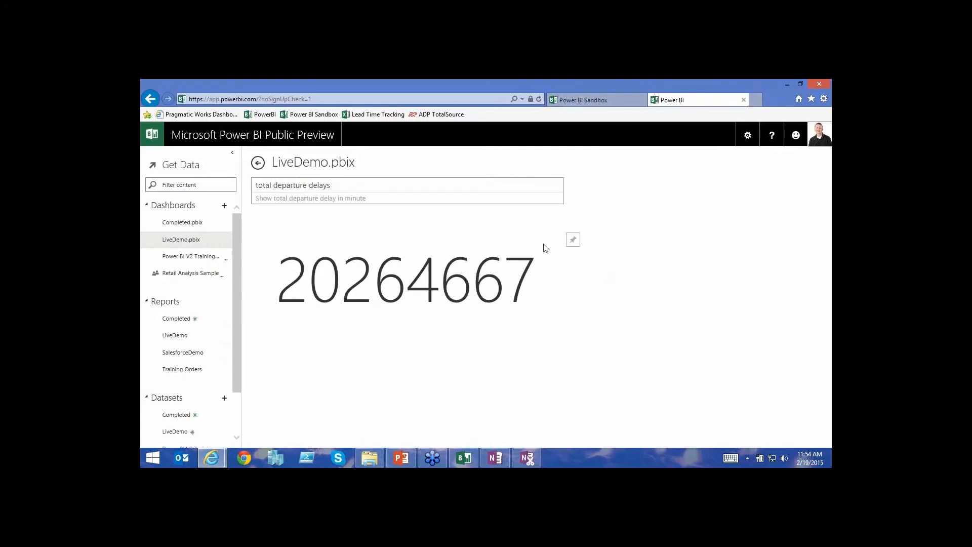
pyautogui.click(573, 240)
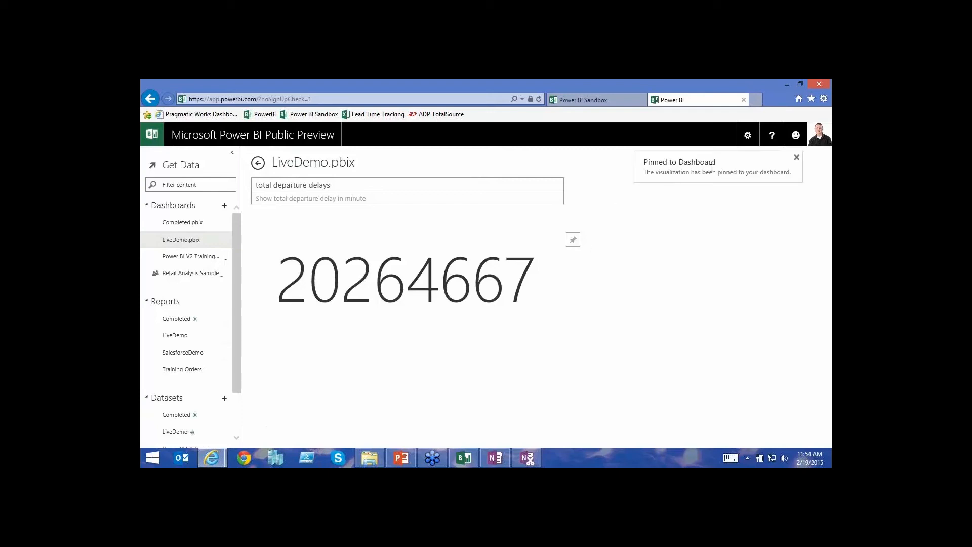
# Refine the dashboard question to "total departure delays in 2012".
pyautogui.click(385, 185)
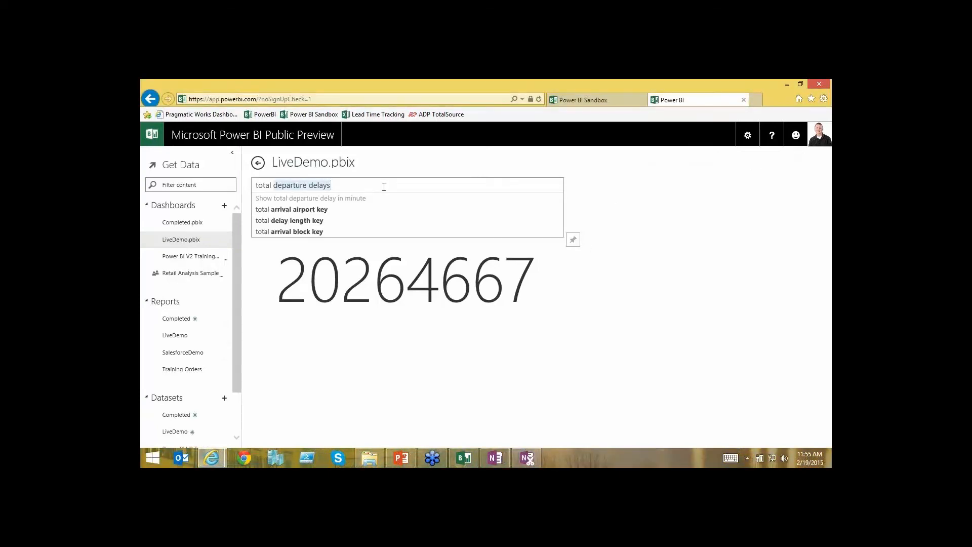
pyautogui.write('in 2012')
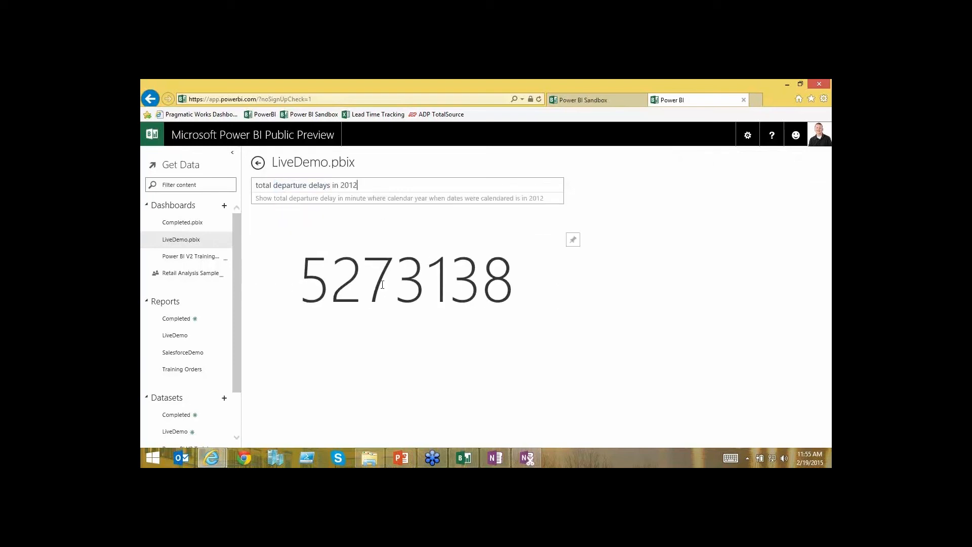
# Pin the 2012 departure delays visualization to the dashboard and refine the question to "total departure delays in January in 2012".
pyautogui.click(573, 240)
pyautogui.click(387, 188)
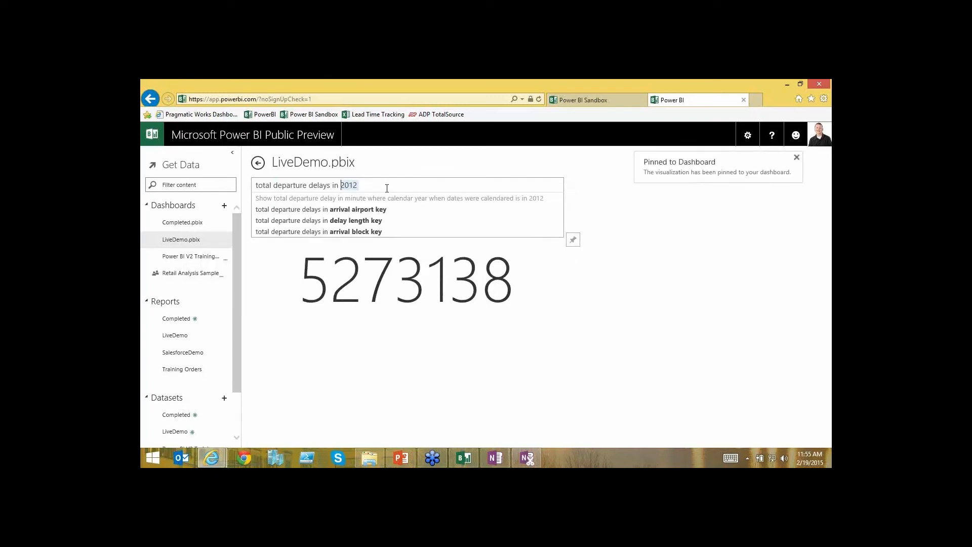
pyautogui.press('Left')
pyautogui.press('Left')
pyautogui.press('Left')
pyautogui.press('Left')
pyautogui.write('January')
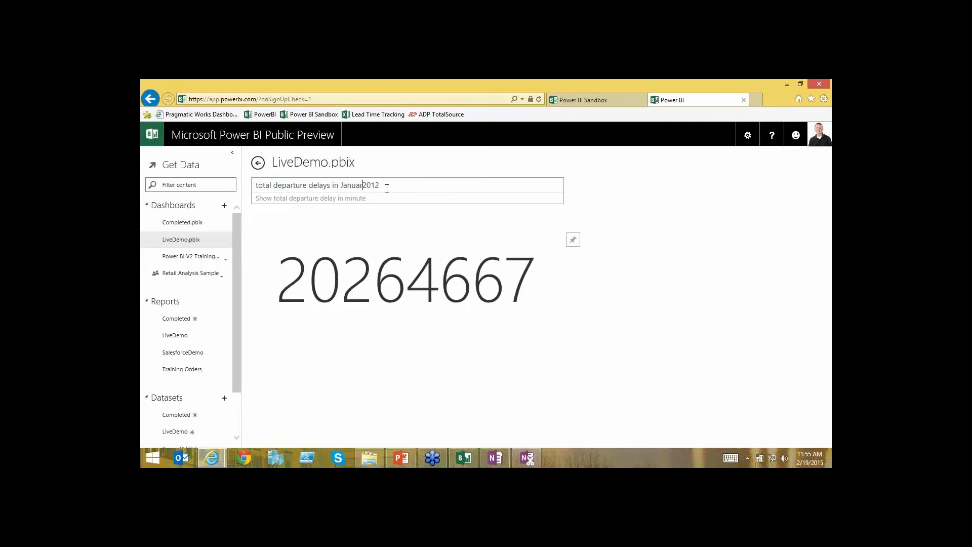
pyautogui.write(' in')
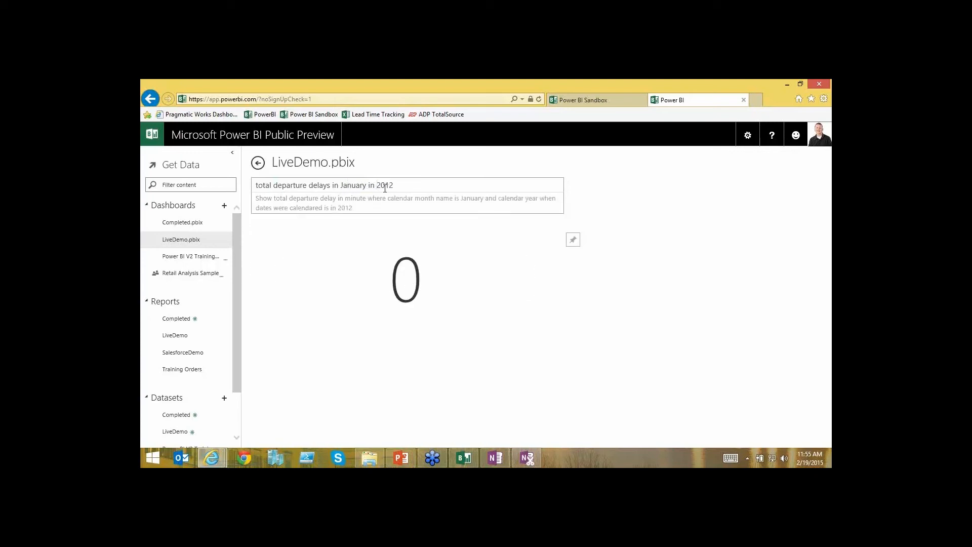
# Re-enter January as the month in the dashboard question about 2012 departure delays.
pyautogui.doubleClick(354, 189)
pyautogui.write('Januar')
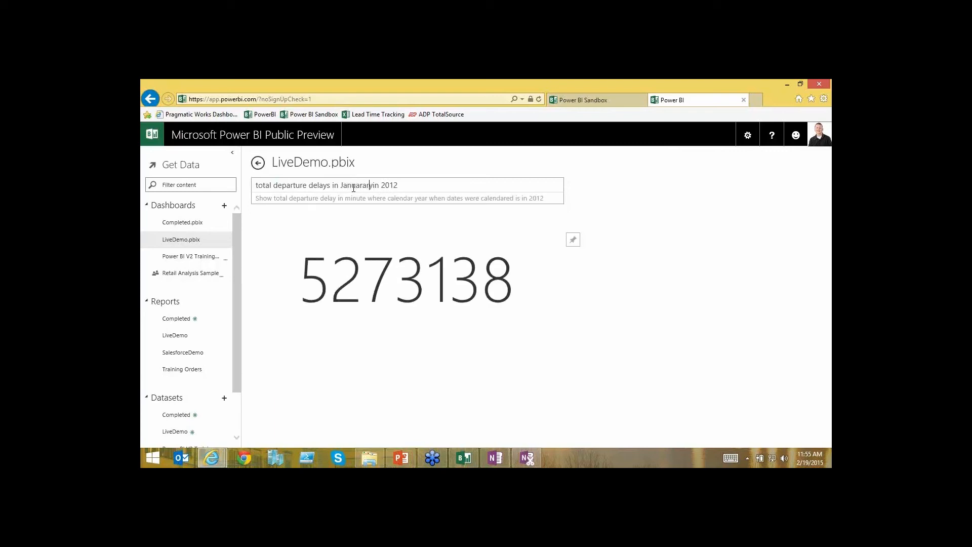
pyautogui.press('BackSpace')
pyautogui.press('BackSpace')
pyautogui.press('BackSpace')
pyautogui.press('BackSpace')
pyautogui.write('uary')
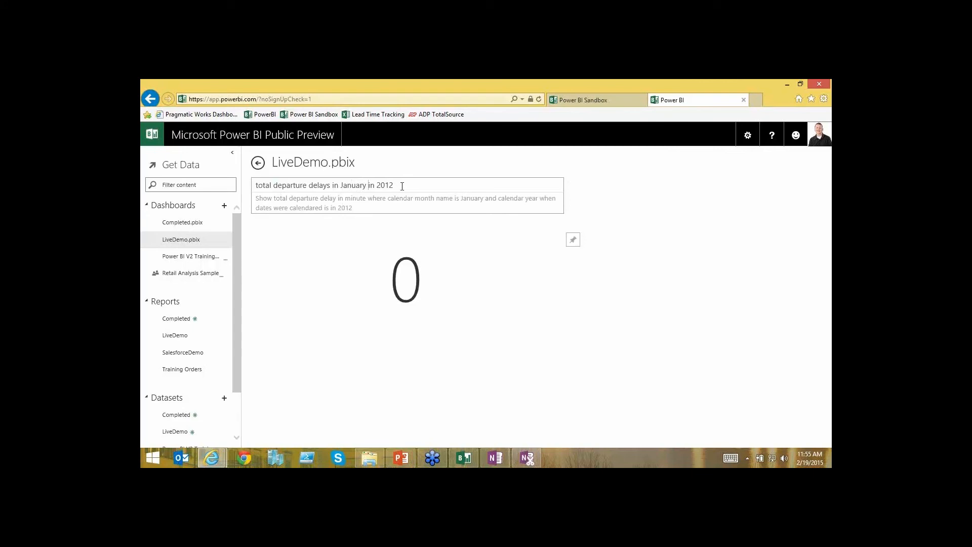
pyautogui.moveTo(394, 185); pyautogui.dragTo(211, 220)
# On the LiveDemo.pbix dashboard, arrange the two DepartureDelayInMinutes tiles side by side and remove the LiveDemo.pbix report tile.
pyautogui.click(191, 239)
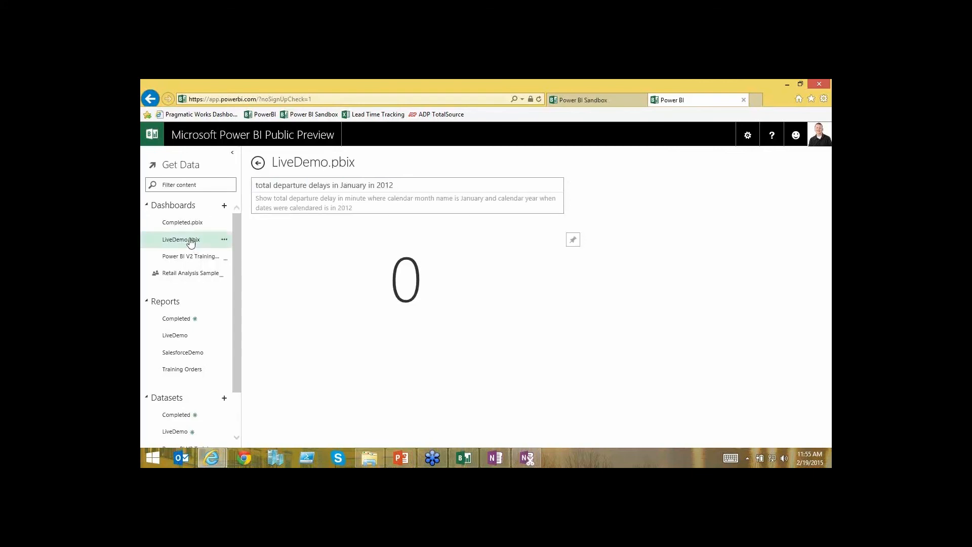
pyautogui.moveTo(304, 382); pyautogui.dragTo(445, 248)
pyautogui.moveTo(346, 328); pyautogui.dragTo(529, 224)
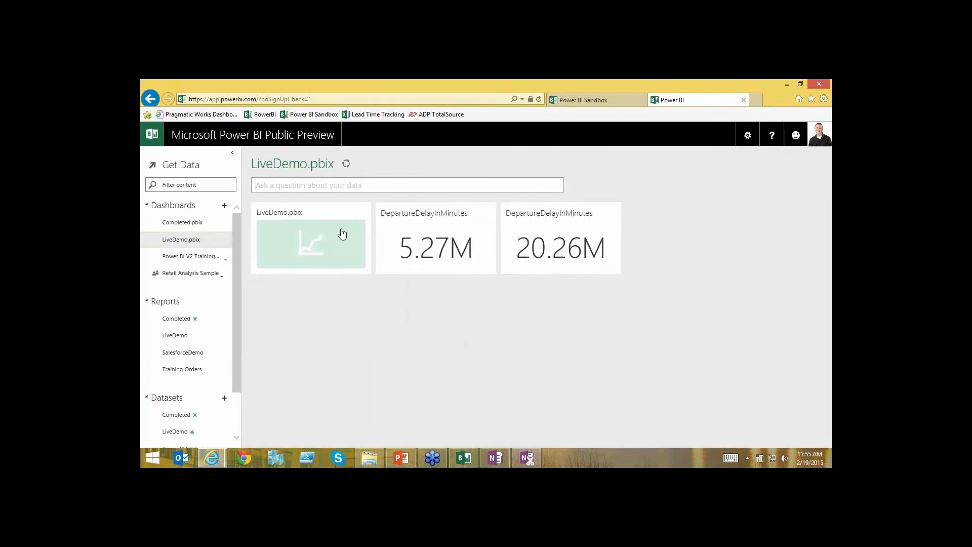
pyautogui.click(380, 209)
pyautogui.moveTo(393, 212); pyautogui.dragTo(271, 216)
pyautogui.moveTo(366, 273)
pyautogui.mouseDown()
pyautogui.moveTo(439, 332)
pyautogui.moveTo(365, 274)
pyautogui.mouseUp()
pyautogui.moveTo(551, 263); pyautogui.dragTo(468, 236)
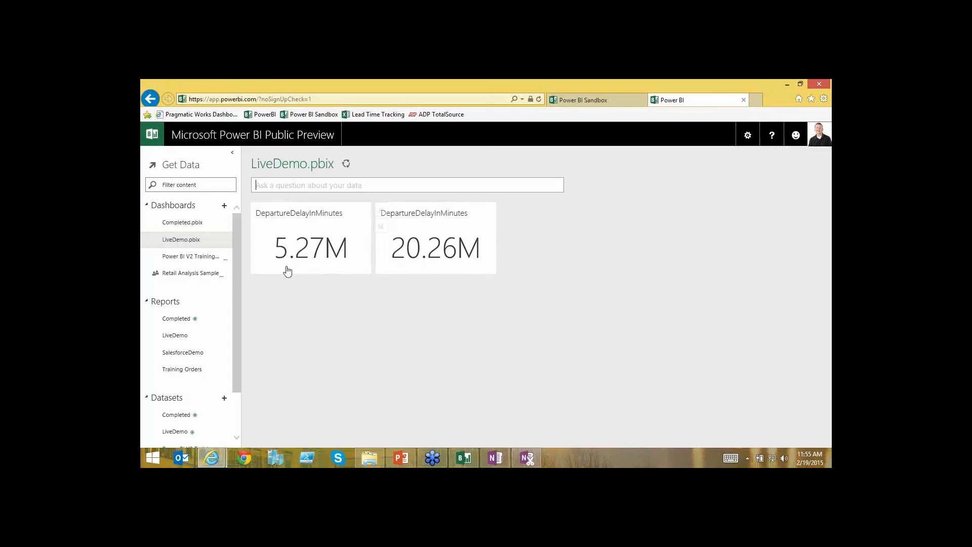
# View the Power BI V2 Training Data.xlsx dashboard and open the Retail Analysis Sample dashboard.
pyautogui.click(197, 263)
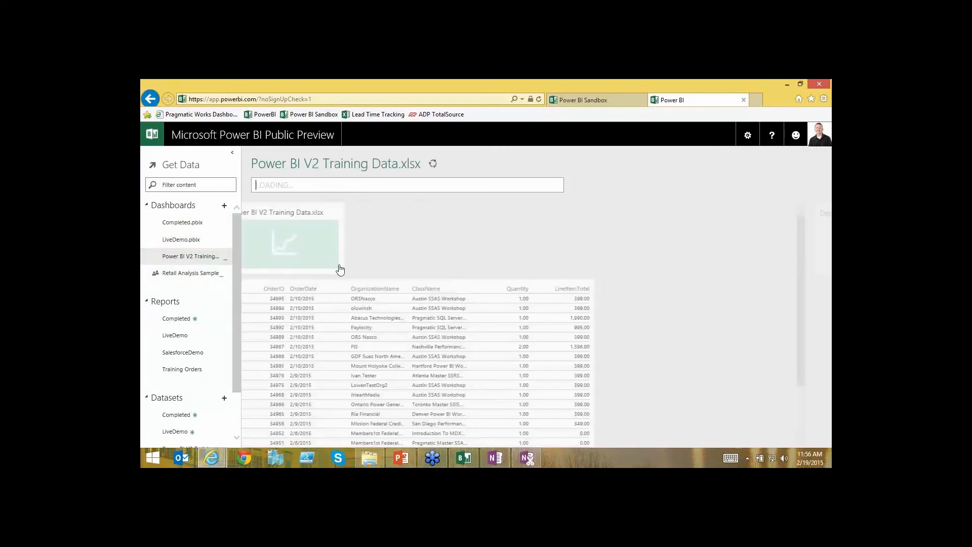
pyautogui.click(223, 276)
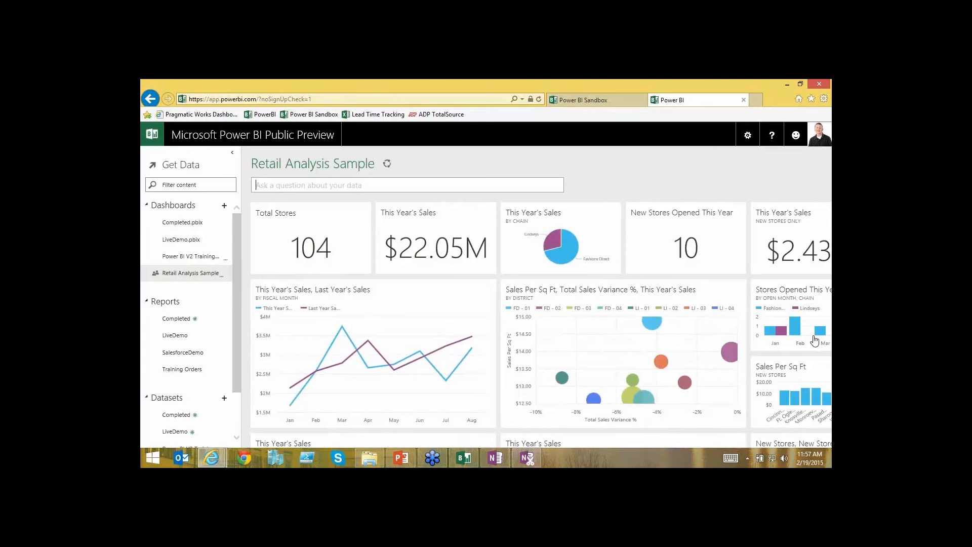
# Review the supported Excel objects for the Excel Workbook data source and return to the Retail Analysis Sample dashboard.
pyautogui.click(180, 166)
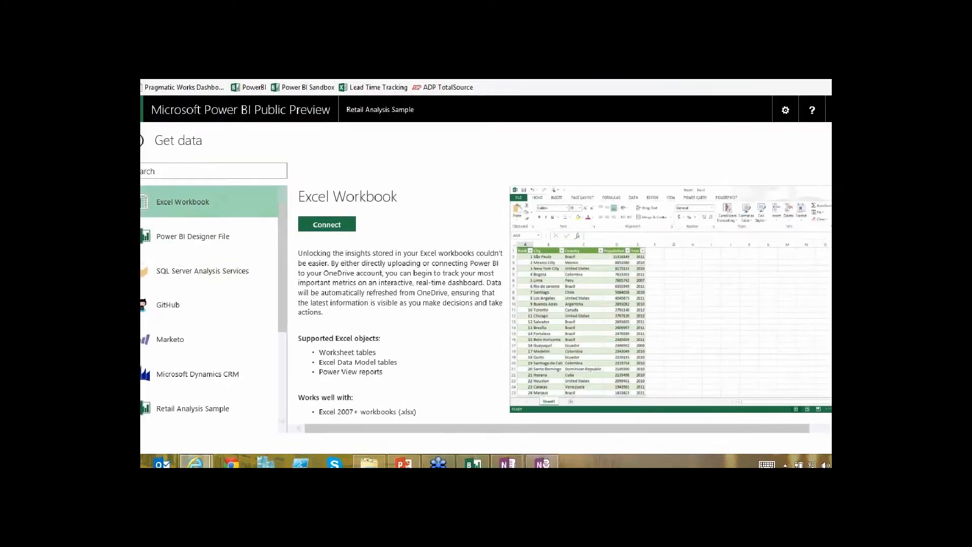
pyautogui.moveTo(411, 351)
pyautogui.mouseDown()
pyautogui.moveTo(309, 350)
pyautogui.moveTo(347, 386)
pyautogui.moveTo(433, 350)
pyautogui.moveTo(433, 322)
pyautogui.mouseUp()
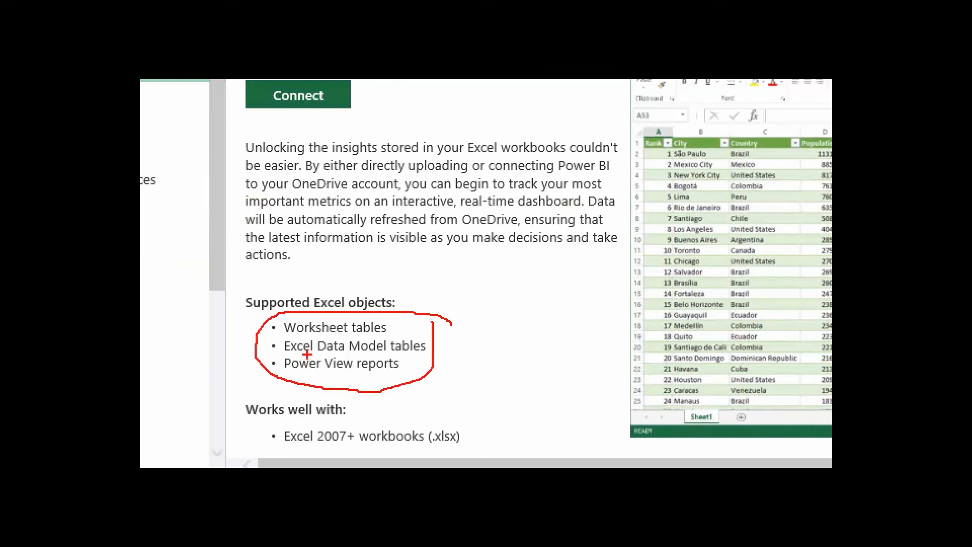
pyautogui.moveTo(308, 354); pyautogui.dragTo(433, 354)
pyautogui.moveTo(288, 375)
pyautogui.mouseDown()
pyautogui.moveTo(404, 369)
pyautogui.moveTo(454, 387)
pyautogui.mouseUp()
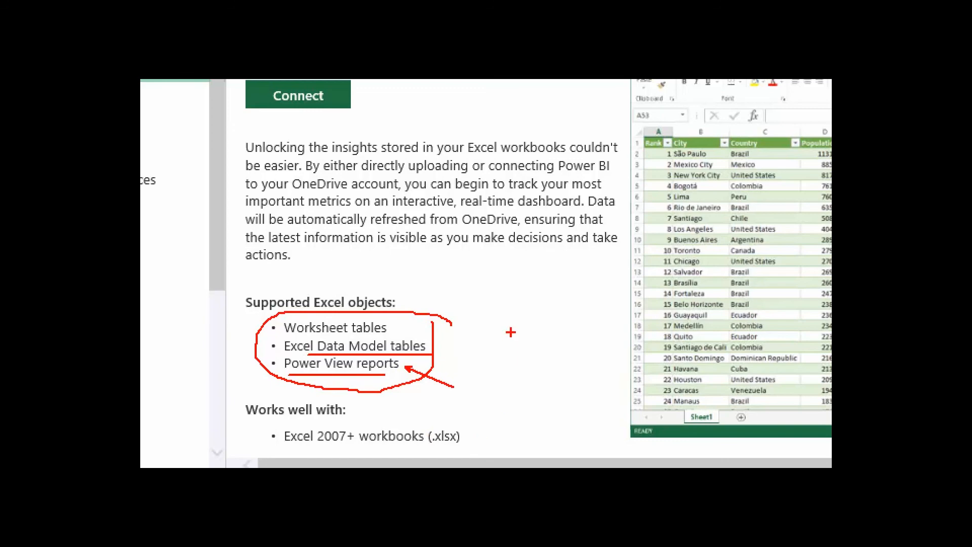
pyautogui.press('Escape')
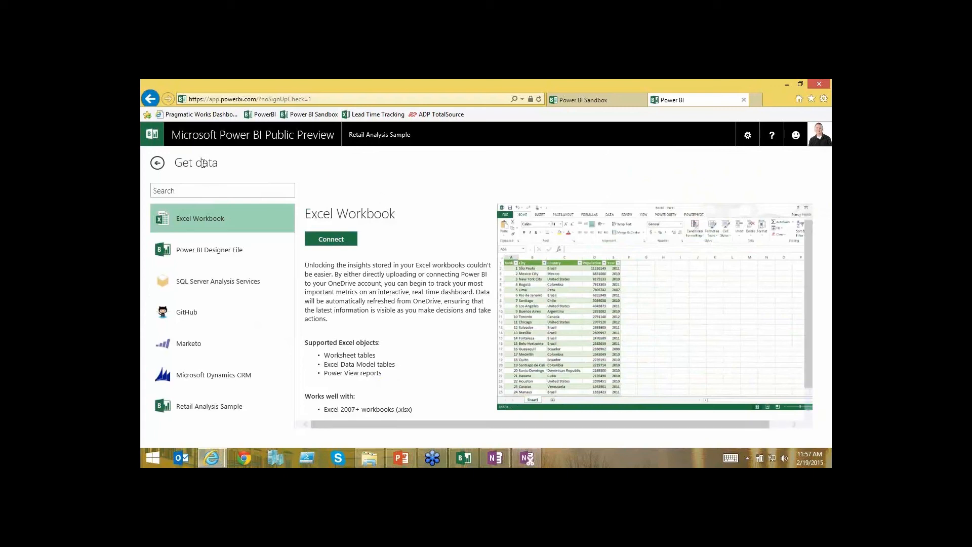
pyautogui.click(157, 163)
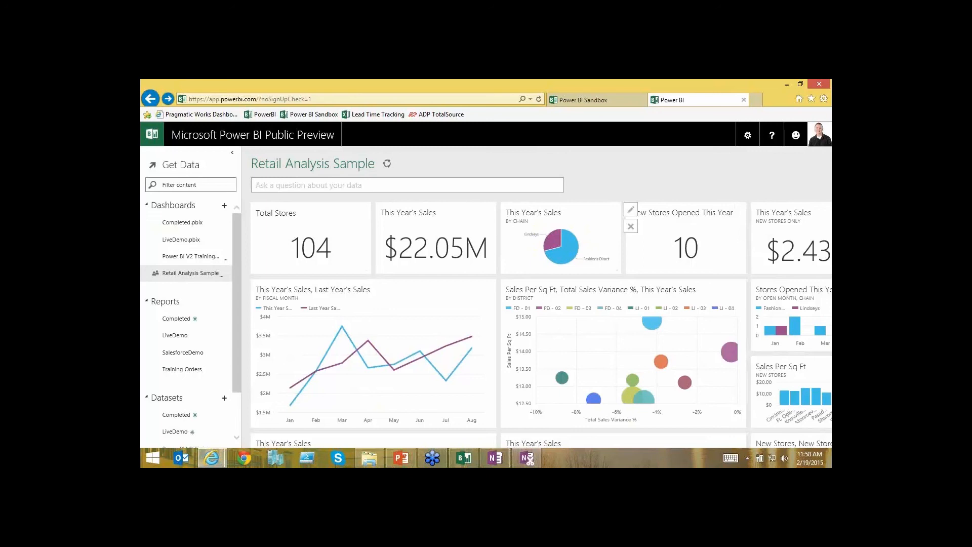
# Explore the LiveDemo dataset on the Power BI site in a blank report.
pyautogui.click(463, 458)
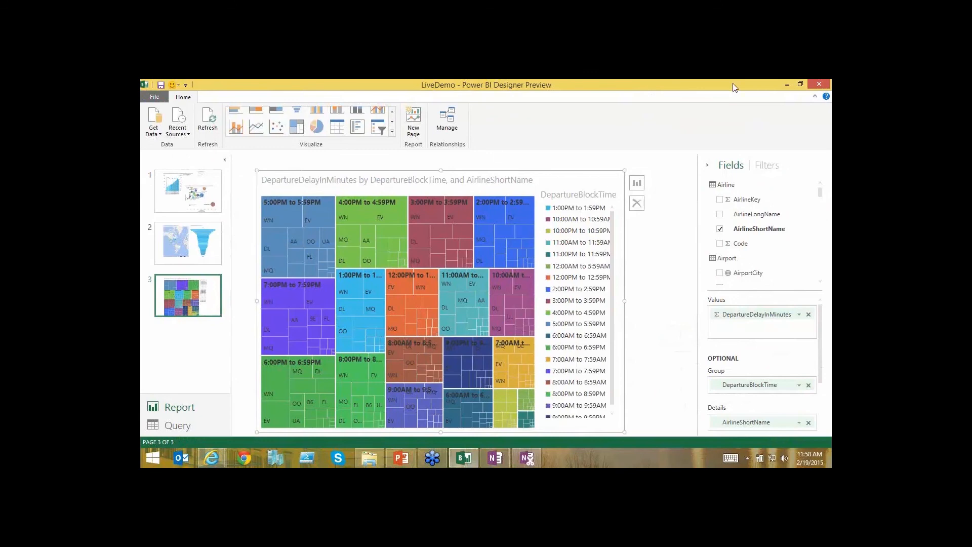
pyautogui.click(787, 85)
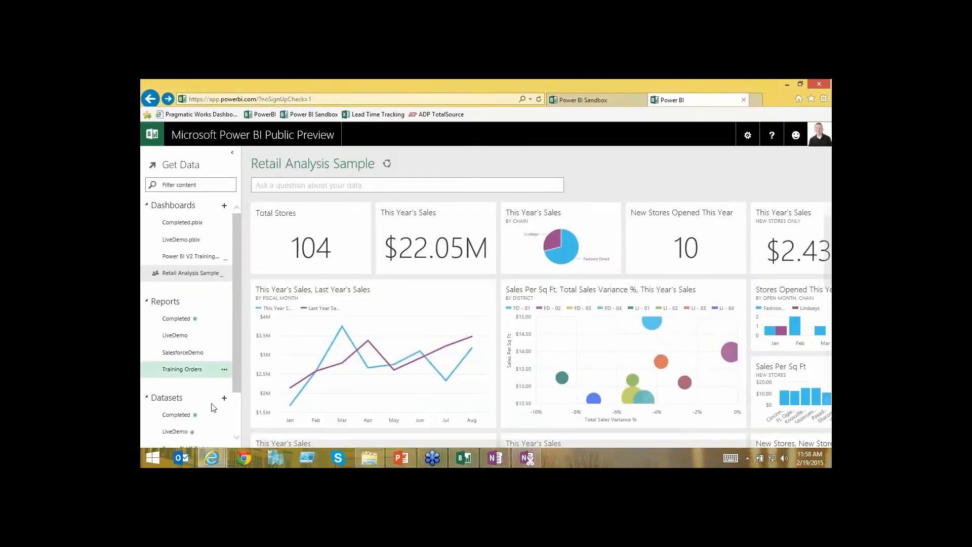
pyautogui.scroll(-1, 227, 428)
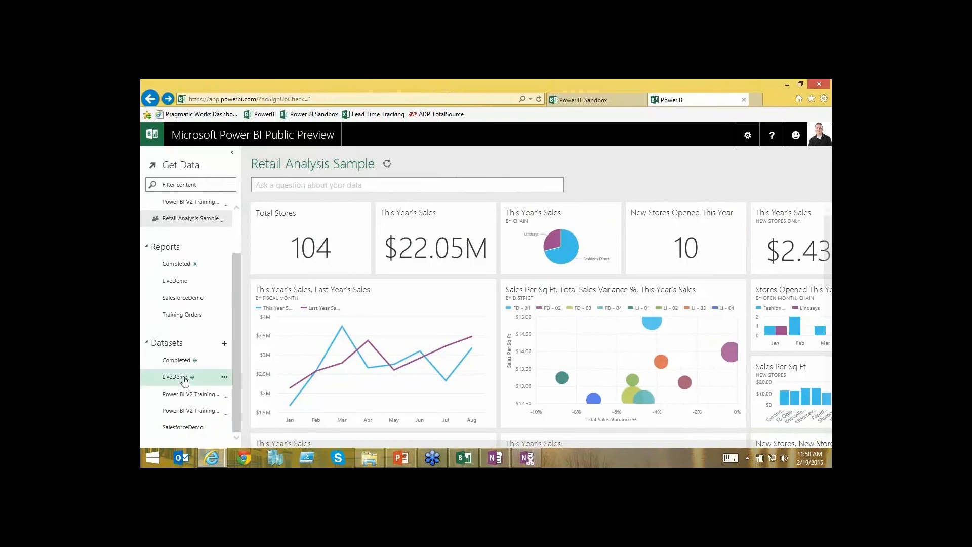
pyautogui.click(224, 378)
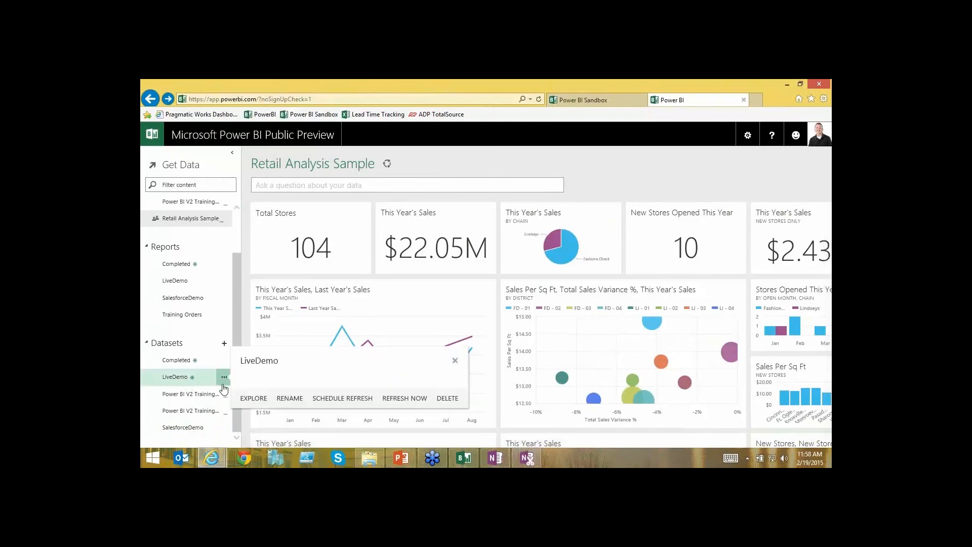
pyautogui.click(249, 400)
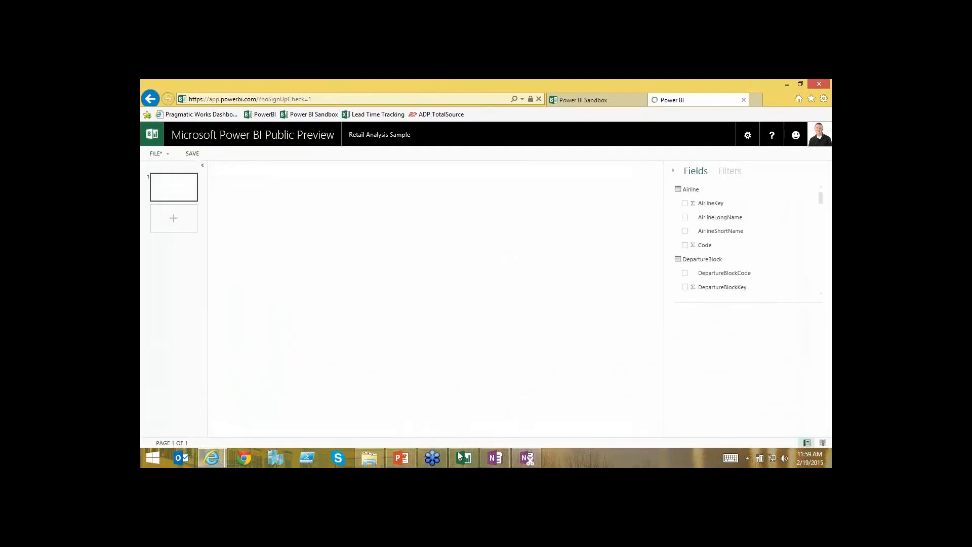
# Switch to Power BI Designer, review the Database sources available for getting data, and leave without connecting.
pyautogui.moveTo(471, 461)
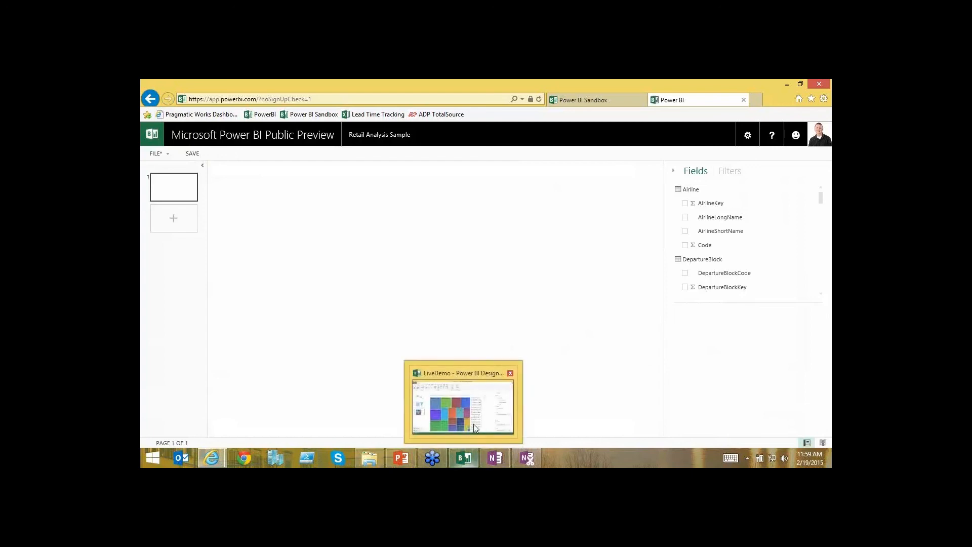
pyautogui.click(470, 407)
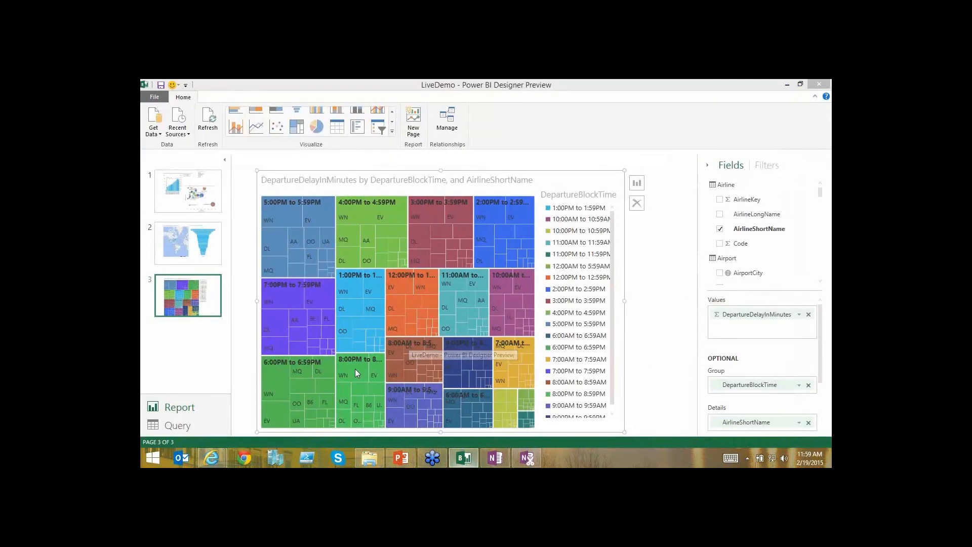
pyautogui.moveTo(305, 361)
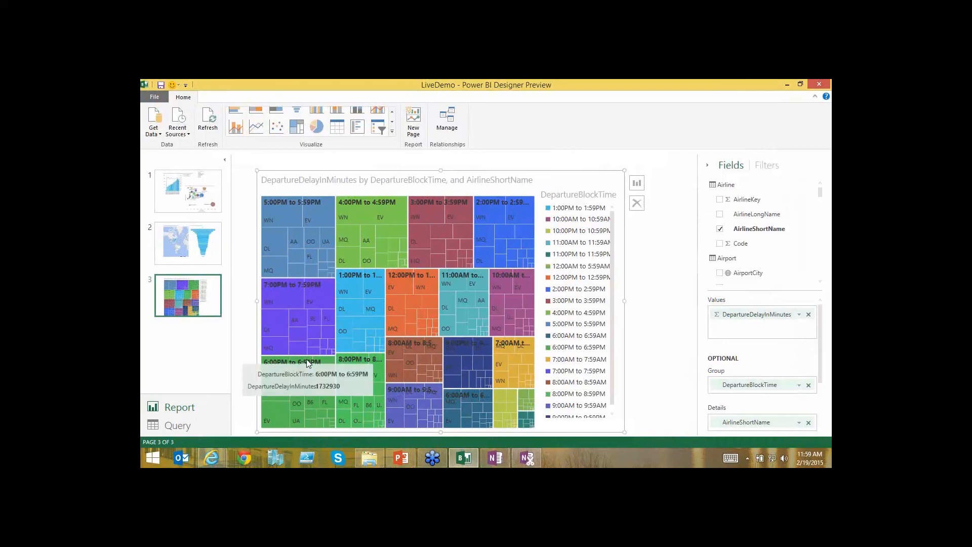
pyautogui.click(308, 362)
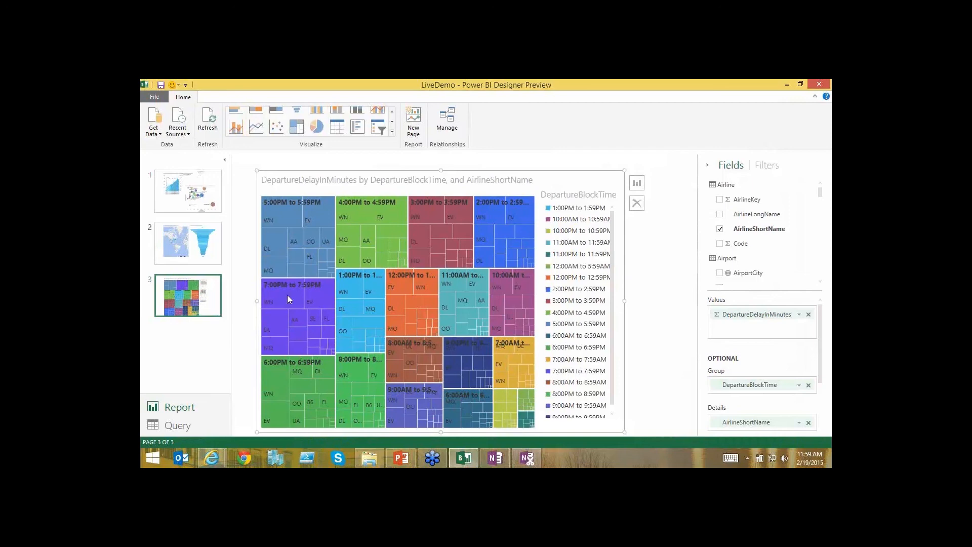
pyautogui.click(157, 134)
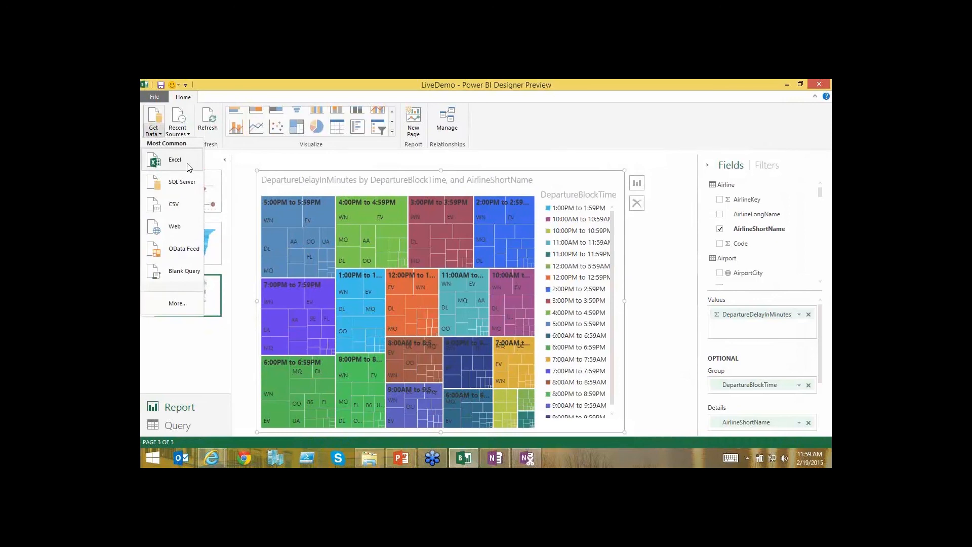
pyautogui.click(185, 306)
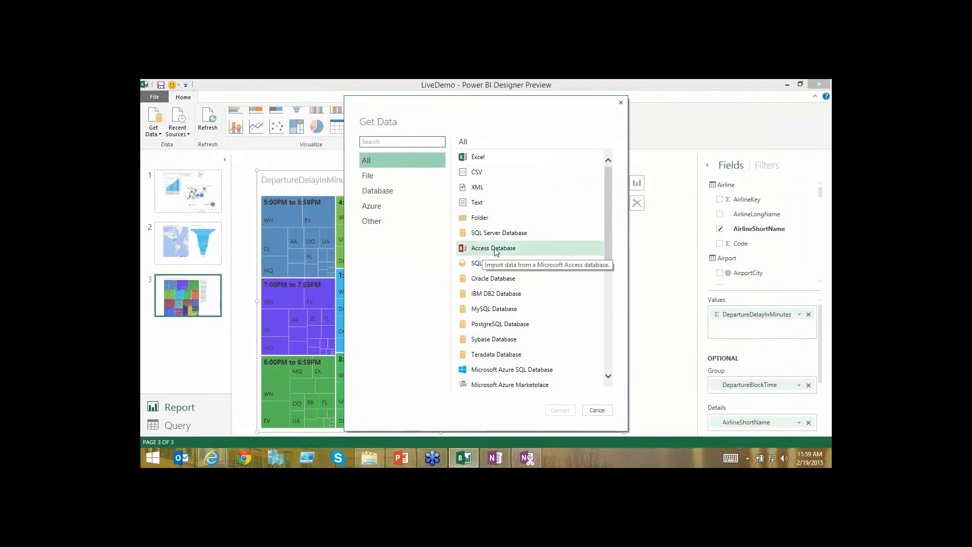
pyautogui.click(378, 194)
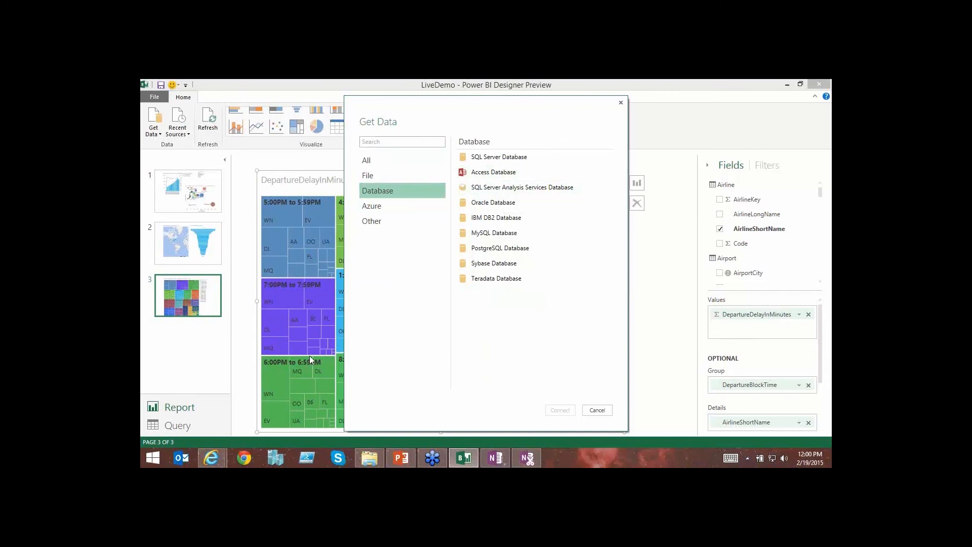
pyautogui.click(607, 410)
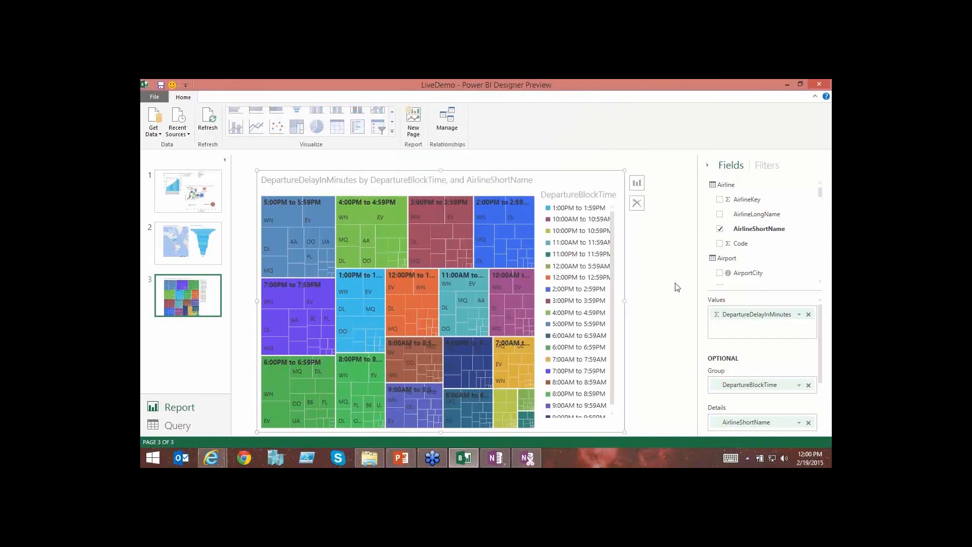
pyautogui.click(677, 287)
# Switch back to the Power BI site and leave the blank LiveDemo report for the Retail Analysis Sample dashboard without saving.
pyautogui.moveTo(378, 336)
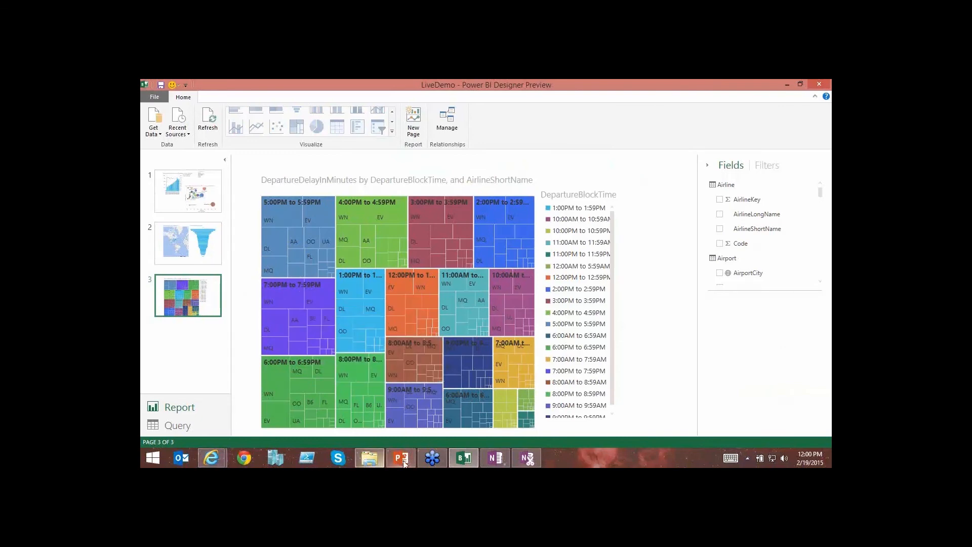
pyautogui.moveTo(219, 453)
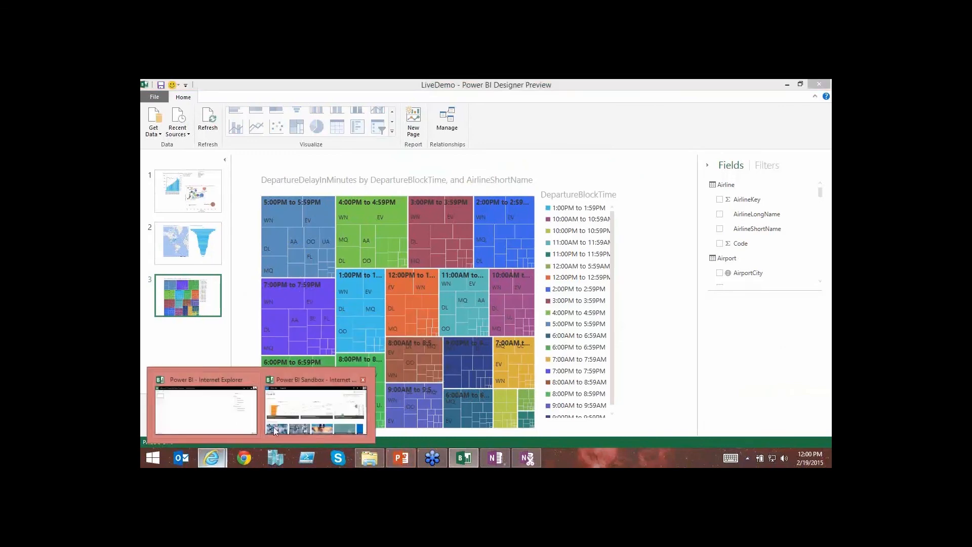
pyautogui.click(213, 410)
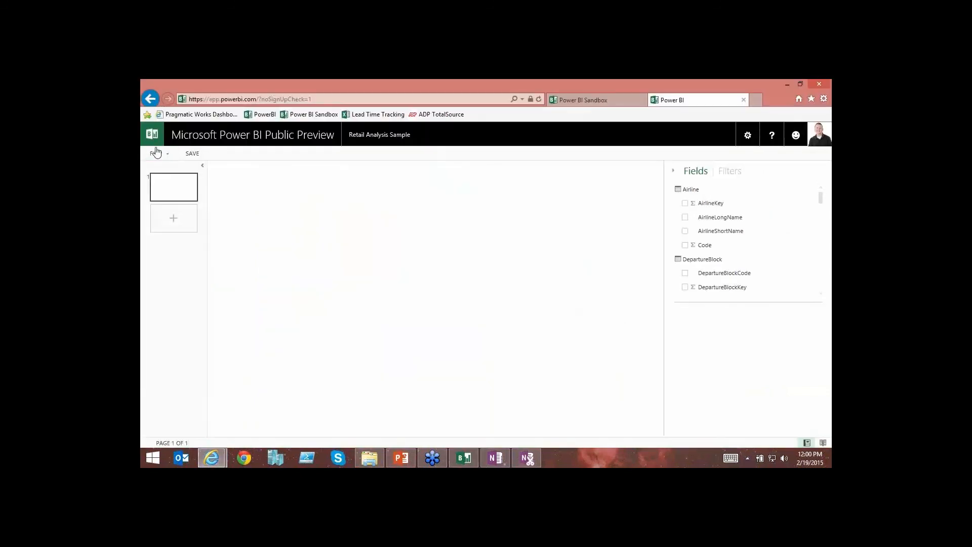
pyautogui.click(156, 142)
pyautogui.click(568, 324)
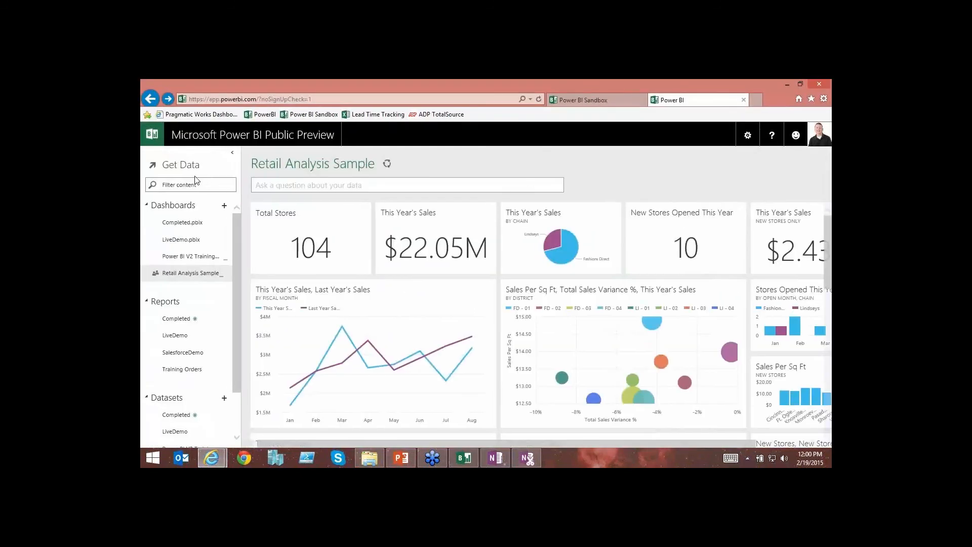
# Reopen the data source list and examine the Excel Data Model tables and Power View reports entries under Excel Workbook.
pyautogui.click(185, 170)
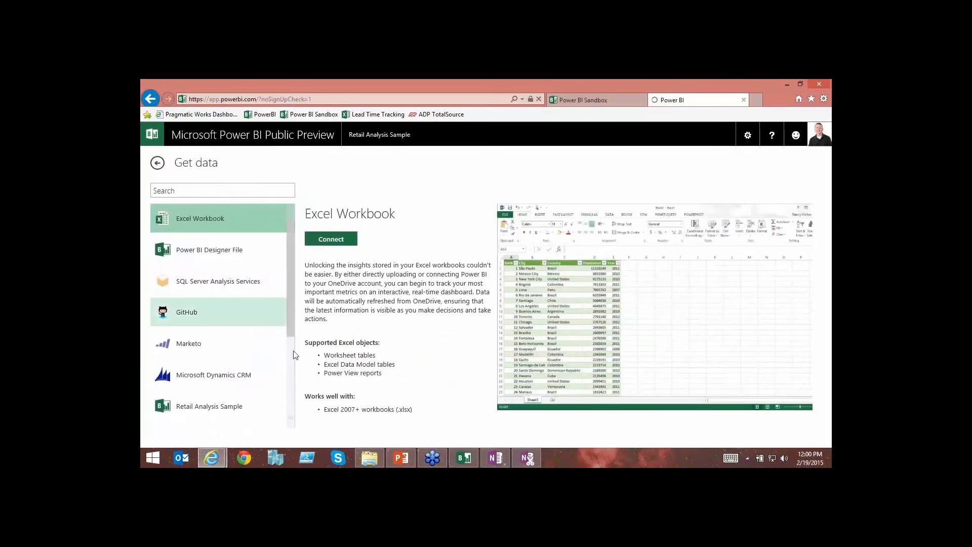
pyautogui.moveTo(341, 365); pyautogui.dragTo(395, 366)
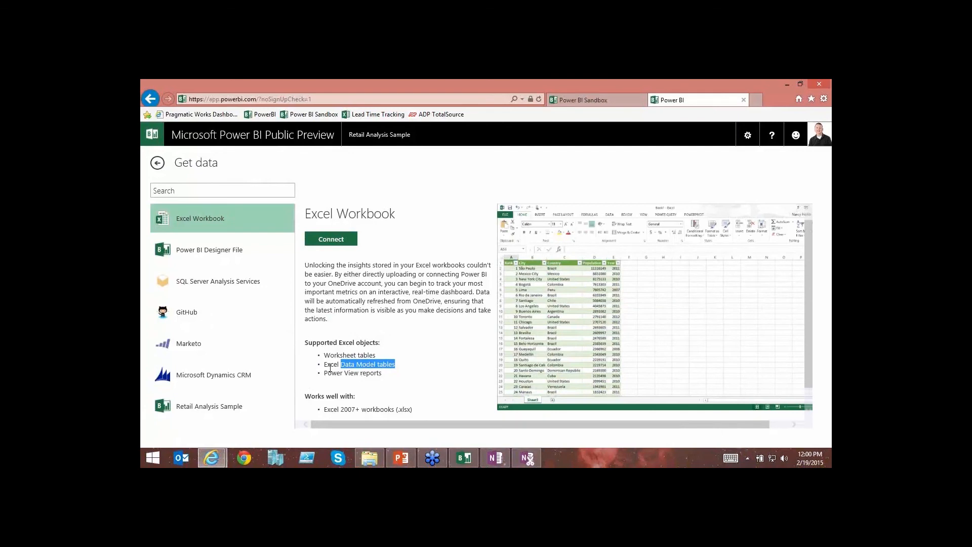
pyautogui.moveTo(324, 365); pyautogui.dragTo(379, 373)
pyautogui.click(379, 373)
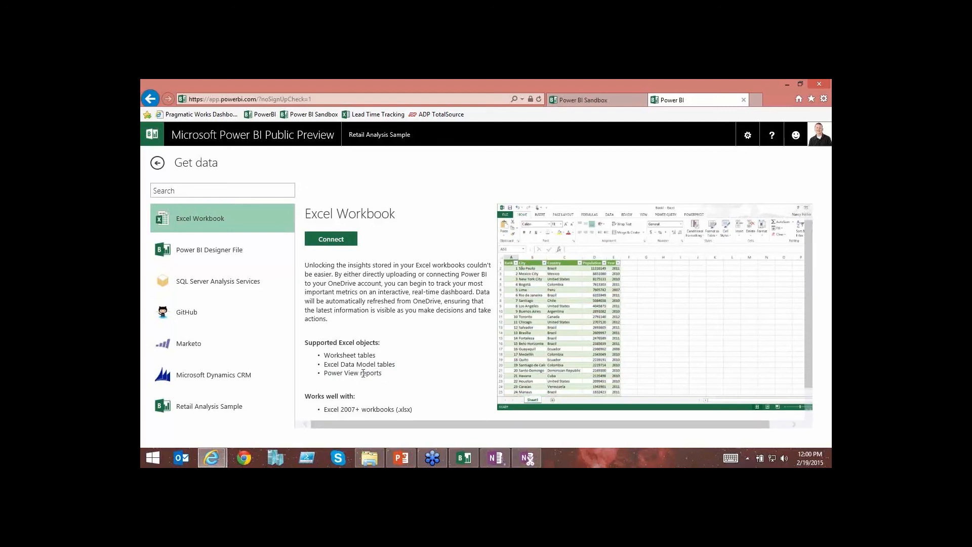
# Highlight "Data Model tables" in the Excel Workbook description, and switch to Power BI Designer to review LiveDemo's relationships and the Create Relationship form without adding one.
pyautogui.moveTo(399, 366); pyautogui.dragTo(349, 365)
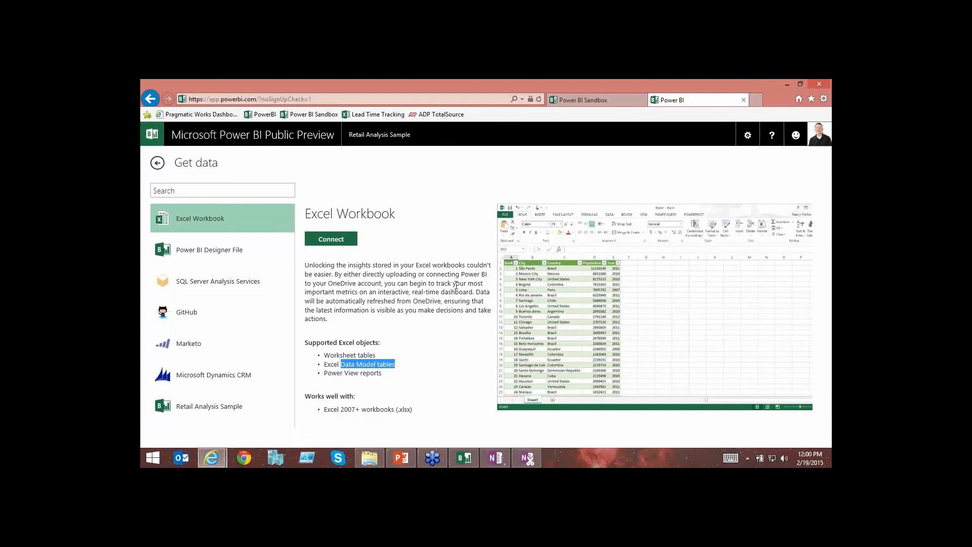
pyautogui.click(786, 84)
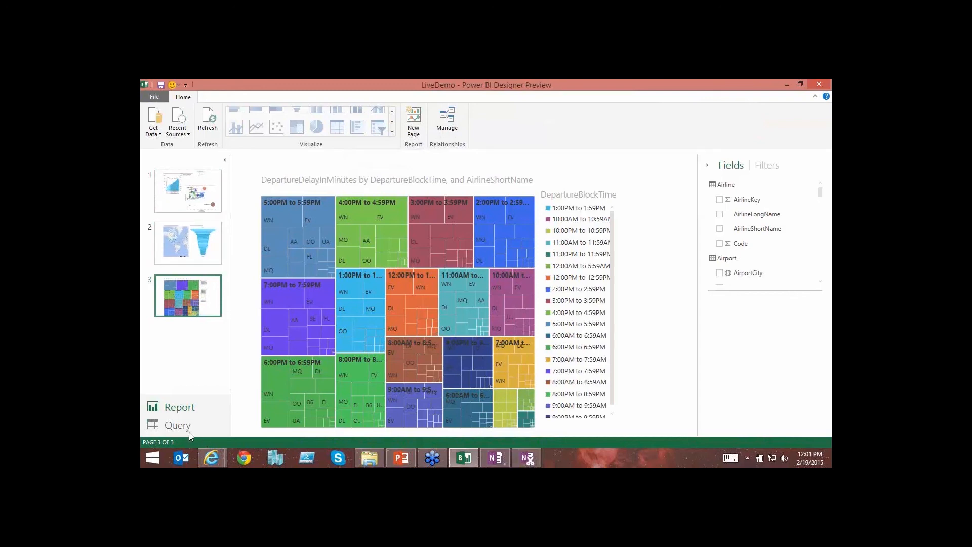
pyautogui.click(444, 119)
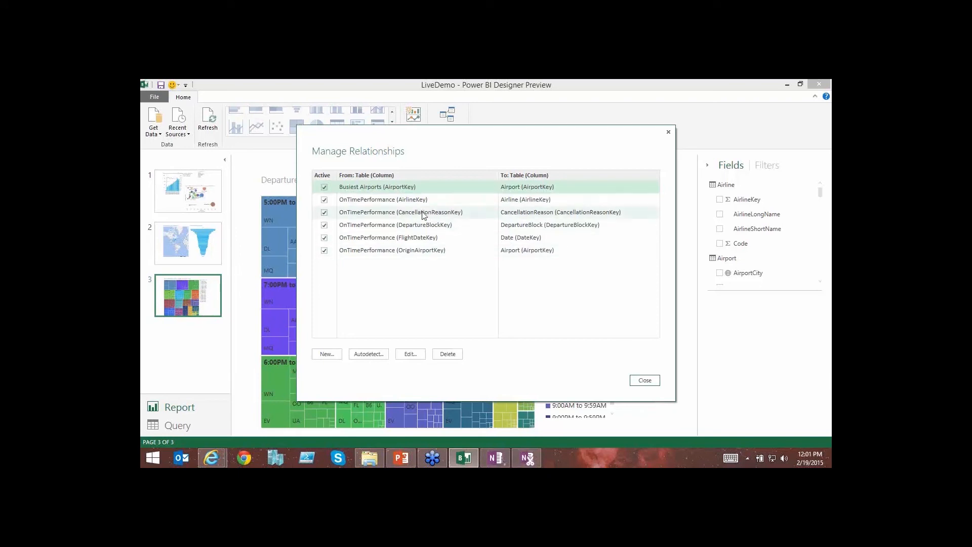
pyautogui.click(330, 355)
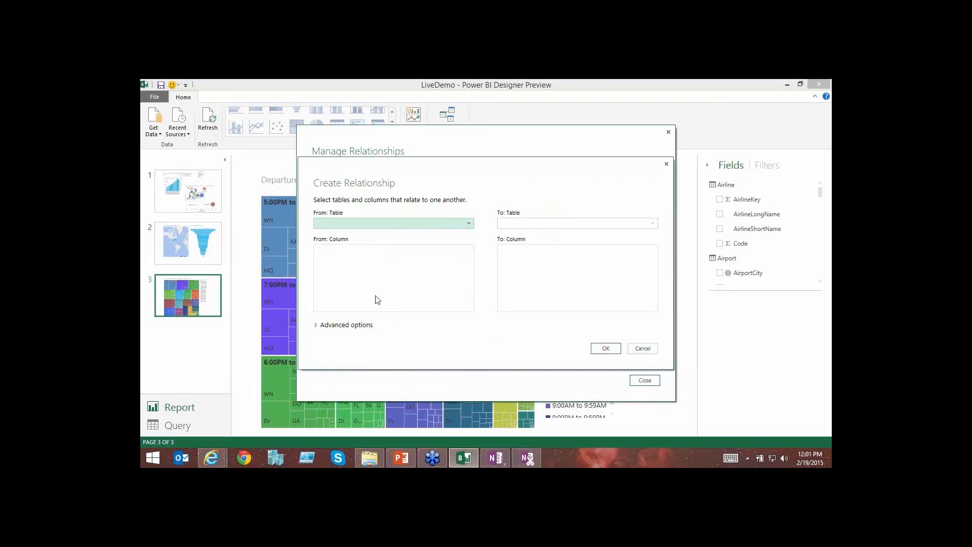
pyautogui.click(636, 351)
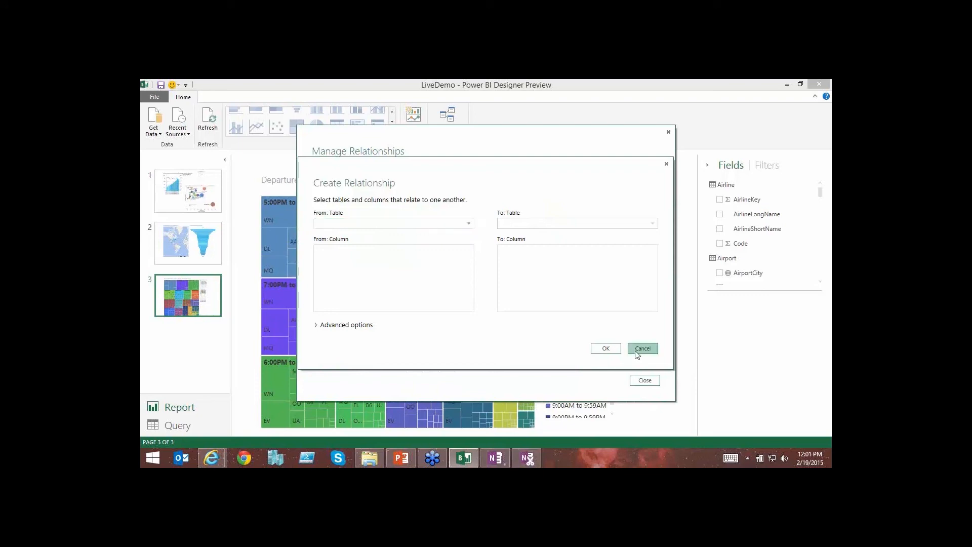
pyautogui.click(645, 382)
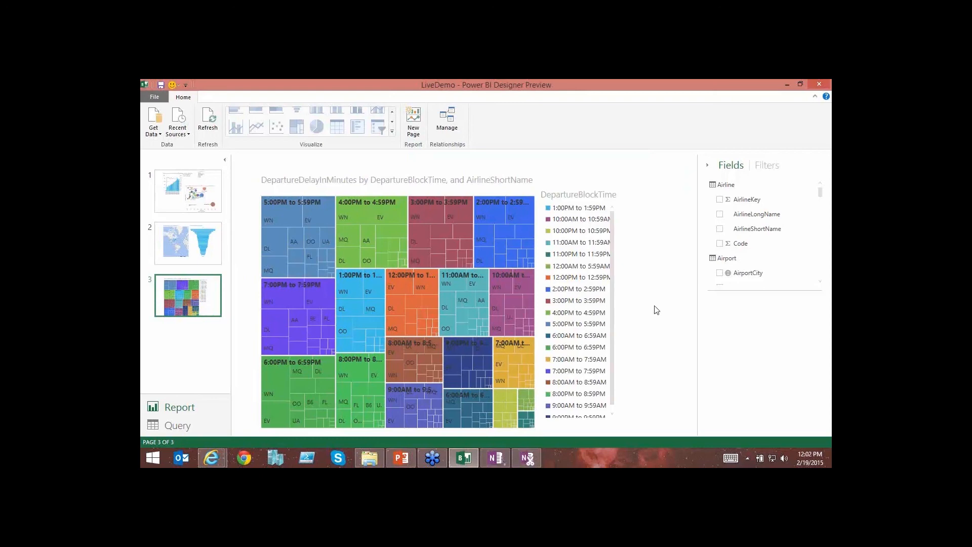
# Switch back to the Power BI site, leave the data source list for the Retail Analysis Sample dashboard, and view the available preview downloads.
pyautogui.click(787, 86)
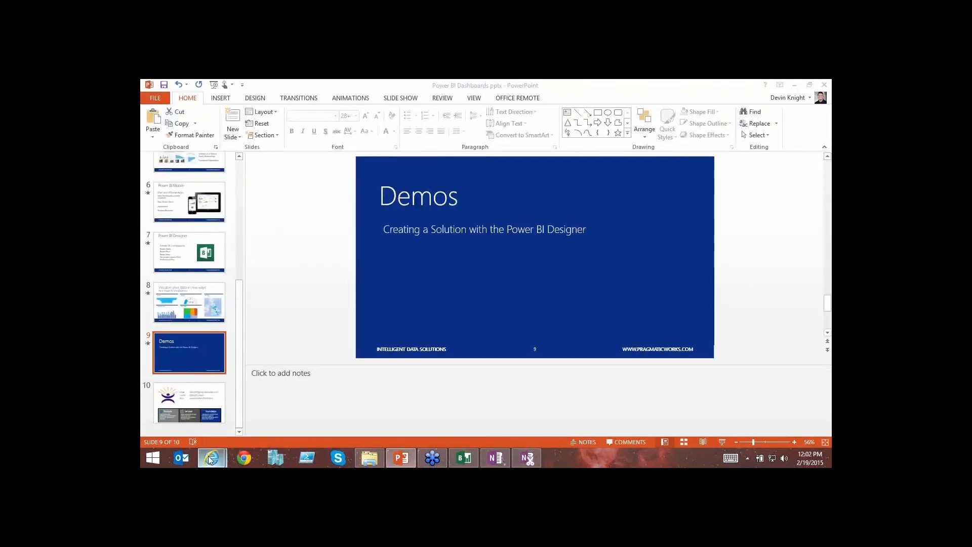
pyautogui.moveTo(211, 457)
pyautogui.click(284, 420)
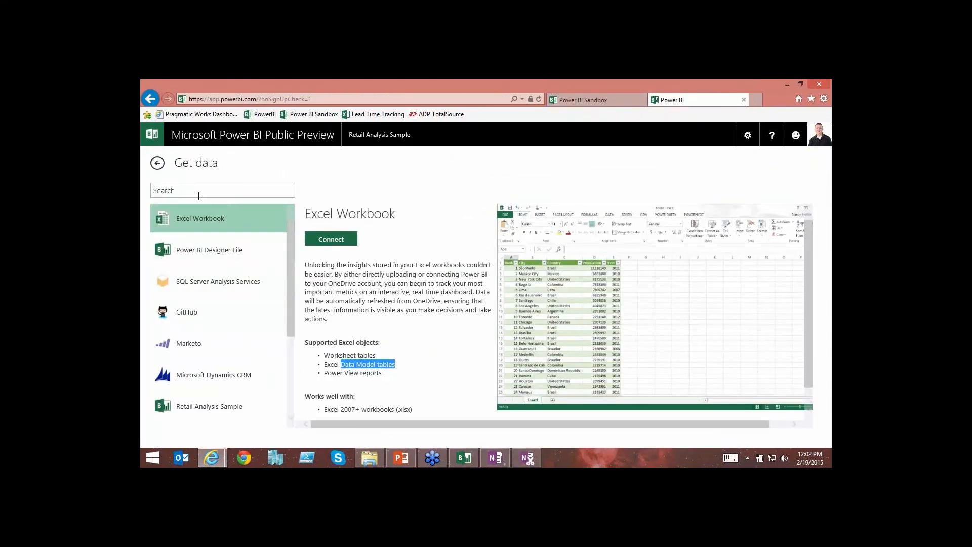
pyautogui.click(157, 163)
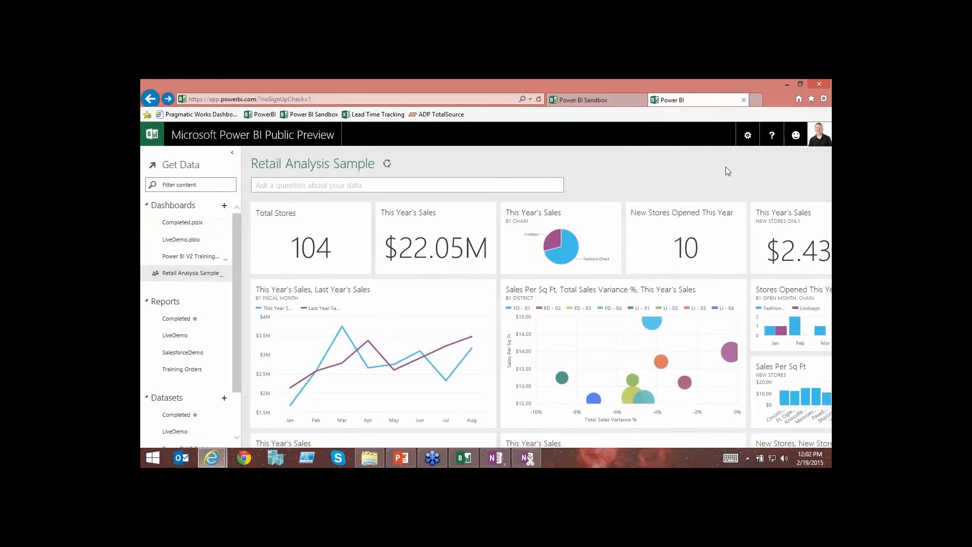
pyautogui.click(749, 141)
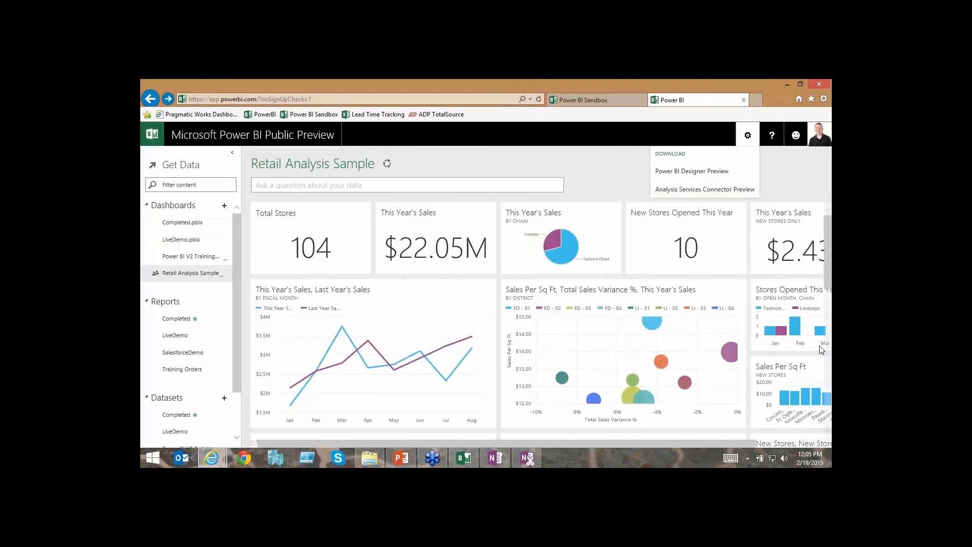
pyautogui.click(826, 85)
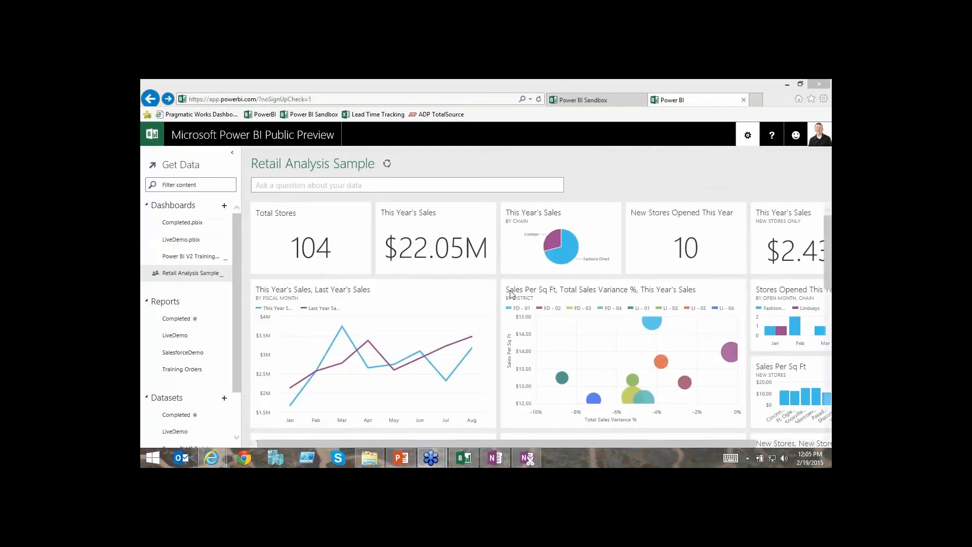